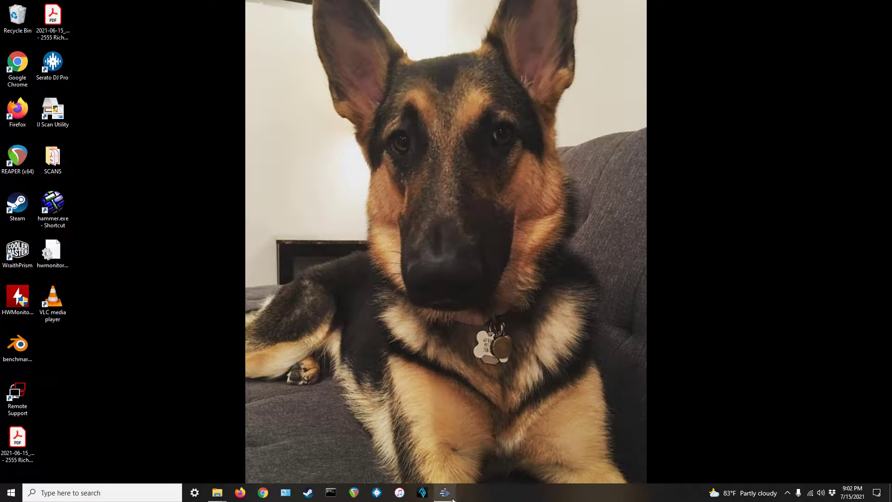
Launch Kdenlive and widen the timeline by narrowing the Effect/Composition Stack area
{"action": "left_click", "coordinate": [444, 448]}
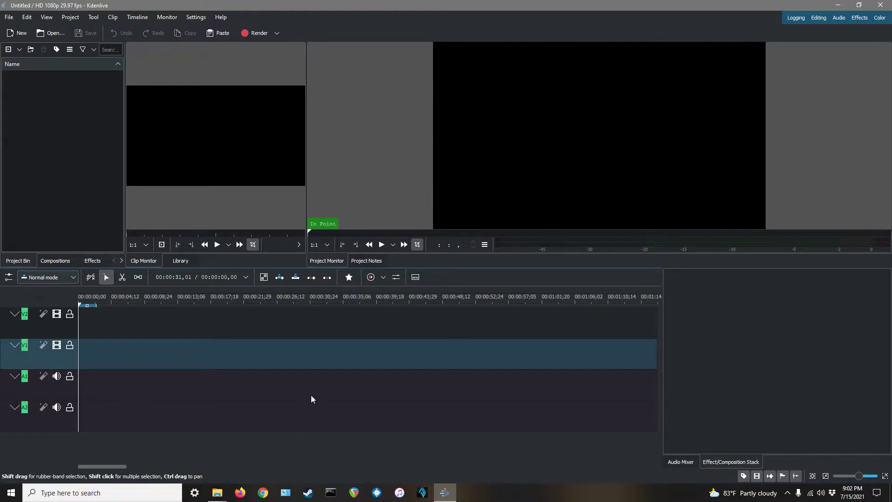
{"action": "left_click_drag", "start_coordinate": [661, 406], "coordinate": [726, 421]}
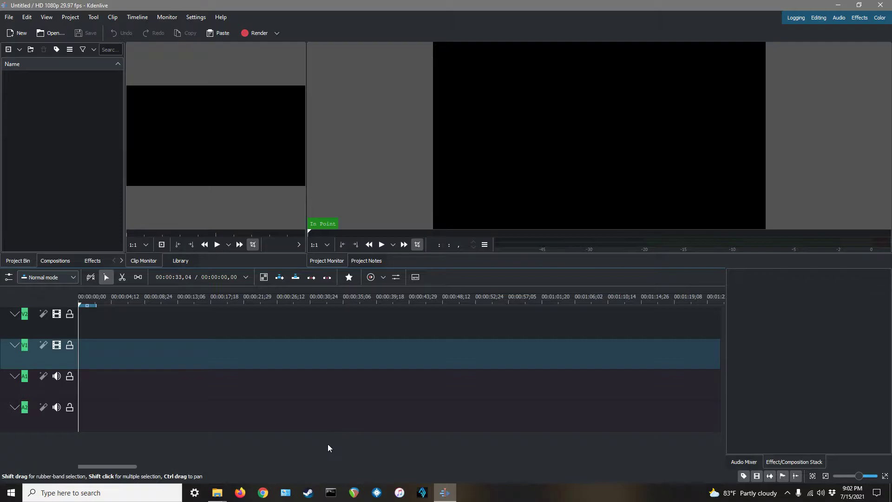
Open the project file Snipes-6000.kdenlive from the Snipes folder inside Documents > Kdenlive
{"action": "mouse_move", "coordinate": [217, 492]}
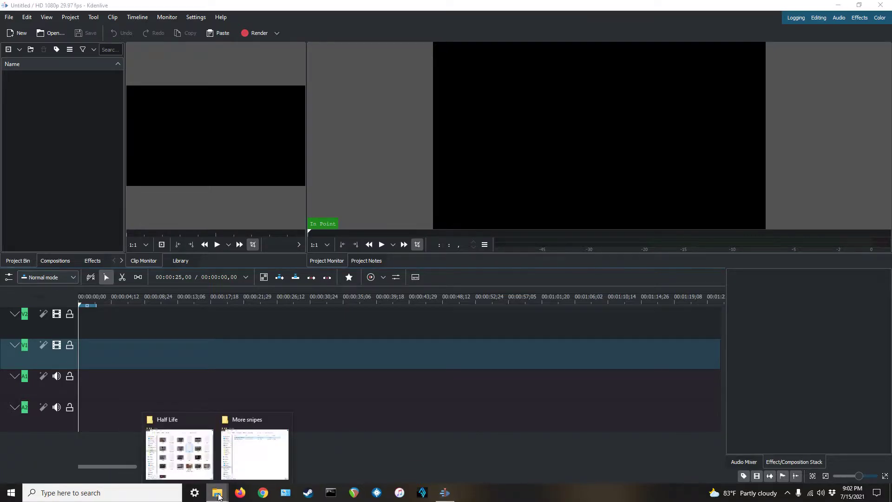
{"action": "left_click", "coordinate": [238, 464]}
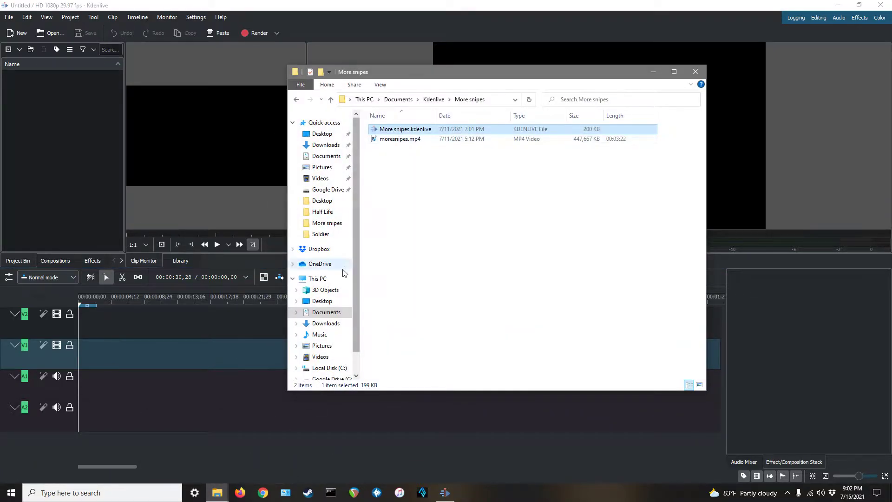
{"action": "left_click", "coordinate": [333, 315]}
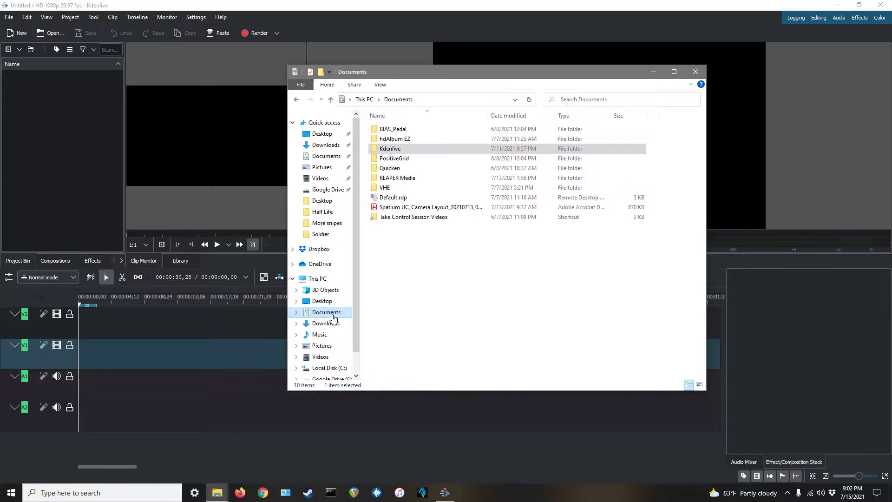
{"action": "double_click", "coordinate": [378, 147]}
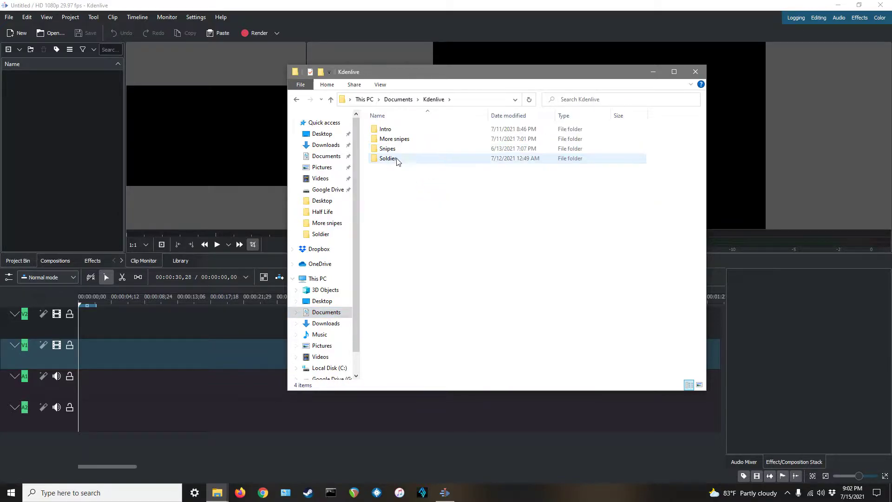
{"action": "double_click", "coordinate": [399, 150]}
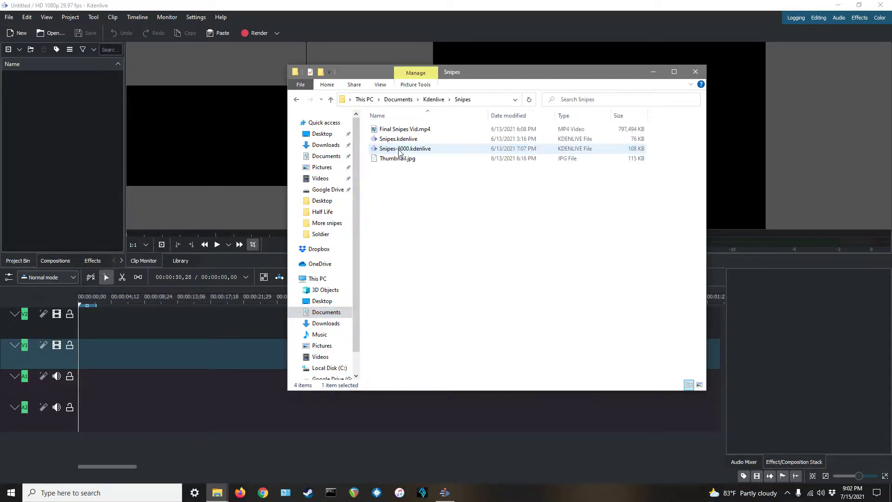
{"action": "double_click", "coordinate": [424, 150]}
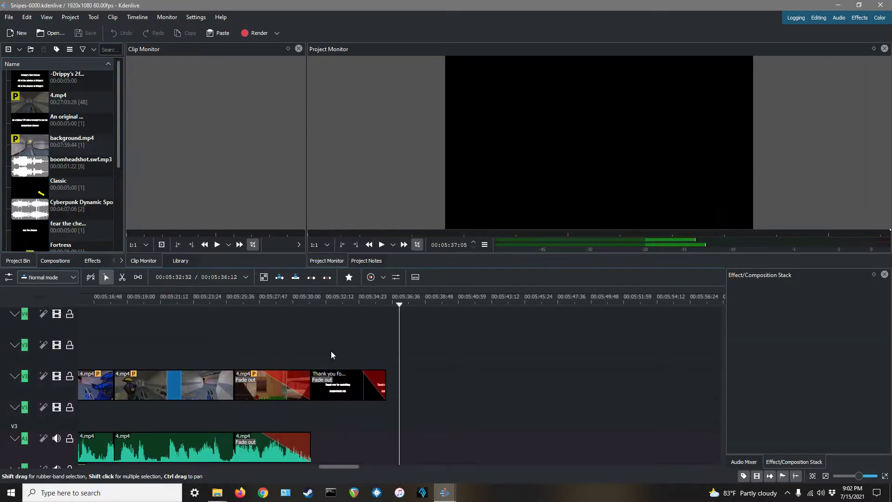
Go back to the beginning of the timeline and examine the intro's video and audio tracks
{"action": "scroll", "coordinate": [302, 338], "scroll_direction": "left", "scroll_amount": 15}
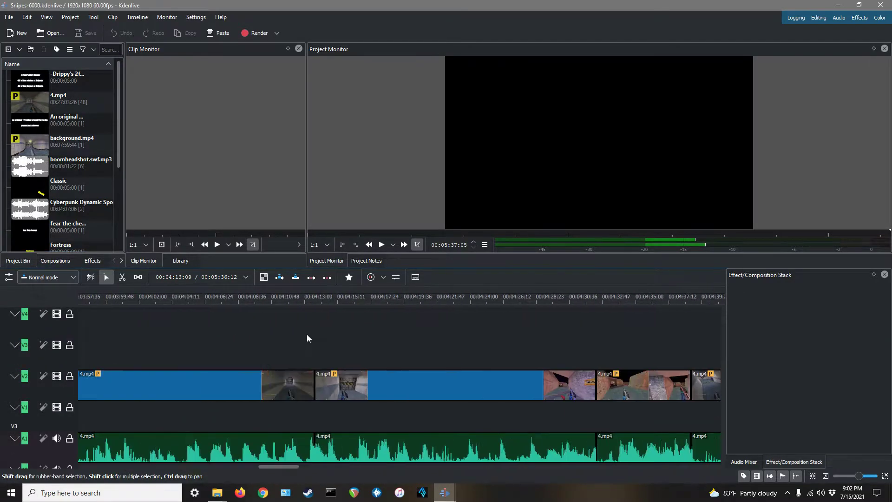
{"action": "scroll", "coordinate": [309, 336], "scroll_direction": "left", "scroll_amount": 13}
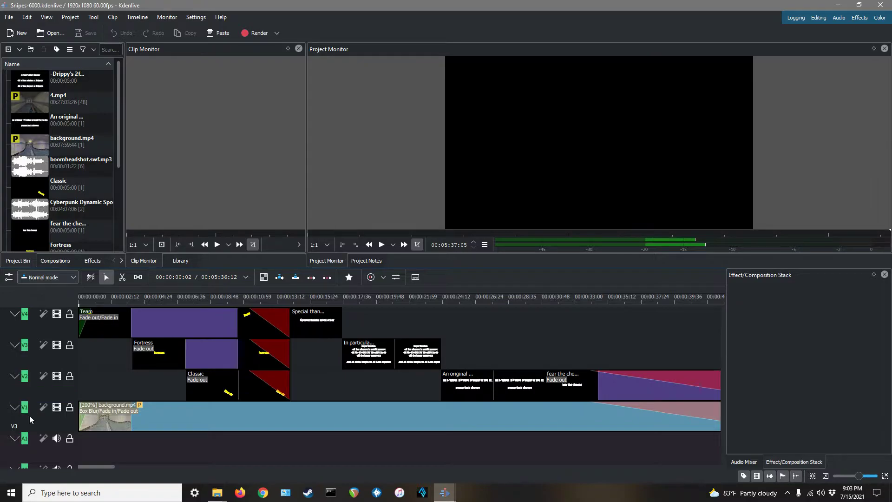
{"action": "scroll", "coordinate": [30, 417], "scroll_direction": "down", "scroll_amount": 3}
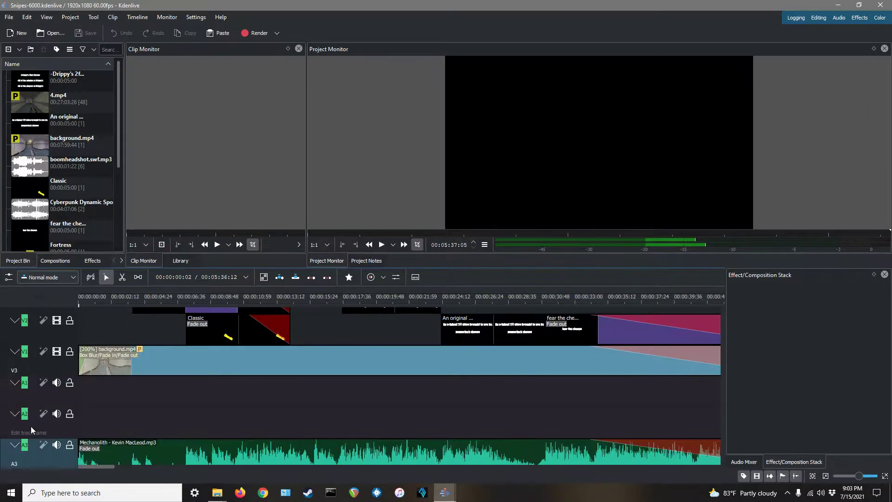
{"action": "scroll", "coordinate": [30, 448], "scroll_direction": "up", "scroll_amount": 3}
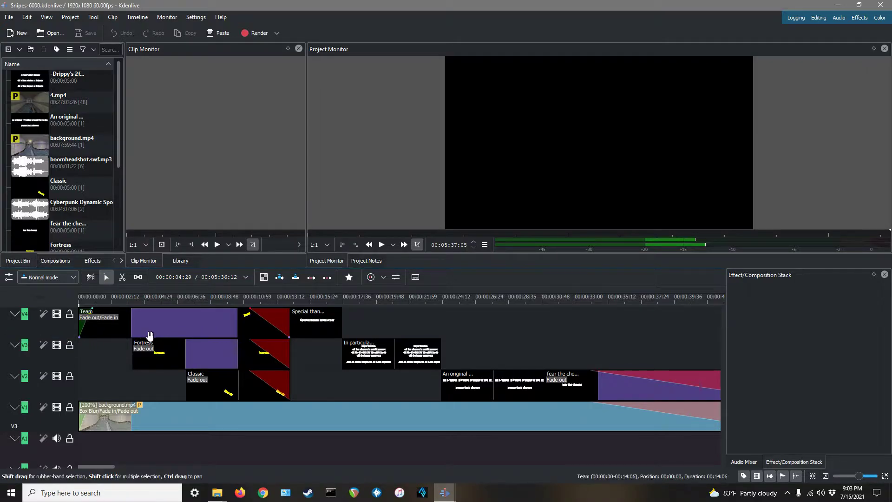
Select the background.mp4 clip and play the intro from the timeline start, pausing during the "Special thanks are in order" title
{"action": "left_click_drag", "start_coordinate": [90, 299], "coordinate": [76, 301]}
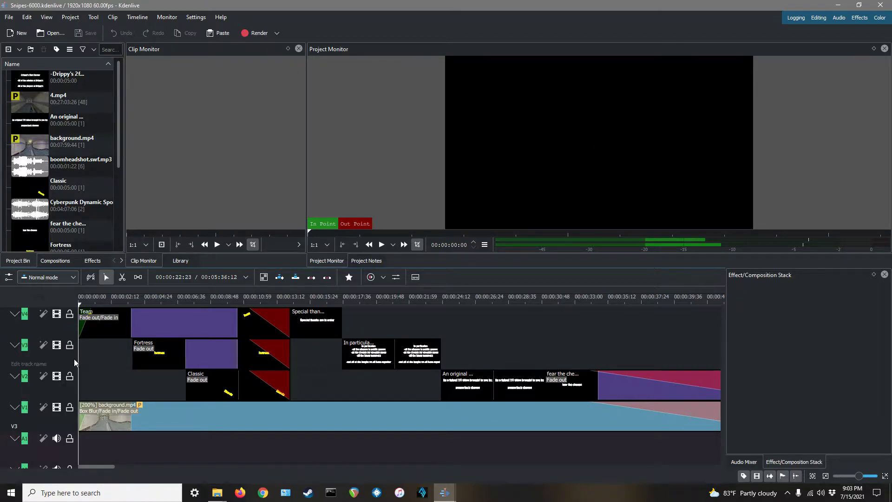
{"action": "left_click", "coordinate": [102, 430]}
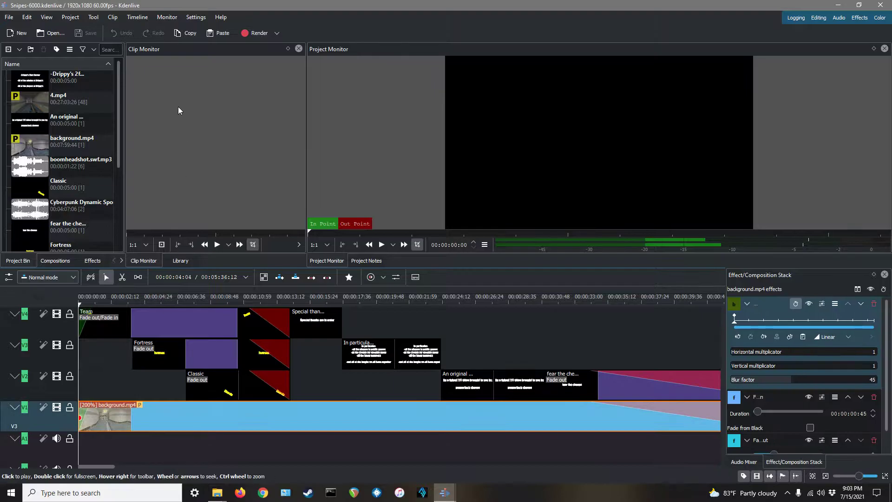
{"action": "left_click", "coordinate": [218, 245]}
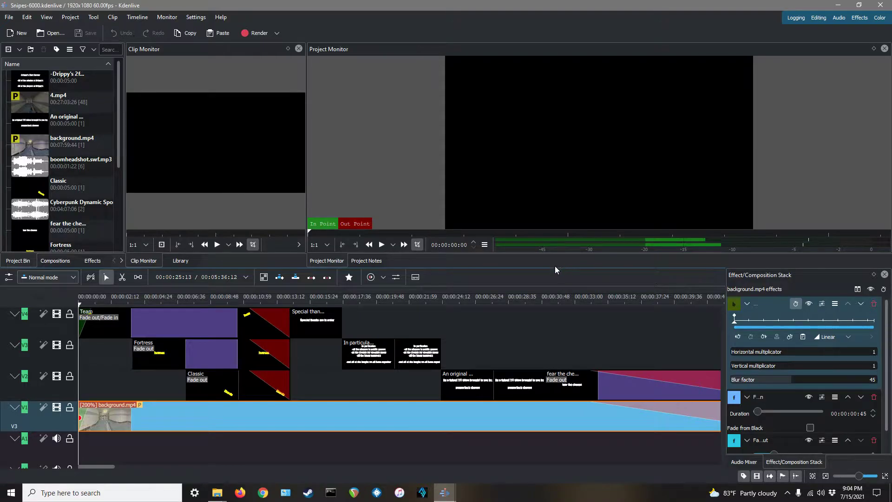
{"action": "left_click", "coordinate": [381, 245]}
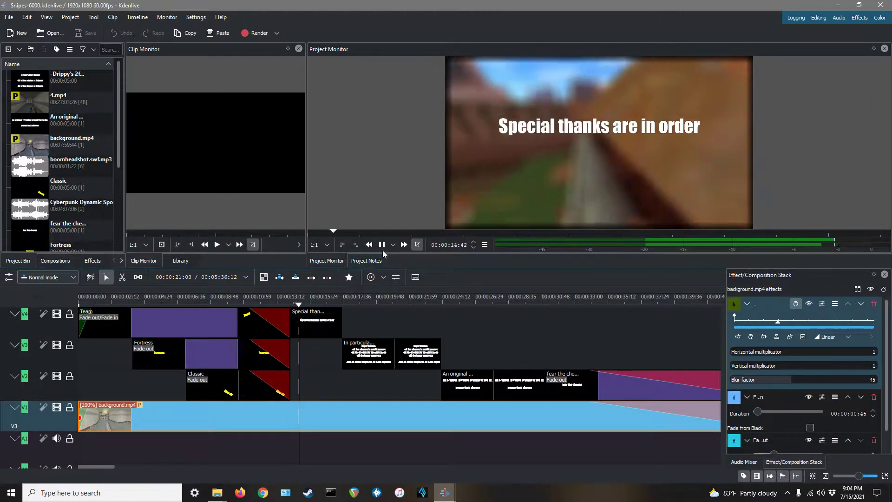
{"action": "key", "text": "space"}
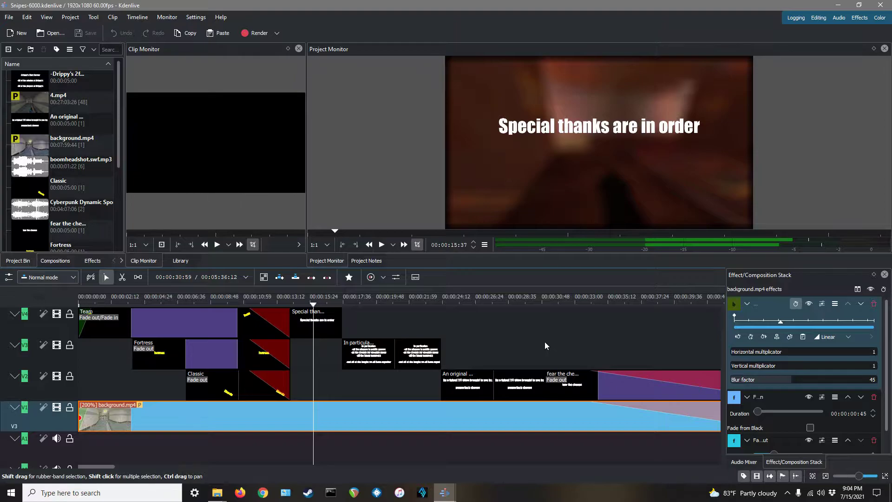
Play the rendered intro.mp4 from the Intro folder in Documents > Kdenlive, close the player and return to the project
{"action": "mouse_move", "coordinate": [212, 496]}
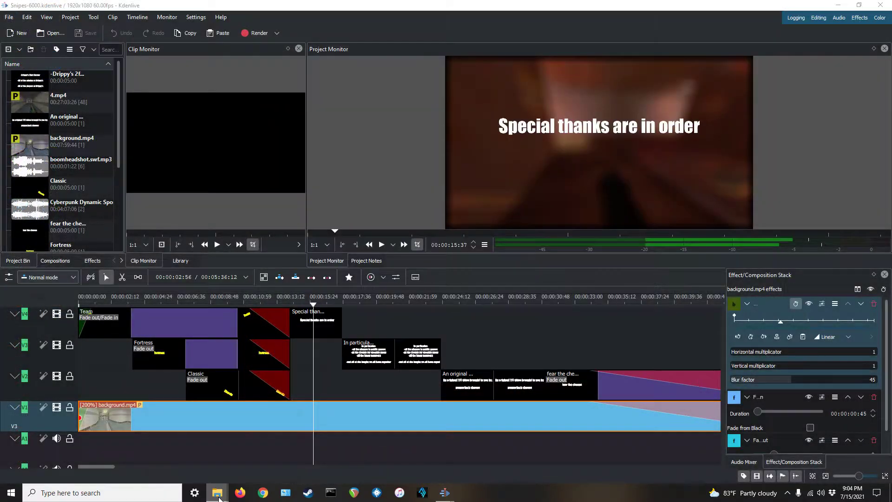
{"action": "right_click", "coordinate": [217, 492]}
{"action": "left_click", "coordinate": [199, 445]}
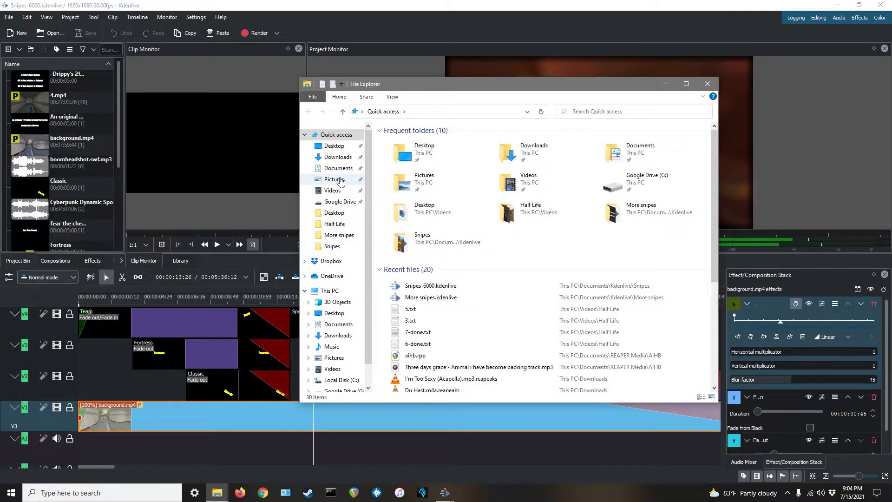
{"action": "left_click", "coordinate": [338, 167]}
{"action": "double_click", "coordinate": [400, 161]}
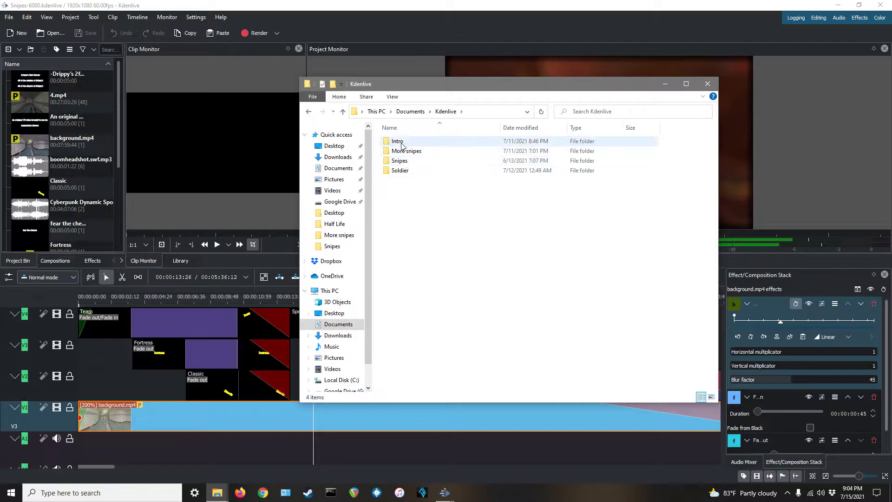
{"action": "double_click", "coordinate": [403, 146]}
{"action": "double_click", "coordinate": [415, 167]}
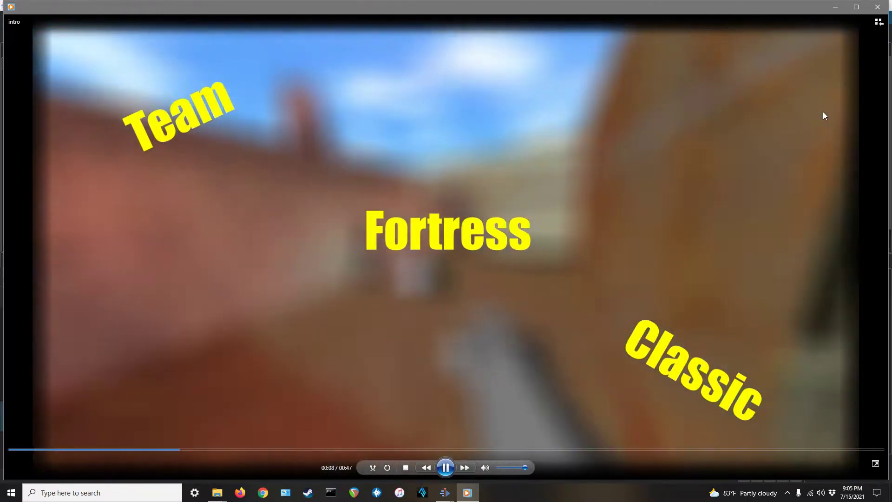
{"action": "left_click", "coordinate": [878, 7]}
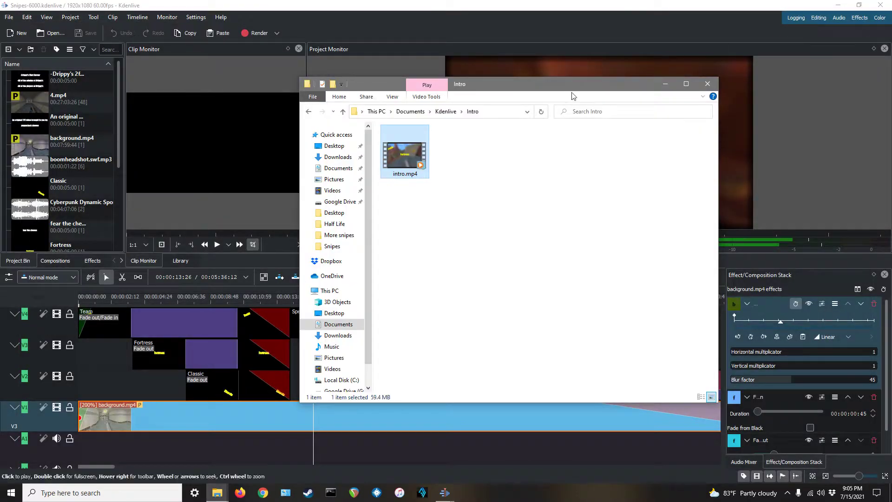
{"action": "left_click", "coordinate": [414, 5]}
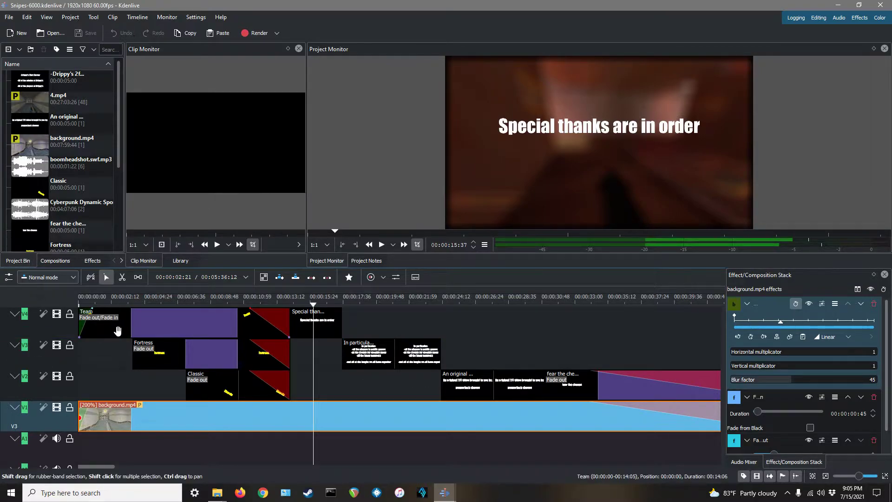
Return the playhead to the timeline start, select the Team title clip and play the intro while resizing the timeline area
{"action": "left_click_drag", "start_coordinate": [315, 308], "coordinate": [79, 307]}
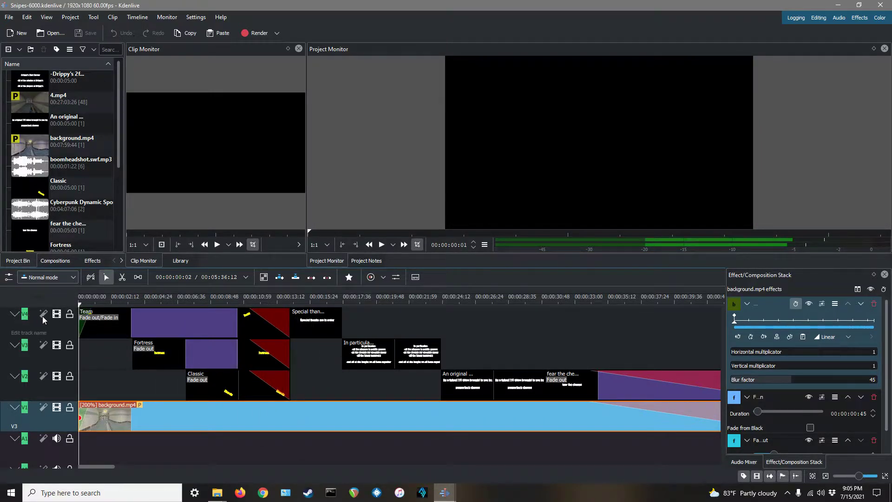
{"action": "left_click", "coordinate": [101, 336]}
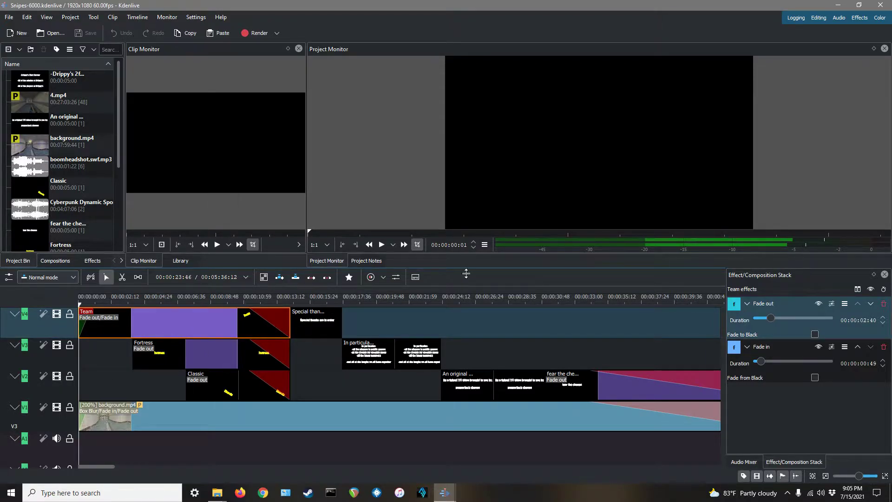
{"action": "left_click_drag", "start_coordinate": [470, 276], "coordinate": [475, 200]}
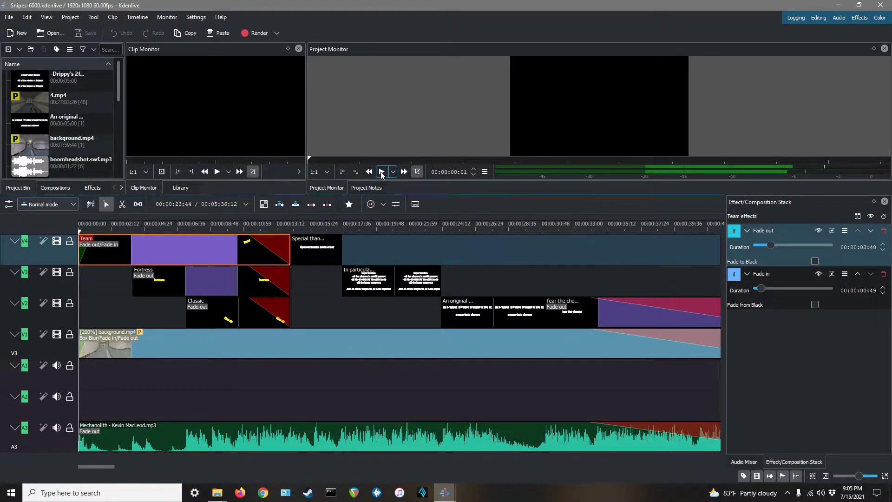
{"action": "left_click_drag", "start_coordinate": [487, 195], "coordinate": [516, 287]}
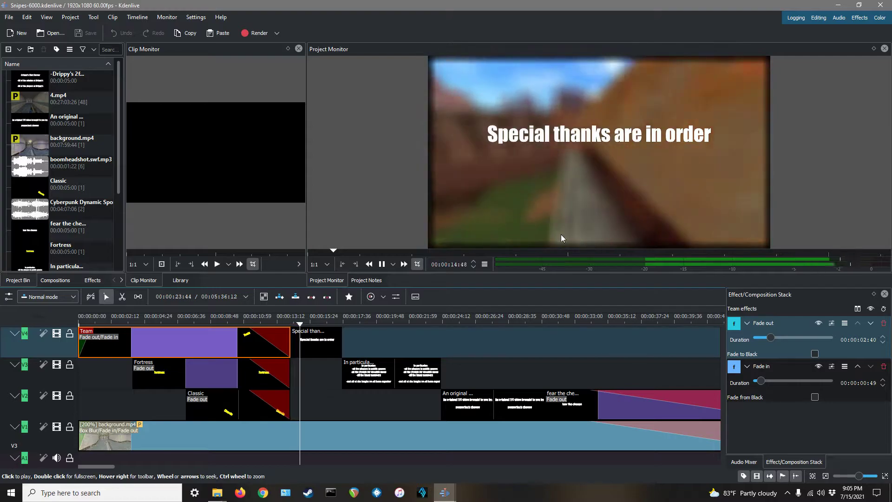
Inspect the Mechanolith music track at close zoom during playback, pausing on the "fear the cheese" title
{"action": "scroll", "coordinate": [408, 410], "scroll_direction": "down", "scroll_amount": 3}
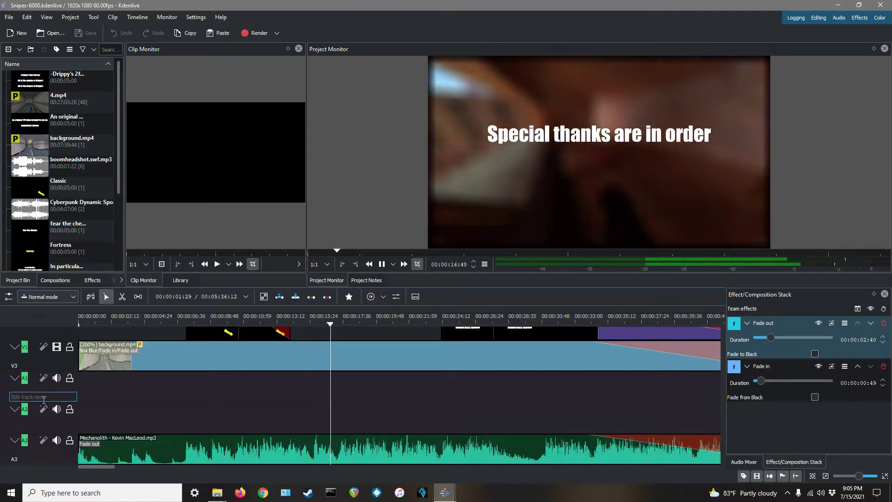
{"action": "left_click", "coordinate": [884, 477]}
{"action": "left_click", "coordinate": [884, 478]}
{"action": "left_click", "coordinate": [885, 478]}
{"action": "left_click", "coordinate": [884, 478]}
{"action": "left_click", "coordinate": [884, 478]}
{"action": "left_click", "coordinate": [884, 477]}
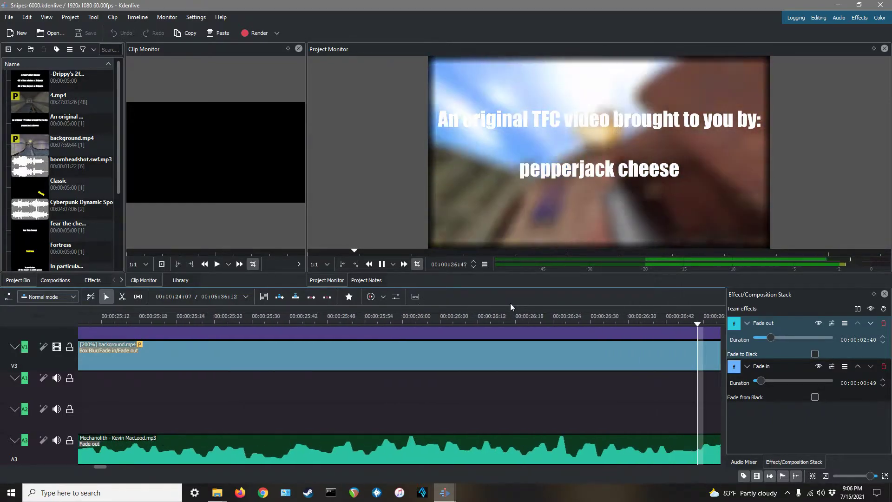
{"action": "left_click", "coordinate": [382, 264]}
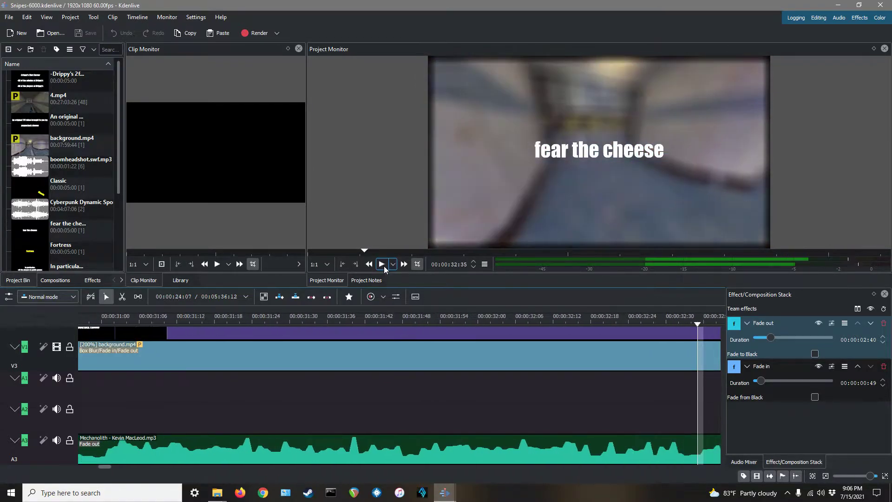
Move the playhead back to 00:00:32:11 and select the "fear the cheese" title clip to inspect its Fade out effect
{"action": "left_click_drag", "start_coordinate": [698, 324], "coordinate": [548, 324]}
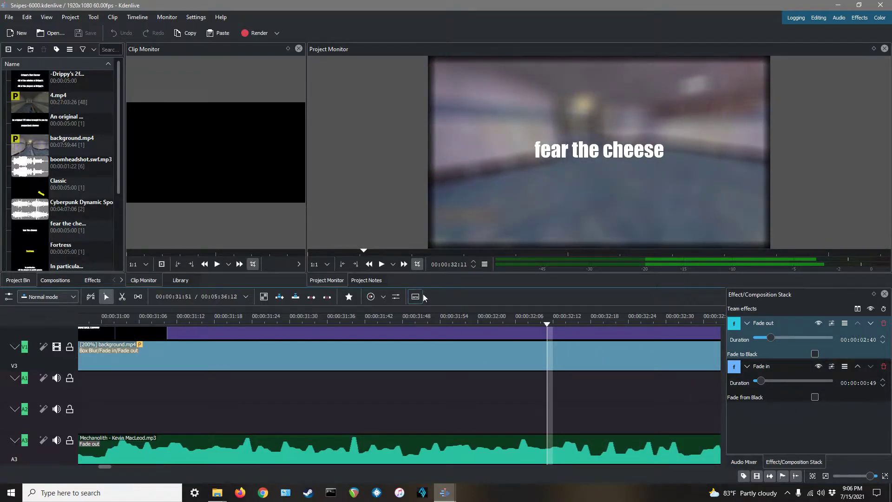
{"action": "left_click_drag", "start_coordinate": [433, 294], "coordinate": [433, 263]}
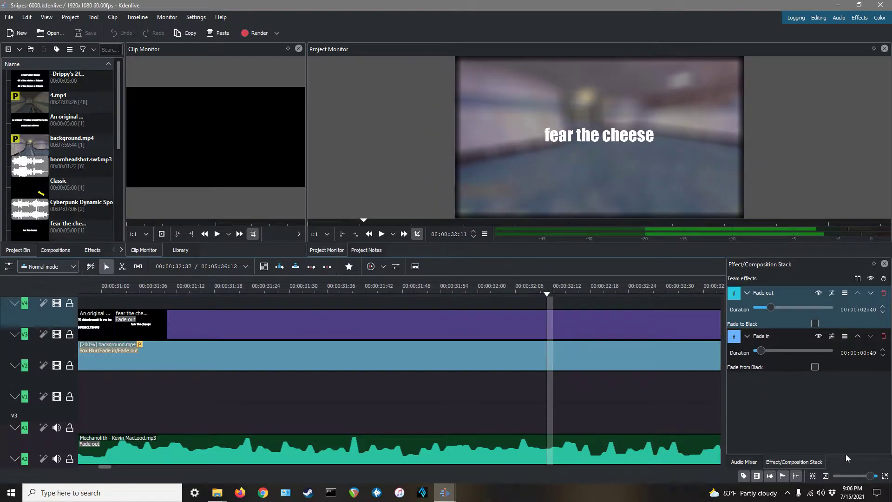
{"action": "left_click", "coordinate": [827, 476]}
{"action": "left_click", "coordinate": [828, 476]}
{"action": "left_click", "coordinate": [828, 476]}
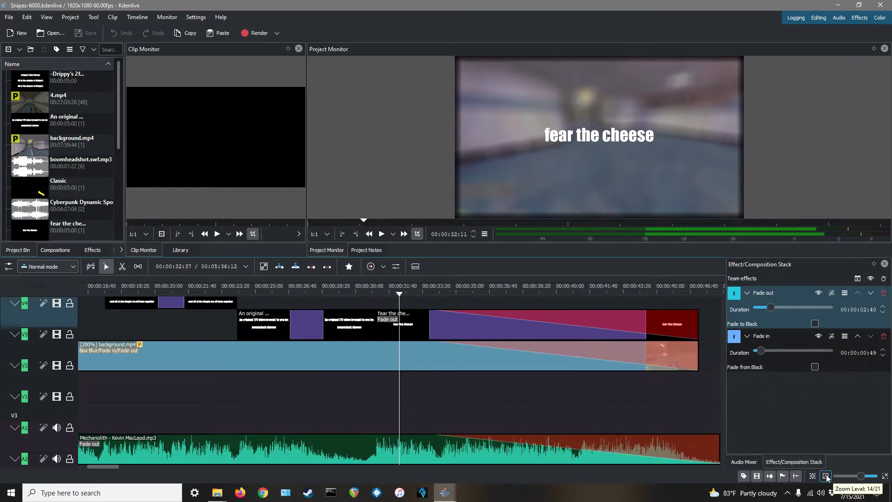
{"action": "left_click", "coordinate": [828, 476]}
{"action": "left_click", "coordinate": [828, 476]}
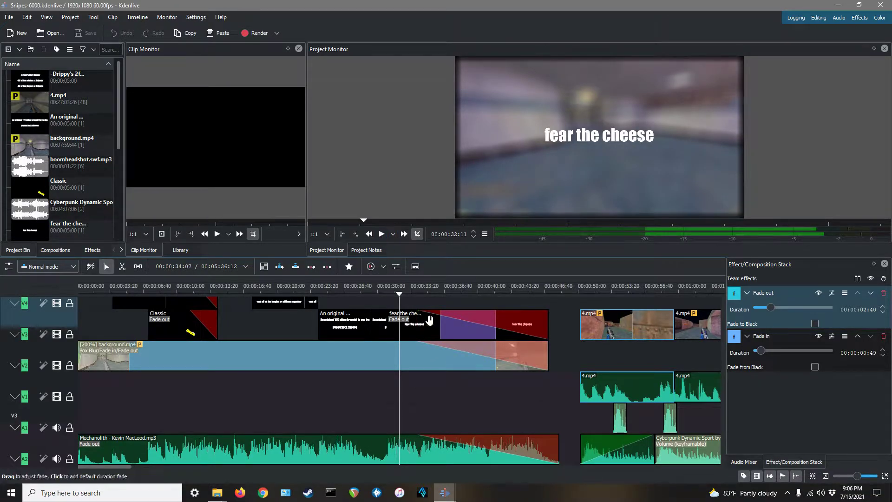
{"action": "left_click", "coordinate": [523, 328]}
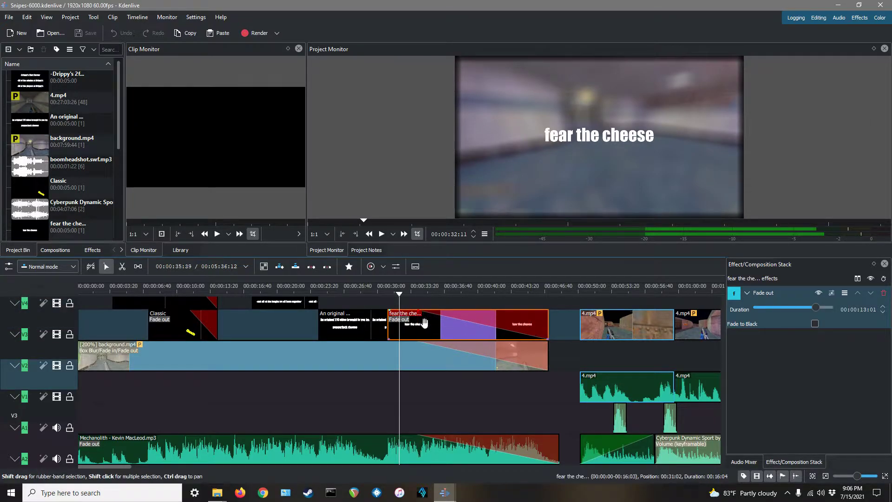
Try to adjust the fade on the "fear the cheese" title clip and undo the change
{"action": "left_click_drag", "start_coordinate": [420, 310], "coordinate": [457, 321]}
{"action": "key", "text": "ctrl+z"}
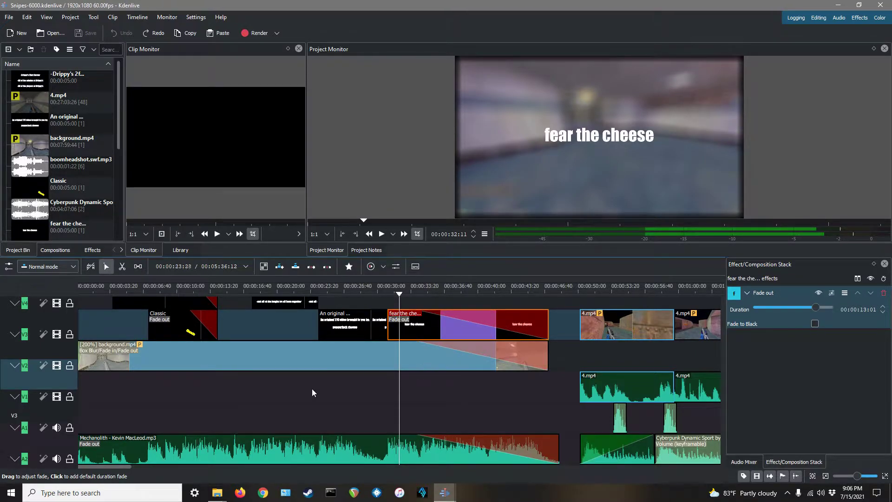
{"action": "scroll", "coordinate": [475, 385], "scroll_direction": "up", "scroll_amount": 1}
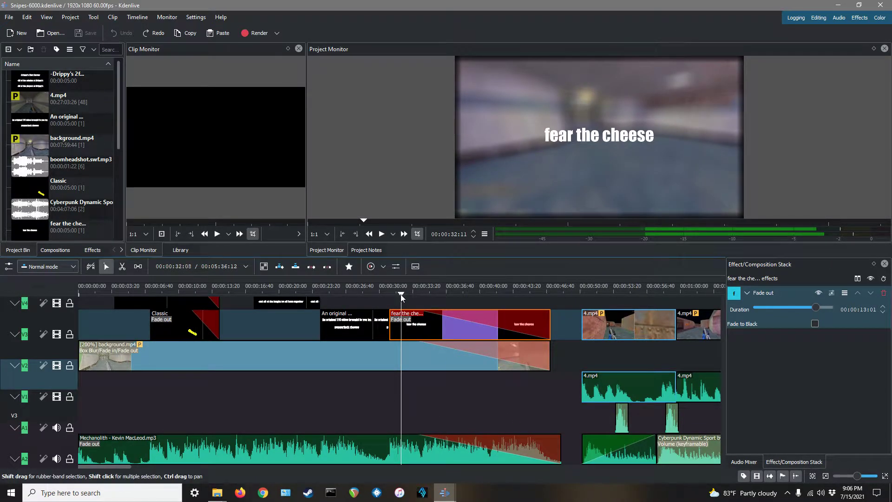
Move the playhead to 00:00:00:27, select the background.mp4 clip and collapse its Fade in and Fade out effects, leaving the Box Blur settings expanded
{"action": "left_click_drag", "start_coordinate": [401, 294], "coordinate": [83, 308]}
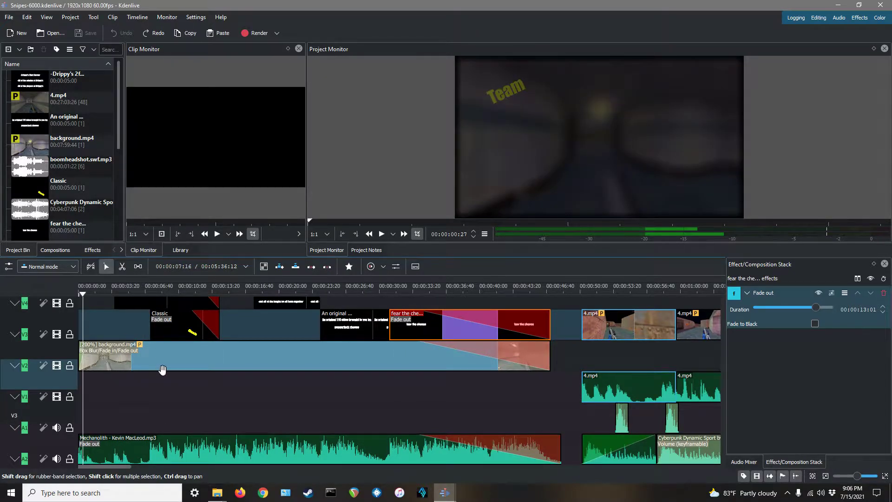
{"action": "left_click", "coordinate": [177, 365]}
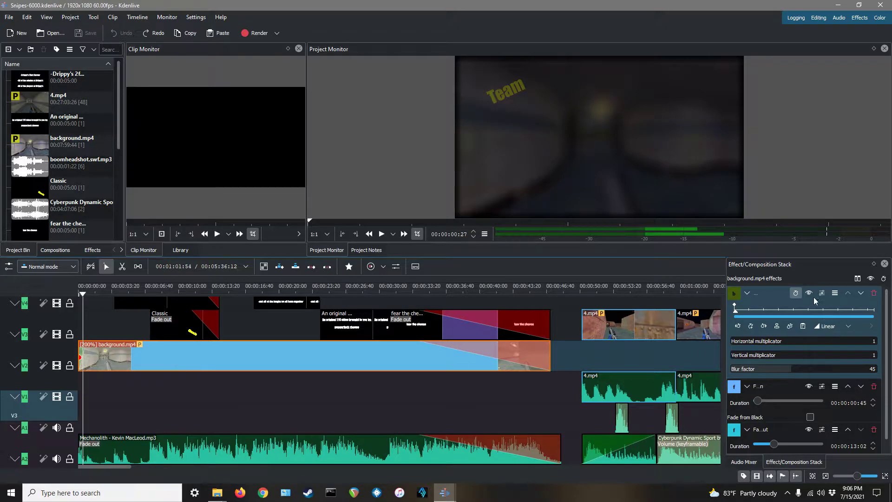
{"action": "left_click", "coordinate": [746, 293]}
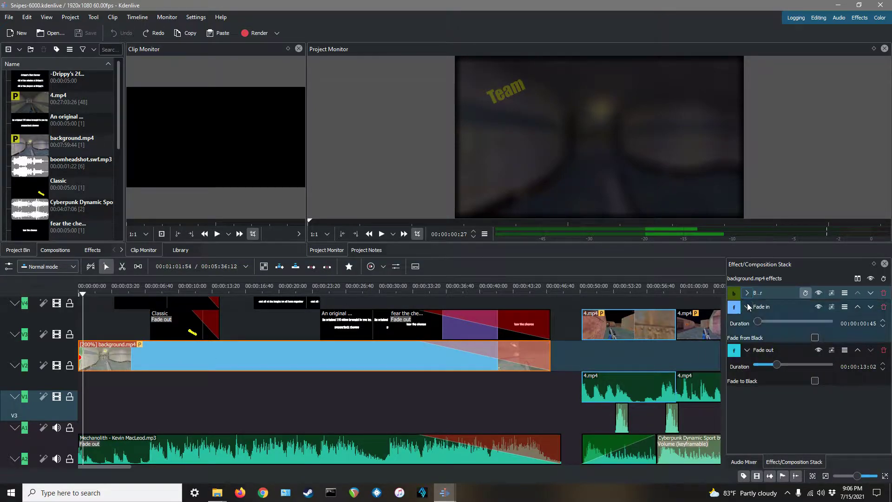
{"action": "left_click", "coordinate": [747, 307]}
{"action": "left_click", "coordinate": [747, 321]}
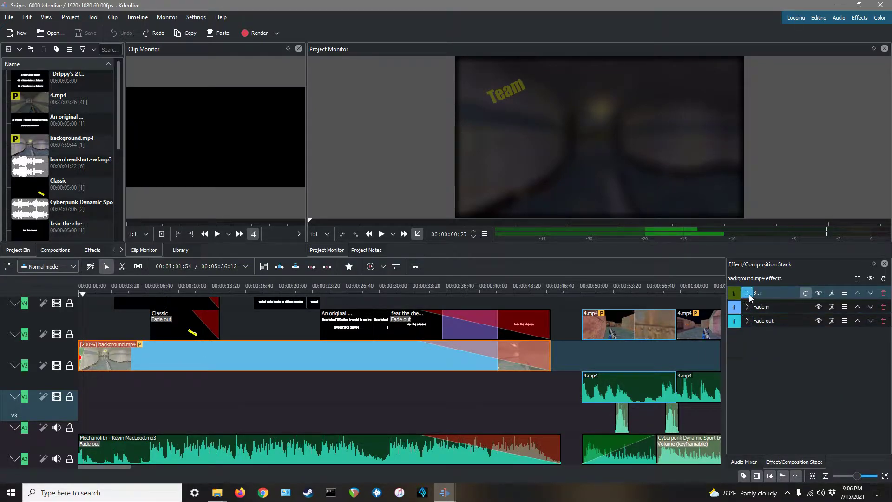
{"action": "left_click", "coordinate": [748, 294]}
{"action": "right_click", "coordinate": [188, 366]}
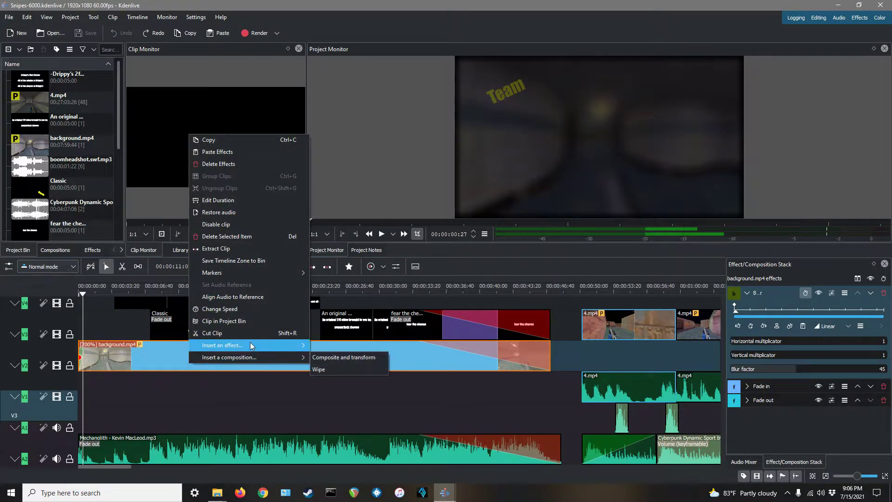
{"action": "mouse_move", "coordinate": [253, 349]}
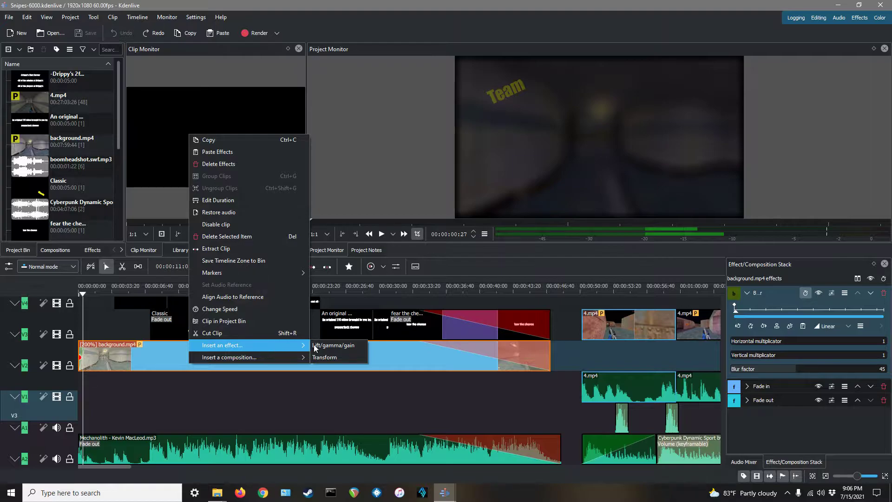
{"action": "left_click", "coordinate": [404, 4]}
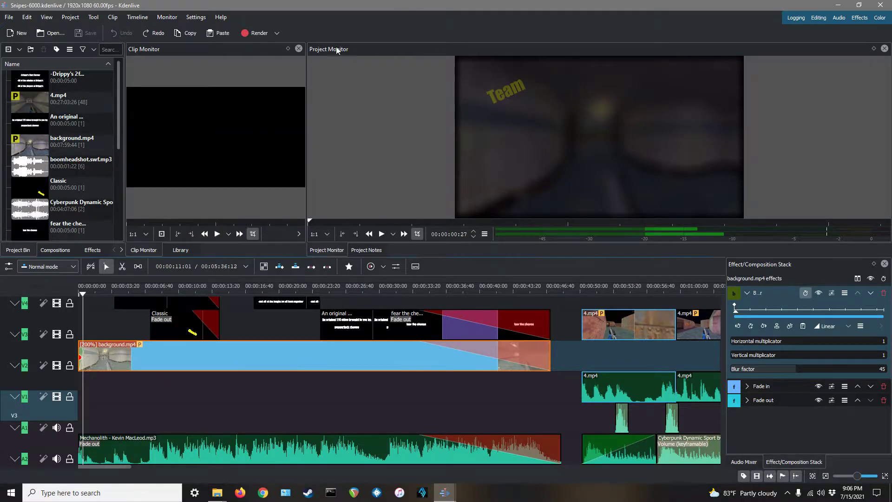
Search the effects list for "blur"
{"action": "left_click", "coordinate": [92, 250]}
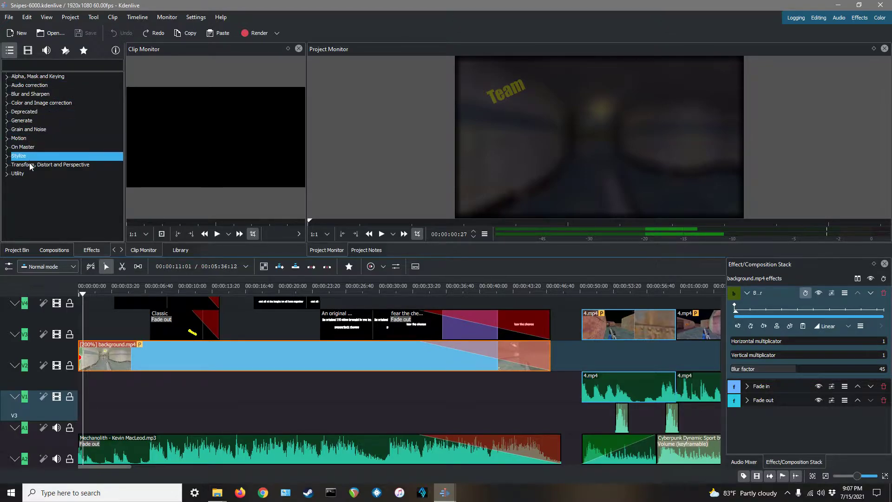
{"action": "left_click", "coordinate": [43, 68]}
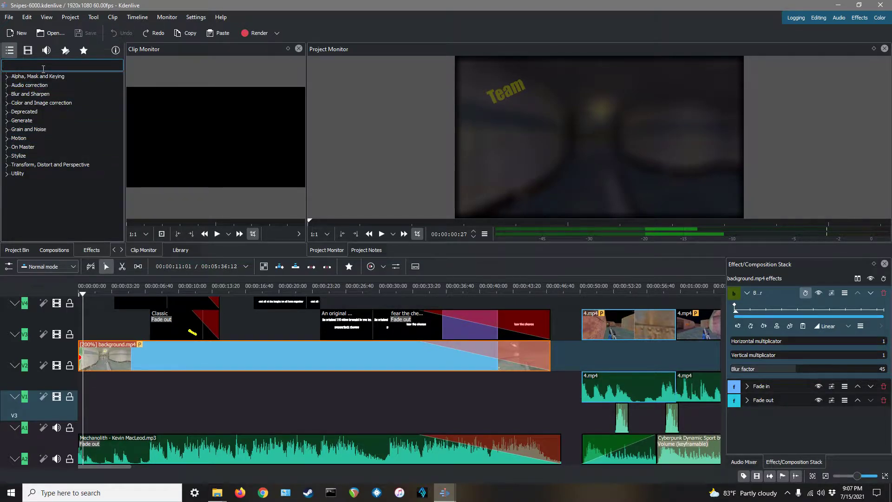
{"action": "type", "text": "bl"}
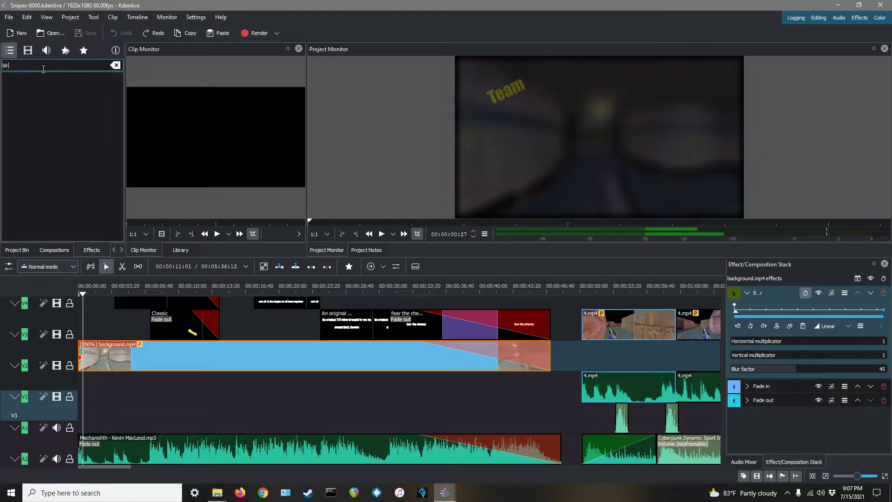
{"action": "type", "text": "ur"}
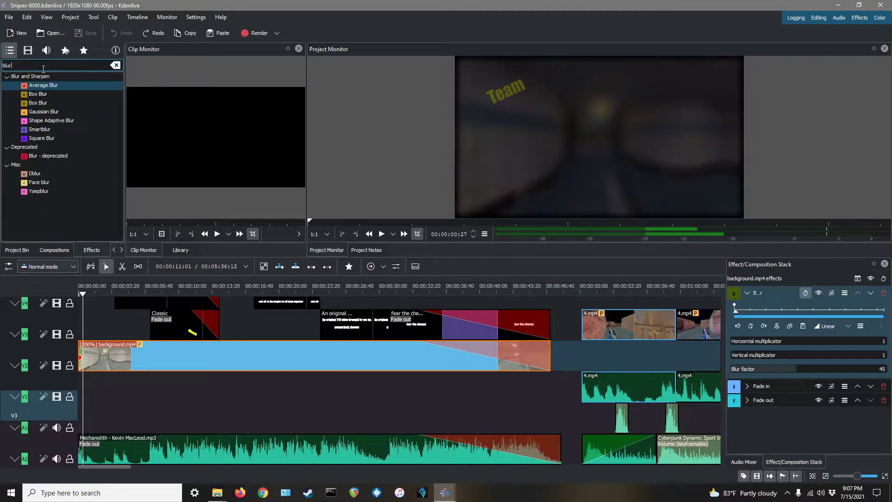
Play the intro with the monitor area enlarged, set the background clip's Blur factor to 48, and pause at 00:00:18:21
{"action": "left_click", "coordinate": [386, 237]}
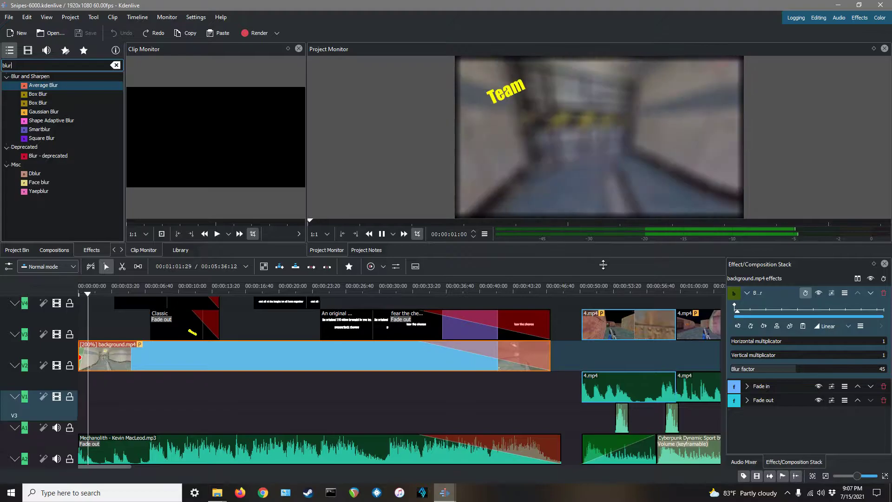
{"action": "left_click_drag", "start_coordinate": [603, 264], "coordinate": [603, 286]}
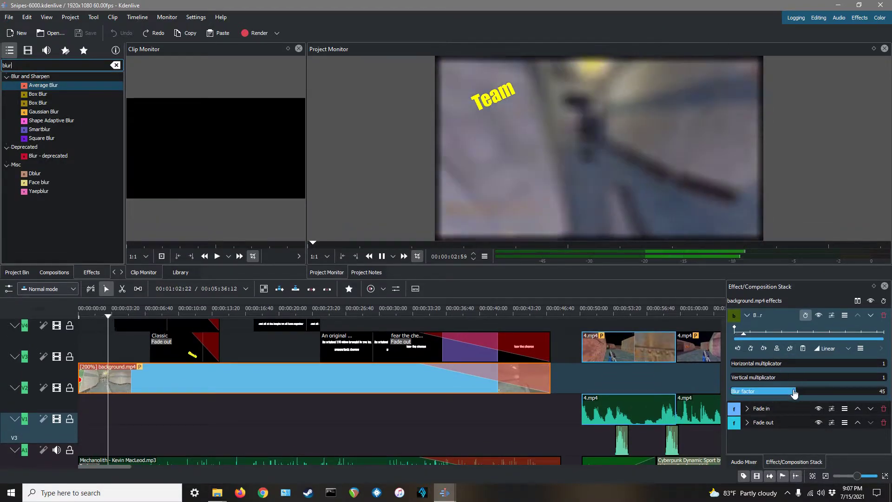
{"action": "mouse_move", "coordinate": [797, 396]}
{"action": "left_mouse_down"}
{"action": "mouse_move", "coordinate": [854, 397]}
{"action": "mouse_move", "coordinate": [713, 397]}
{"action": "mouse_move", "coordinate": [853, 394]}
{"action": "mouse_move", "coordinate": [805, 394]}
{"action": "left_mouse_up"}
{"action": "mouse_move", "coordinate": [739, 380]}
{"action": "left_mouse_down"}
{"action": "mouse_move", "coordinate": [796, 386]}
{"action": "mouse_move", "coordinate": [725, 374]}
{"action": "left_mouse_up"}
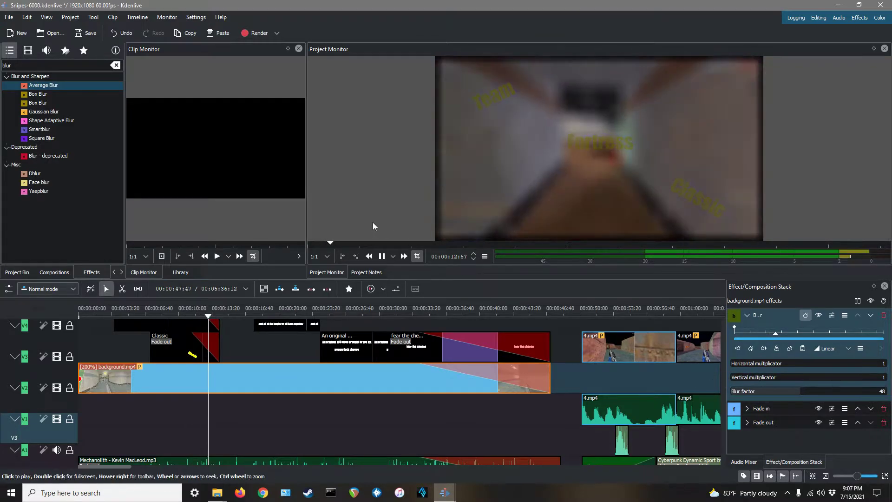
{"action": "left_click_drag", "start_coordinate": [743, 366], "coordinate": [712, 364]}
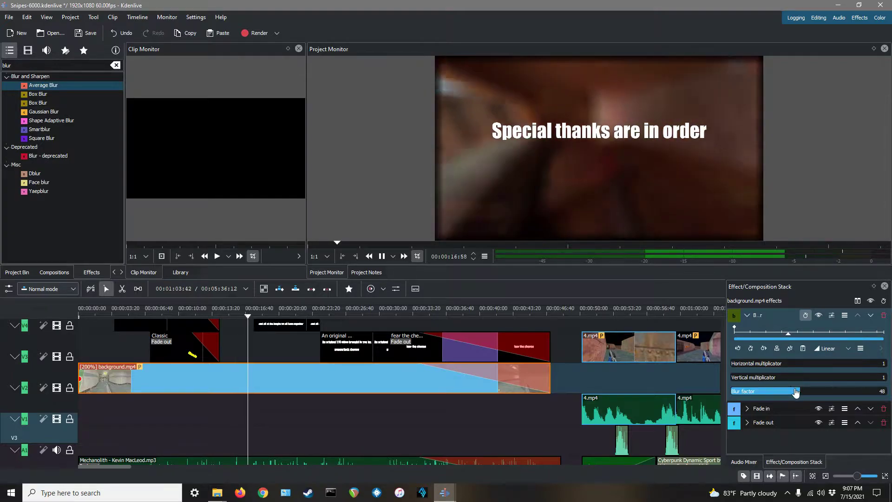
{"action": "left_click", "coordinate": [381, 256]}
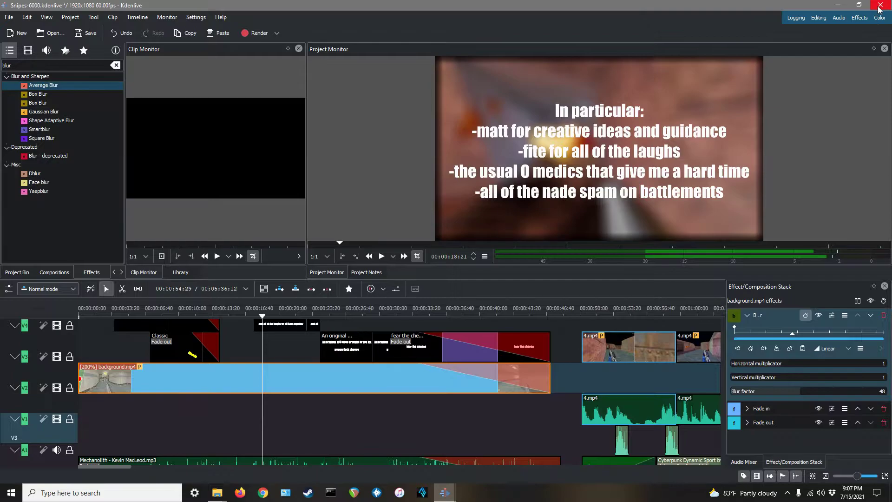
Move the playhead to 00:00:52:10 and select the boomheadshot.swf.mp3 clips on track A2 to inspect their Volume effect
{"action": "scroll", "coordinate": [545, 335], "scroll_direction": "right", "scroll_amount": 10}
{"action": "scroll", "coordinate": [549, 338], "scroll_direction": "right", "scroll_amount": 4}
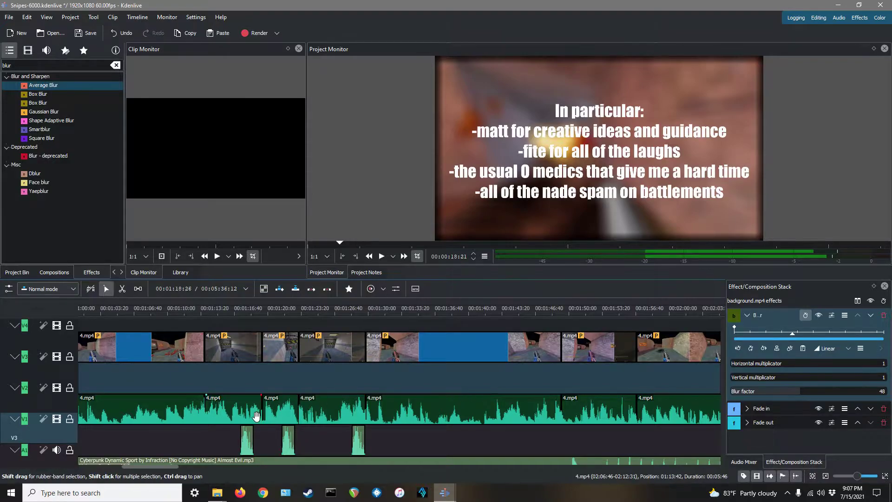
{"action": "scroll", "coordinate": [585, 426], "scroll_direction": "left", "scroll_amount": 4}
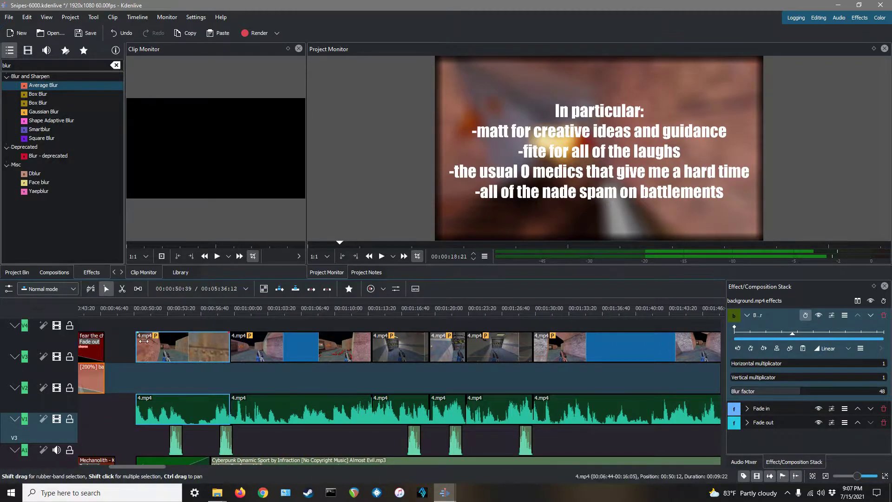
{"action": "left_click", "coordinate": [156, 312]}
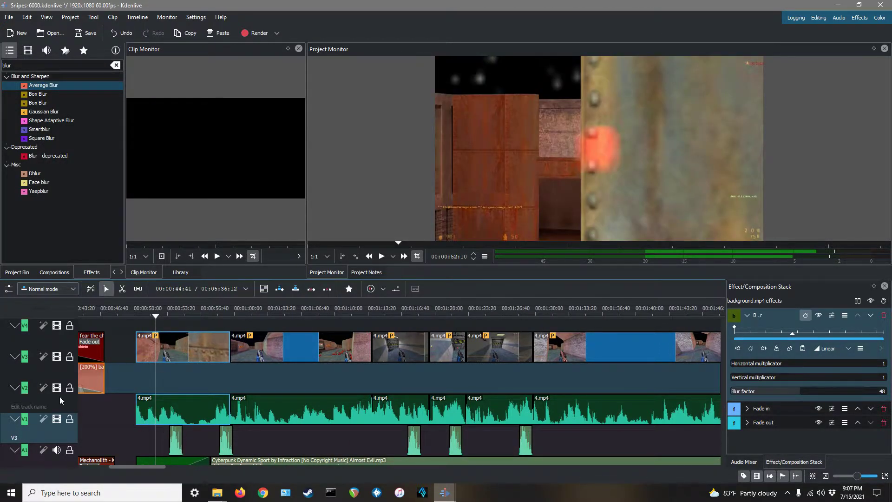
{"action": "scroll", "coordinate": [59, 397], "scroll_direction": "down", "scroll_amount": 1}
{"action": "left_click", "coordinate": [175, 418]}
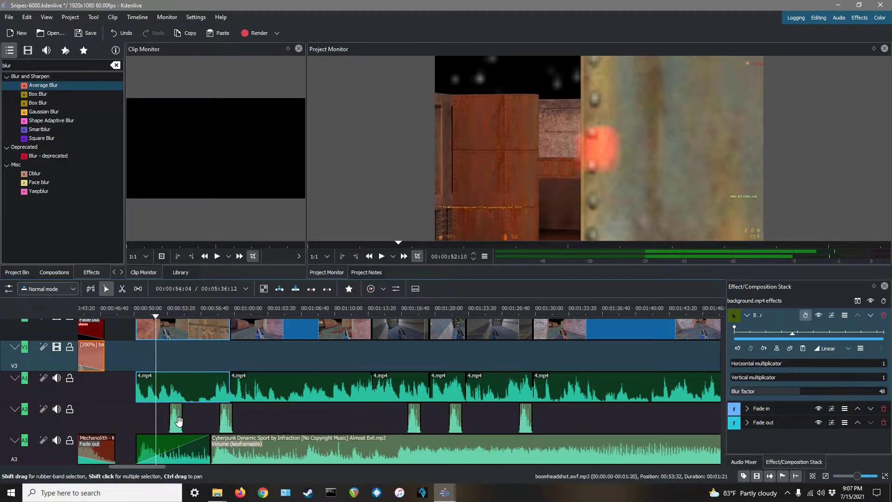
{"action": "left_click", "coordinate": [225, 417]}
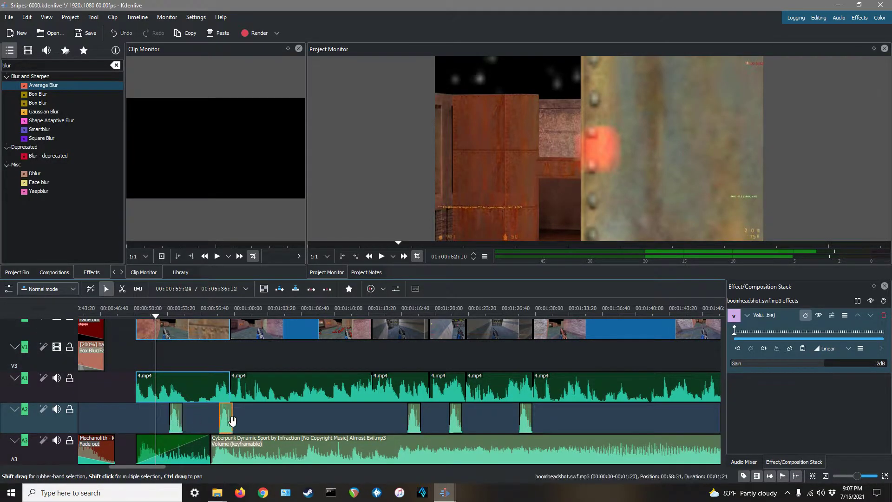
{"action": "left_click", "coordinate": [413, 418]}
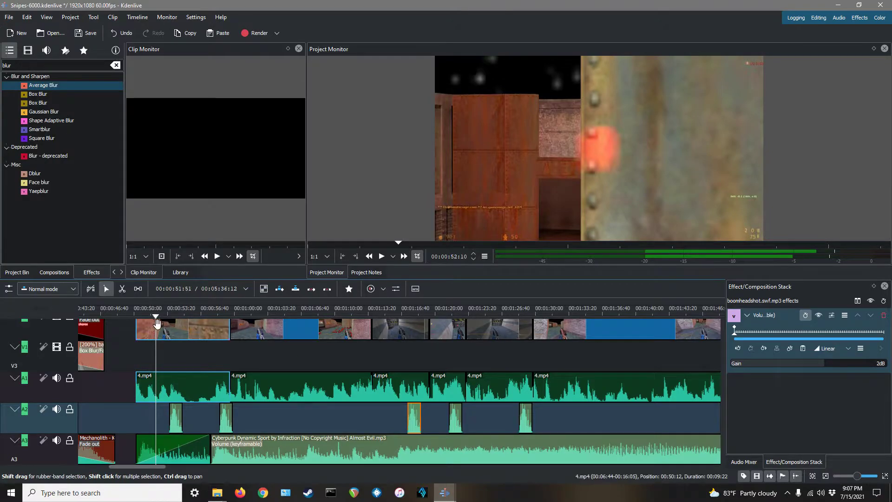
Select the first 4.mp4 gameplay clip, play it past the first headshot sound, pause, and move the playhead back to 00:00:53:36
{"action": "left_click", "coordinate": [156, 322]}
{"action": "scroll", "coordinate": [151, 332], "scroll_direction": "up", "scroll_amount": 2}
{"action": "scroll", "coordinate": [135, 392], "scroll_direction": "right", "scroll_amount": 3}
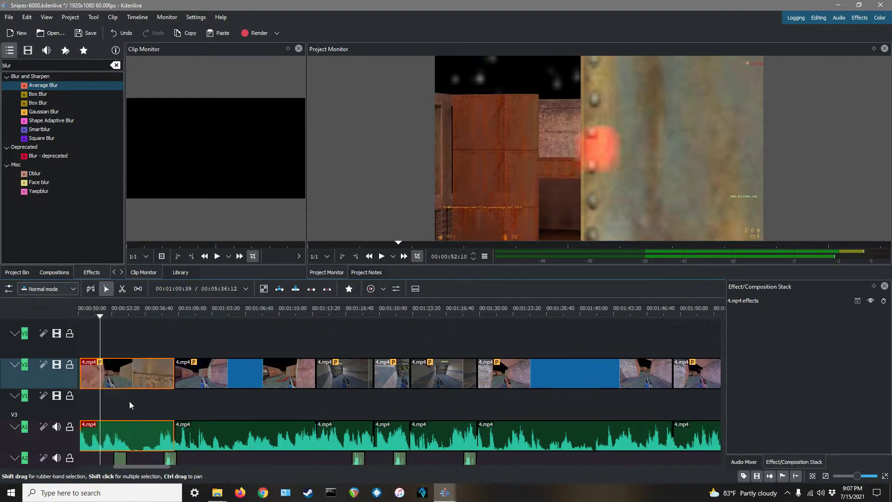
{"action": "scroll", "coordinate": [129, 402], "scroll_direction": "left", "scroll_amount": 4}
{"action": "scroll", "coordinate": [53, 416], "scroll_direction": "down", "scroll_amount": 2}
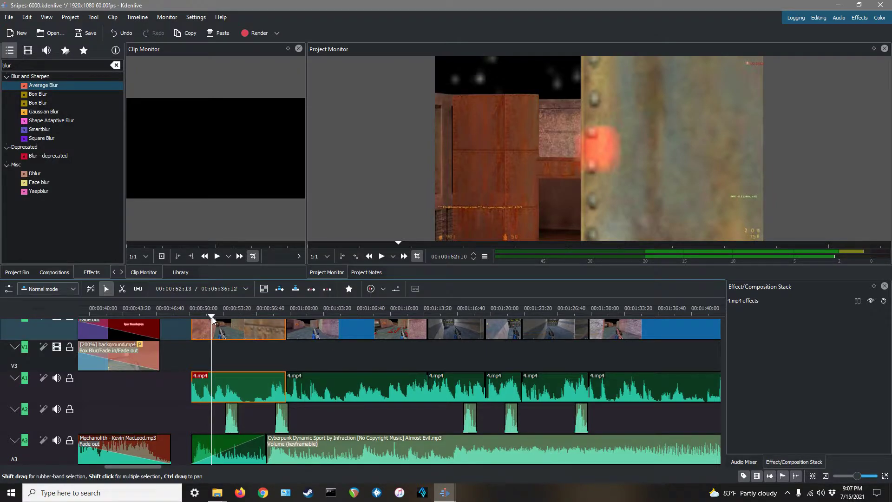
{"action": "left_click", "coordinate": [382, 257]}
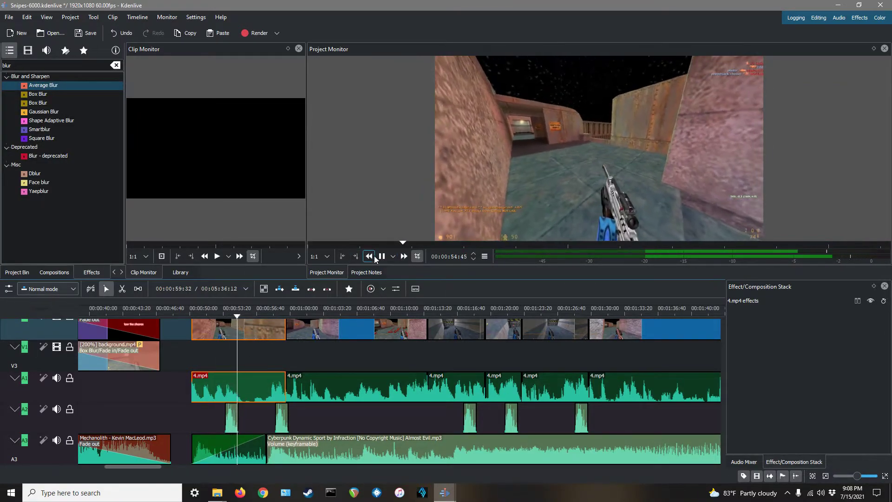
{"action": "left_click", "coordinate": [382, 256]}
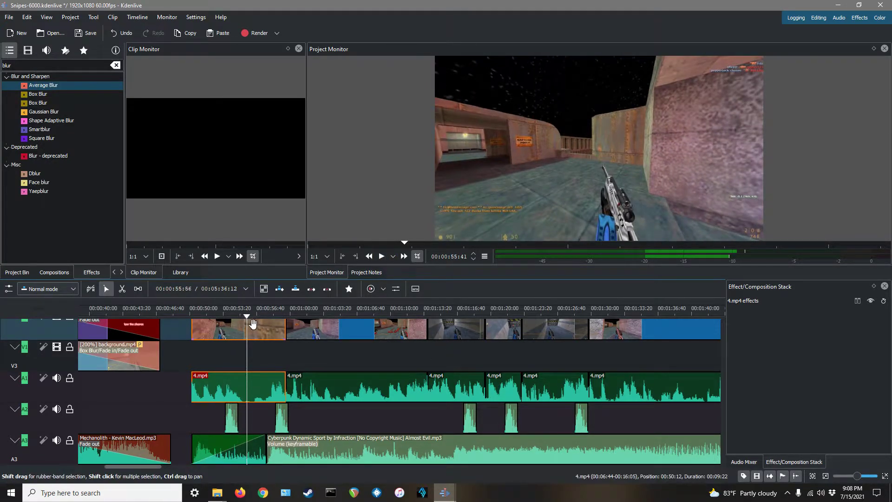
{"action": "left_click_drag", "start_coordinate": [246, 316], "coordinate": [226, 314]}
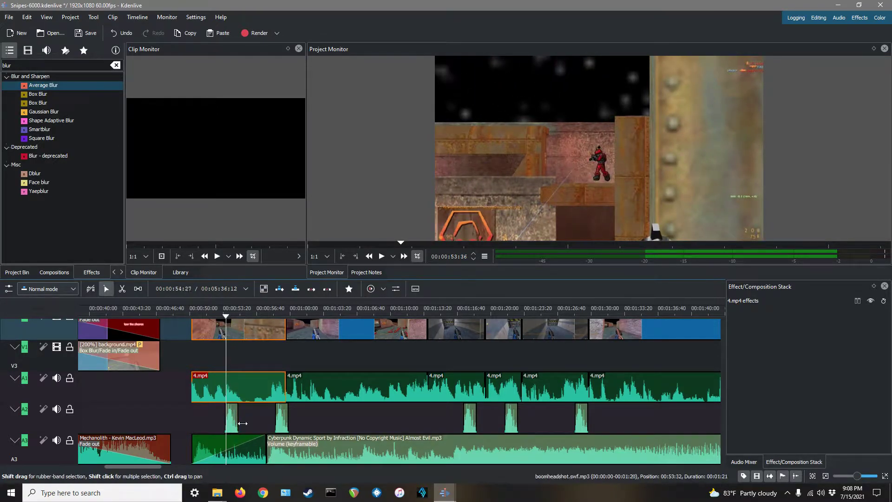
Look through the rest of the timeline, from the gameplay clips, headshot sounds and music to the fade-outs and closing thank-you title
{"action": "scroll", "coordinate": [408, 427], "scroll_direction": "down", "scroll_amount": 2}
{"action": "scroll", "coordinate": [408, 428], "scroll_direction": "down", "scroll_amount": 15}
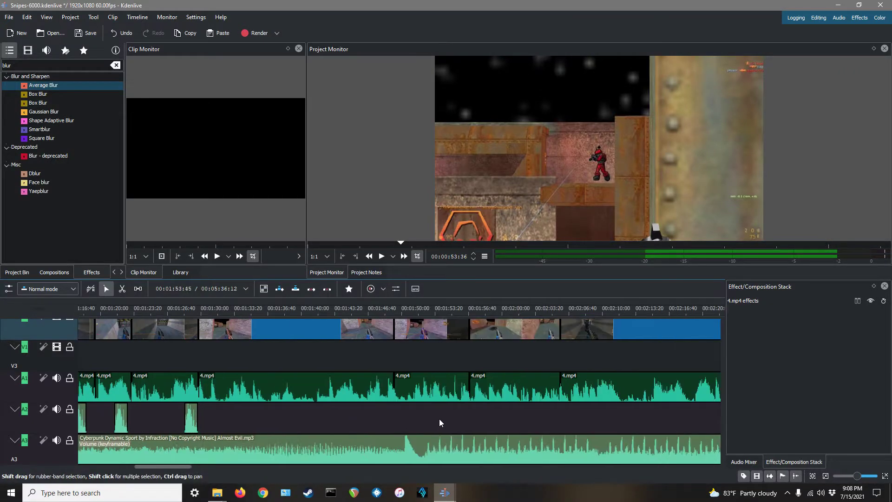
{"action": "scroll", "coordinate": [441, 420], "scroll_direction": "down", "scroll_amount": 10}
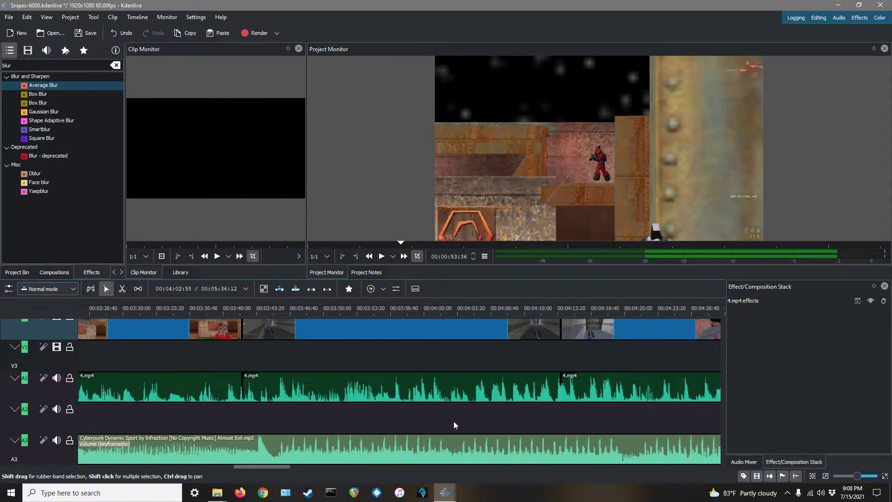
{"action": "scroll", "coordinate": [650, 415], "scroll_direction": "down", "scroll_amount": 4}
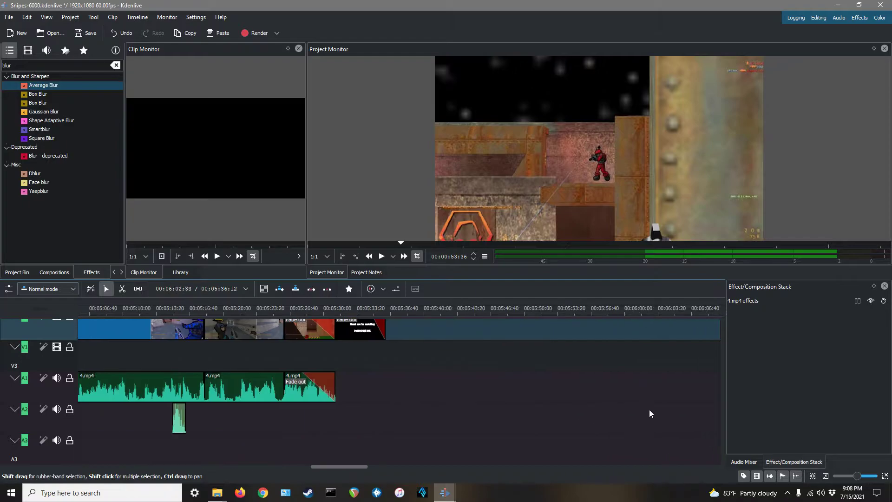
{"action": "scroll", "coordinate": [187, 365], "scroll_direction": "up", "scroll_amount": 2}
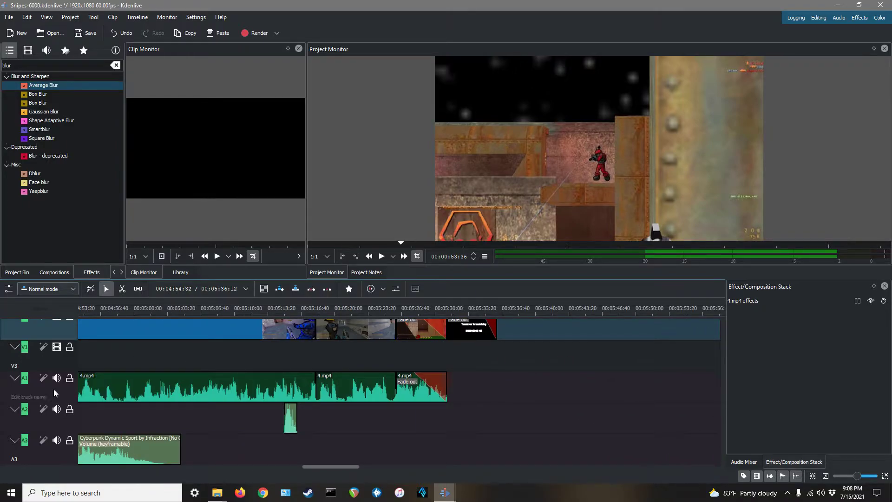
{"action": "scroll", "coordinate": [55, 387], "scroll_direction": "up", "scroll_amount": 2}
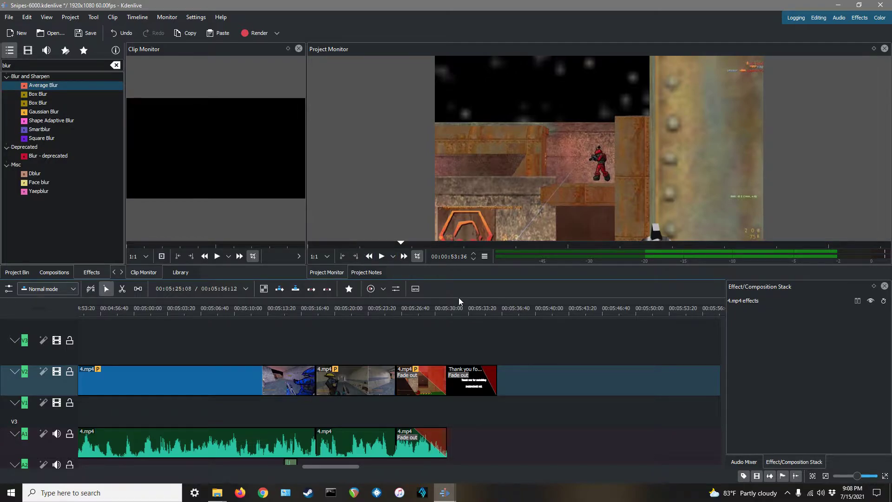
Close the Snipes-6000 project without saving its changes, and show the Half Life videos folder in File Explorer
{"action": "left_click", "coordinate": [881, 6]}
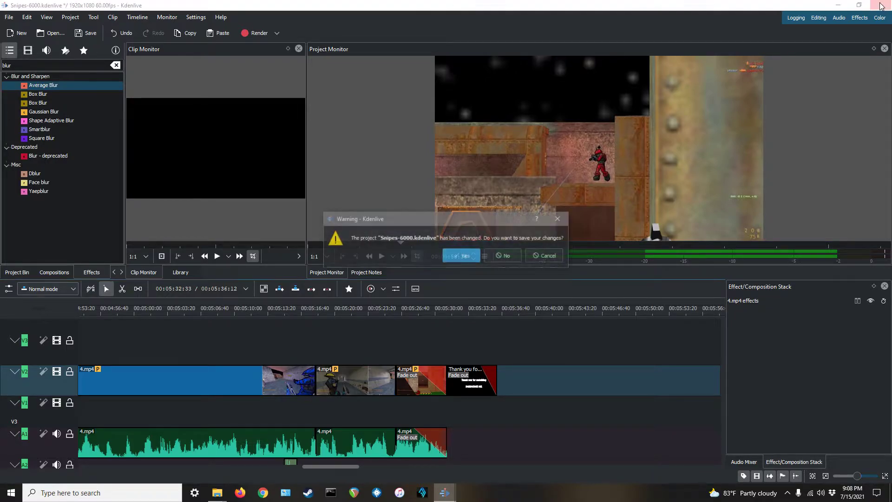
{"action": "left_click", "coordinate": [504, 255]}
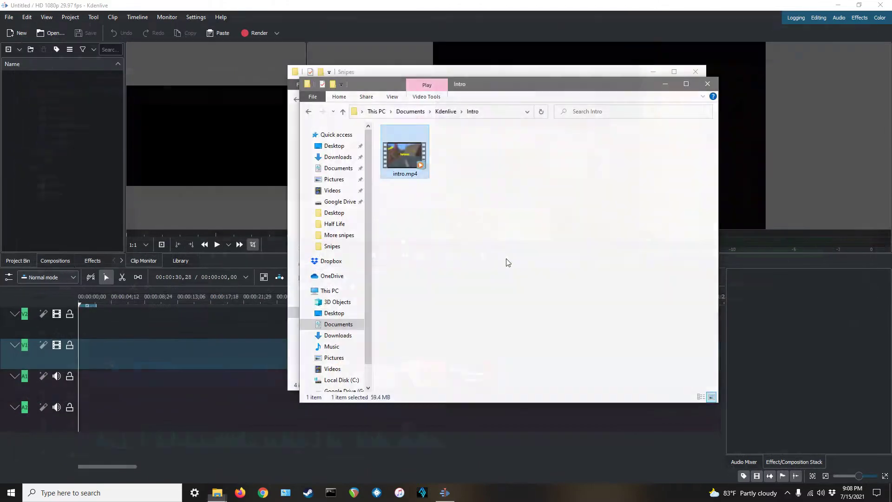
{"action": "left_click", "coordinate": [498, 71]}
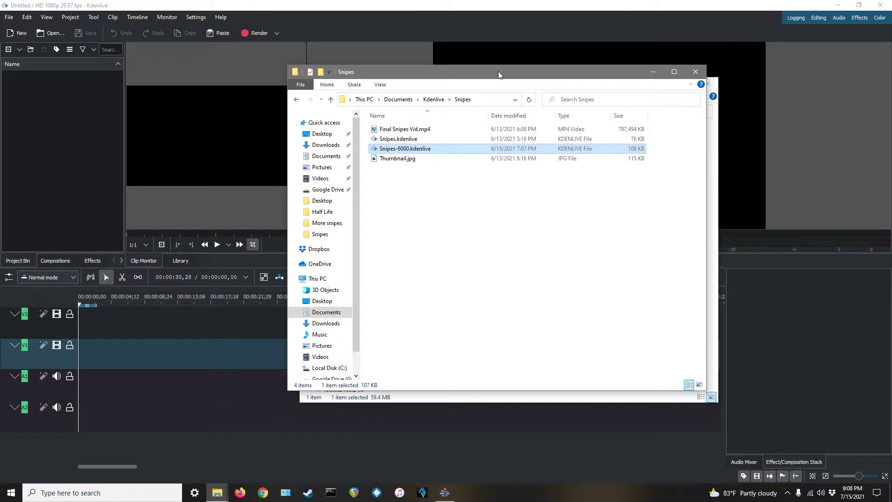
{"action": "left_click", "coordinate": [330, 212]}
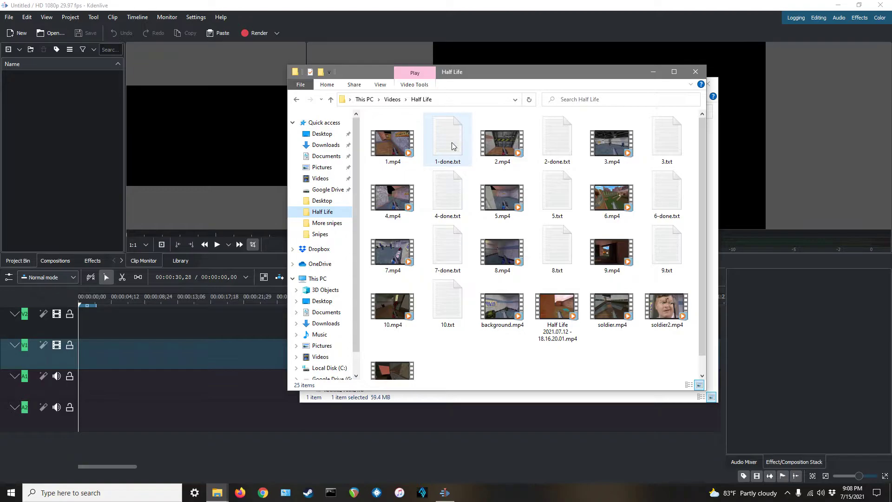
Open 1-done.txt, the notes file that goes with 1.mp4, to read its list of clip timestamps, and close it
{"action": "left_click", "coordinate": [411, 143]}
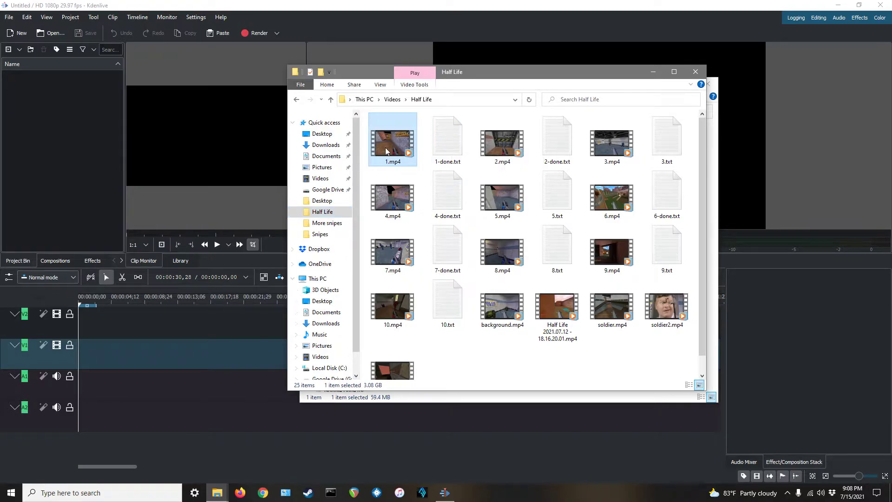
{"action": "double_click", "coordinate": [450, 147]}
{"action": "left_click_drag", "start_coordinate": [475, 112], "coordinate": [363, 196]}
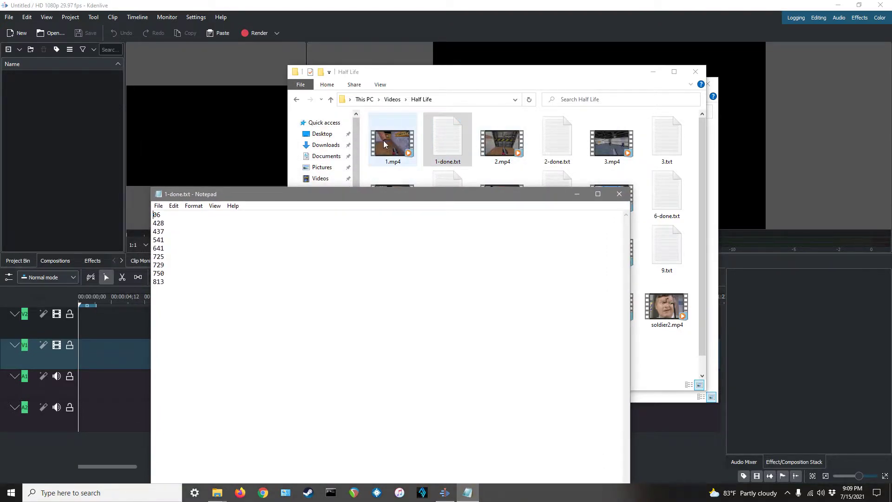
{"action": "left_click_drag", "start_coordinate": [398, 197], "coordinate": [430, 141]}
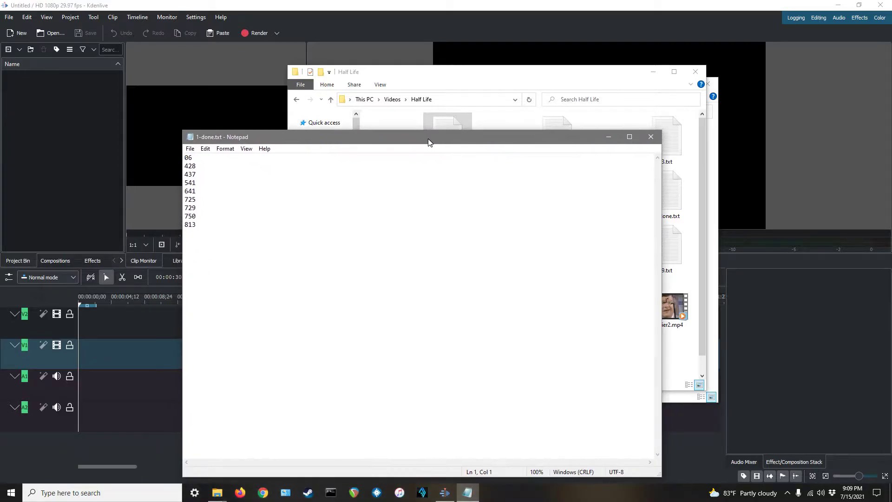
{"action": "left_click", "coordinate": [651, 137]}
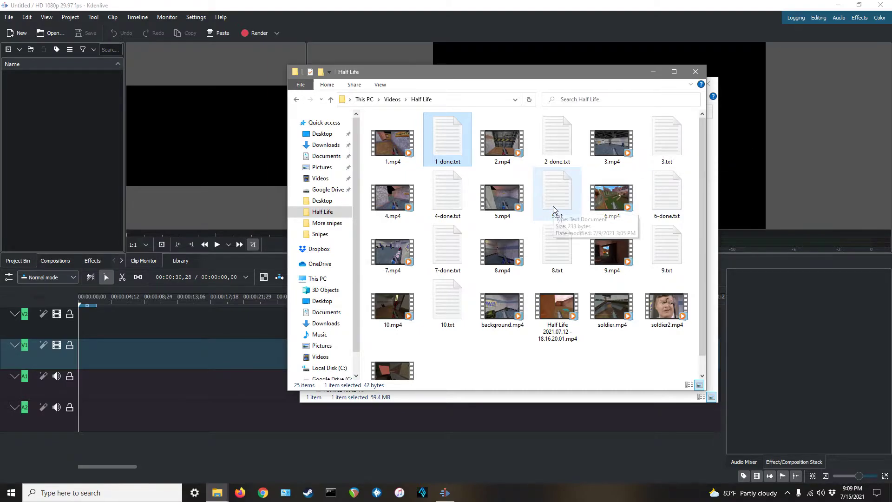
Open 5.txt from the Half Life folder to read its timestamp list, and move it out of the way
{"action": "double_click", "coordinate": [558, 195]}
{"action": "left_click_drag", "start_coordinate": [302, 142], "coordinate": [479, 106]}
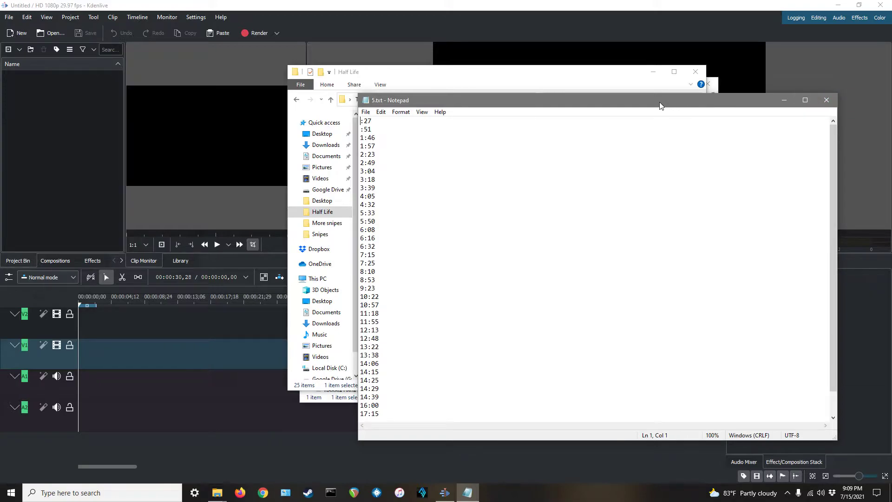
{"action": "key", "text": "alt+F4"}
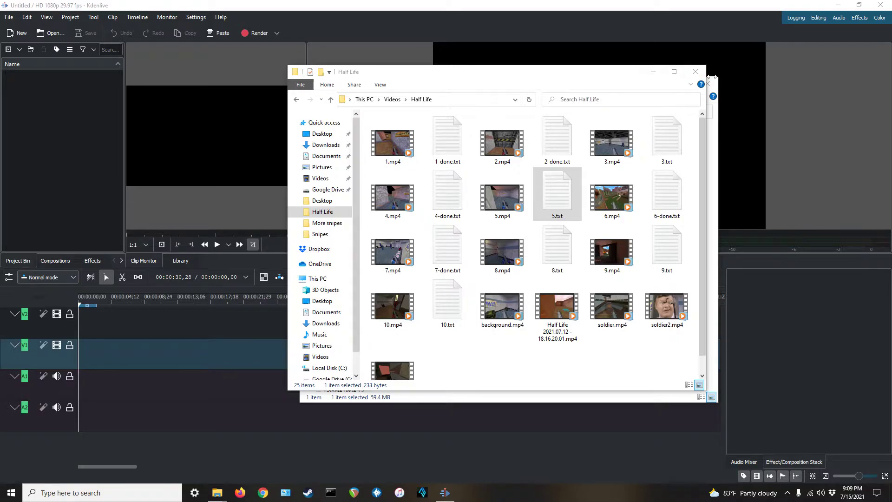
Clear the Half Life folder window away and arrange the 5.txt notes side by side with the Intro folder window
{"action": "left_click", "coordinate": [695, 73]}
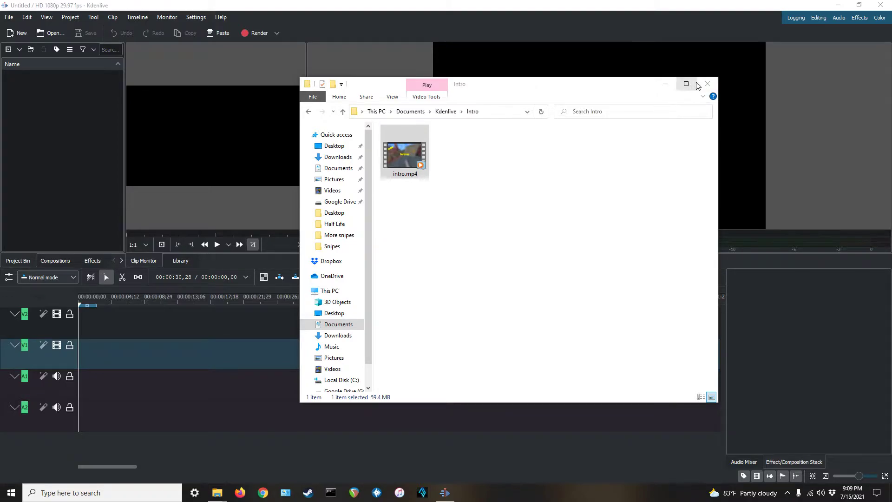
{"action": "left_click_drag", "start_coordinate": [521, 87], "coordinate": [637, 102]}
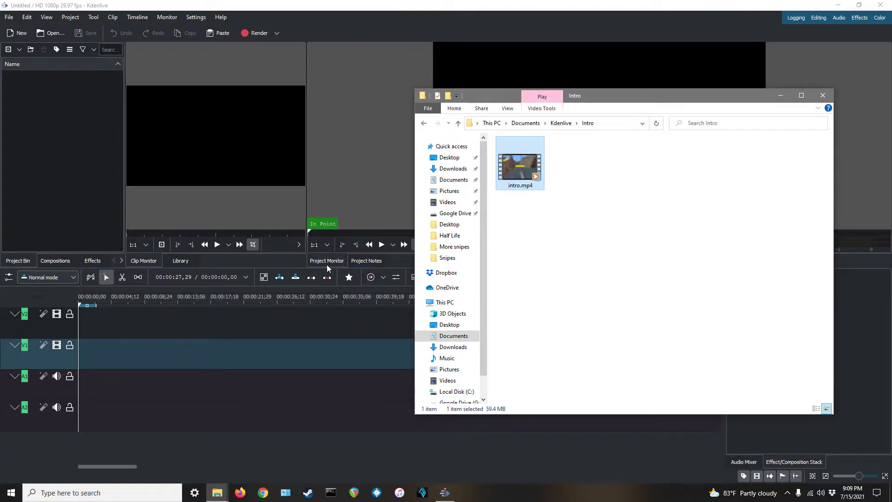
{"action": "left_click_drag", "start_coordinate": [891, 93], "coordinate": [264, 106]}
{"action": "left_click_drag", "start_coordinate": [618, 109], "coordinate": [660, 102]}
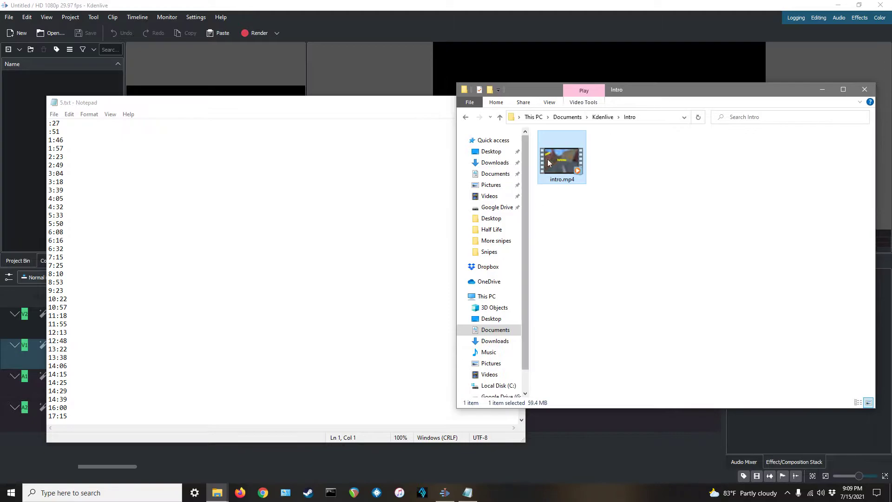
{"action": "left_click_drag", "start_coordinate": [311, 104], "coordinate": [301, 92]}
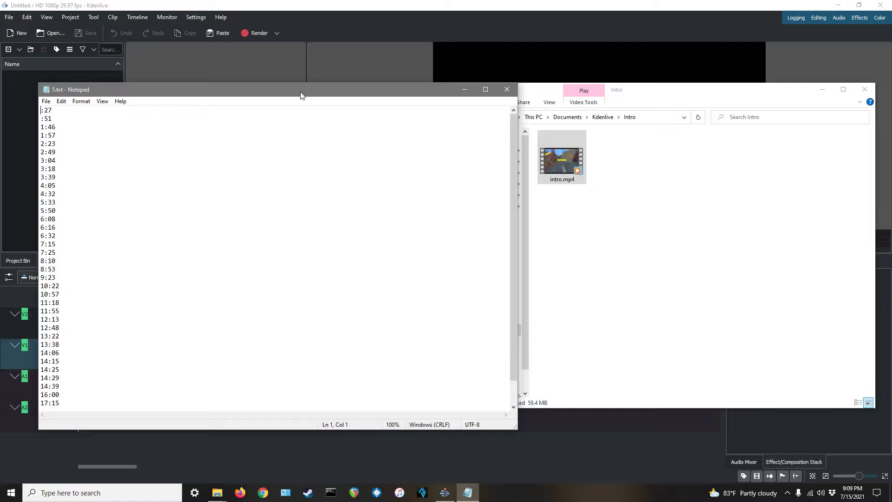
Switch to Kdenlive, move the empty timeline's playhead to about 00:00:48, and bring the 5.txt timestamp notes back to the front
{"action": "left_click", "coordinate": [322, 3]}
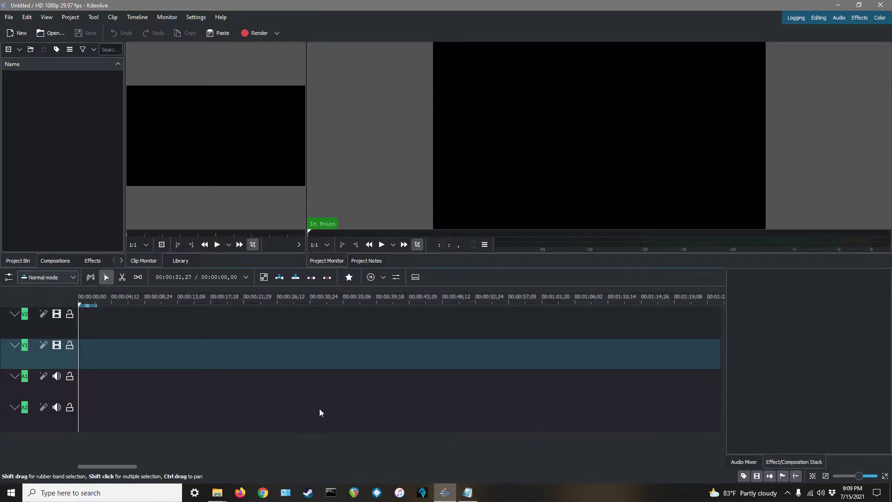
{"action": "left_click", "coordinate": [459, 302]}
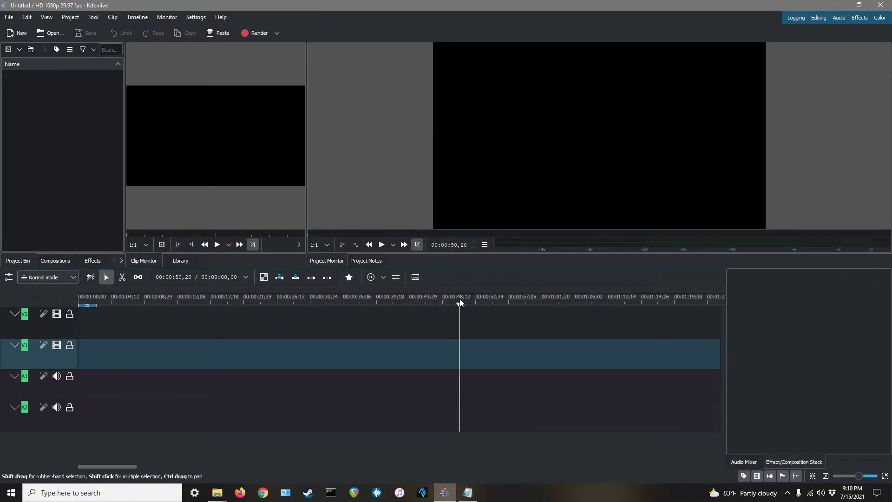
{"action": "left_click_drag", "start_coordinate": [461, 306], "coordinate": [444, 304]}
{"action": "left_click", "coordinate": [467, 492]}
{"action": "left_click_drag", "start_coordinate": [211, 88], "coordinate": [372, 86]}
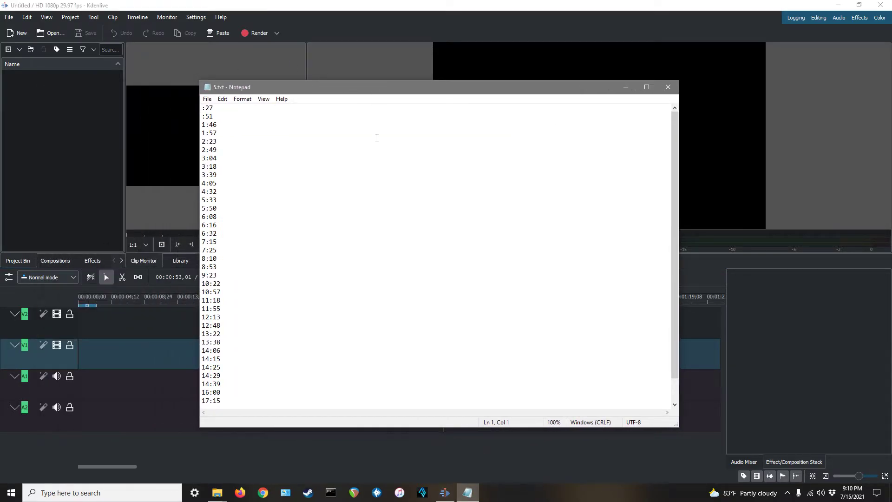
Switch to the Intro folder window and browse from Documents through the Kdenlive folder to the Soldier folder
{"action": "left_click", "coordinate": [217, 492]}
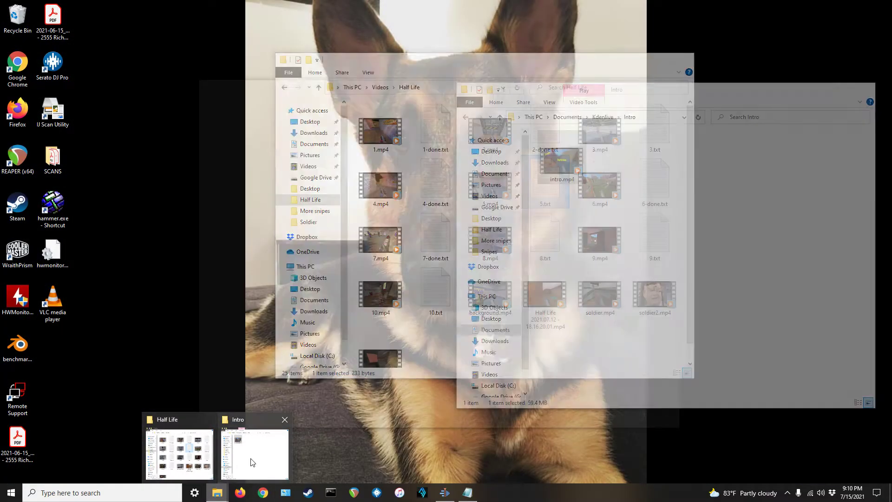
{"action": "left_click", "coordinate": [253, 457]}
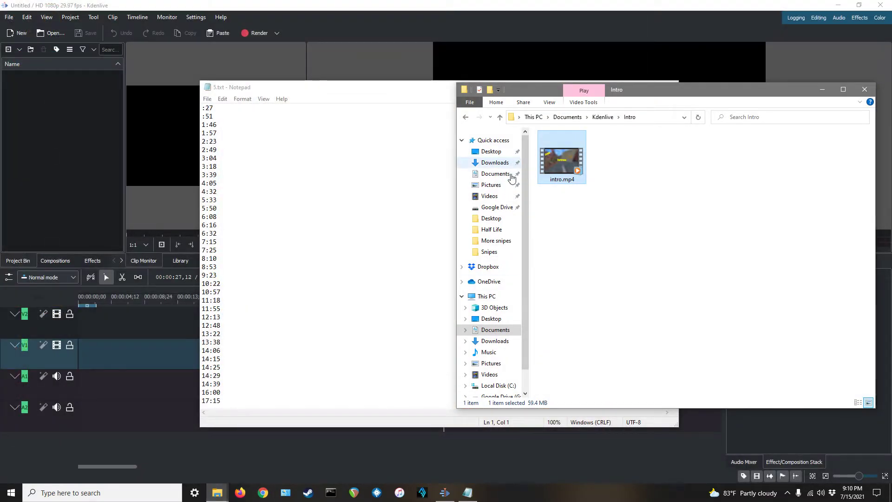
{"action": "left_click", "coordinate": [495, 331]}
{"action": "double_click", "coordinate": [580, 168]}
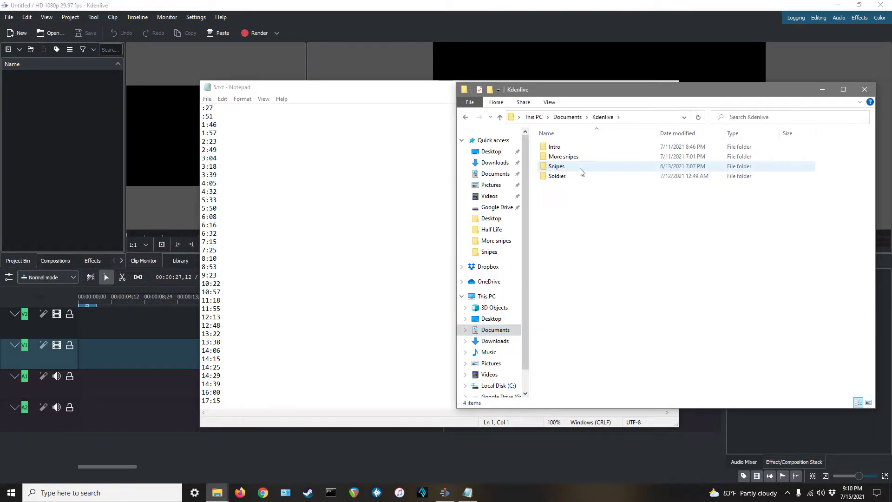
{"action": "double_click", "coordinate": [573, 175]}
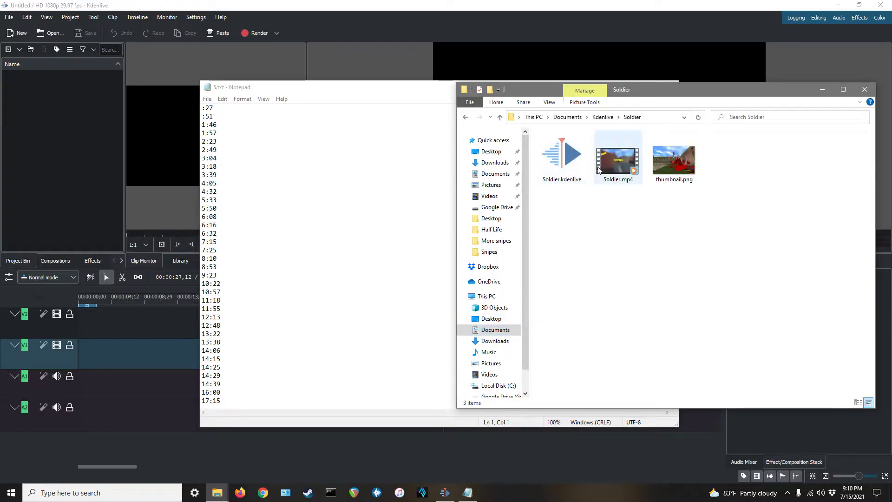
Open the Soldier.kdenlive project, using placeholders for the missing clips
{"action": "left_click", "coordinate": [567, 165]}
{"action": "double_click", "coordinate": [566, 164]}
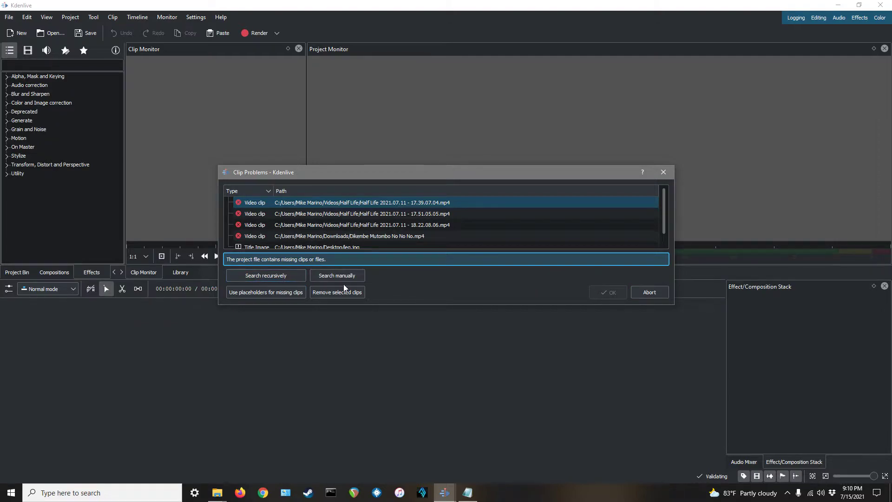
{"action": "left_click", "coordinate": [265, 293]}
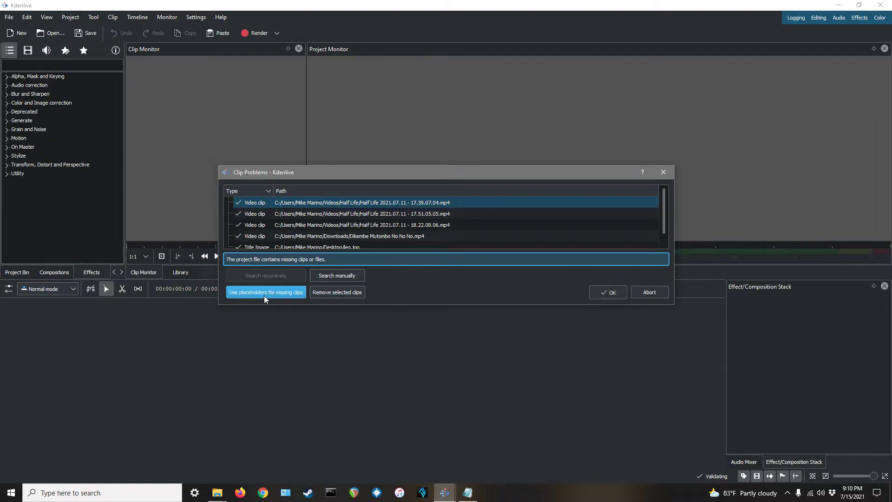
{"action": "left_click", "coordinate": [614, 293]}
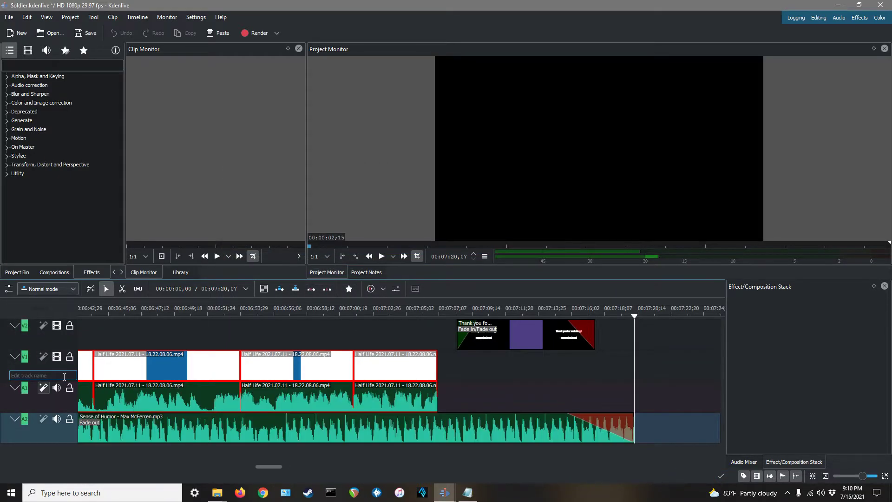
Look back through the Soldier timeline from the ending title over the Half Life gameplay clips to around 00:04:44
{"action": "scroll", "coordinate": [308, 330], "scroll_direction": "up", "scroll_amount": 3}
{"action": "scroll", "coordinate": [310, 329], "scroll_direction": "down", "scroll_amount": 1}
{"action": "scroll", "coordinate": [313, 330], "scroll_direction": "up", "scroll_amount": 15}
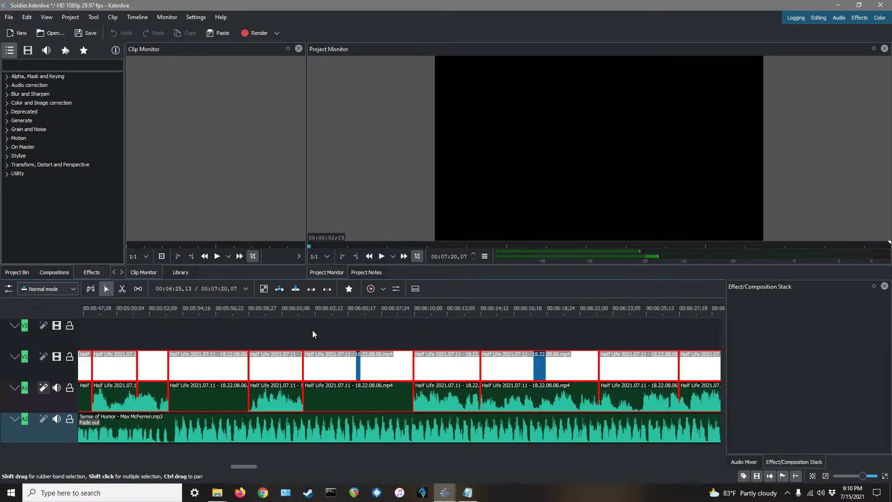
{"action": "scroll", "coordinate": [314, 333], "scroll_direction": "up", "scroll_amount": 3}
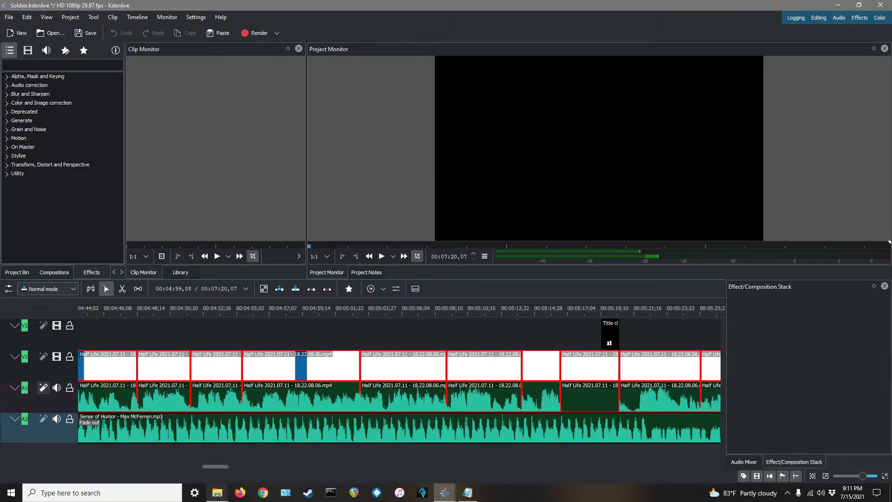
Play the rendered Soldier.mp4 from the Soldier folder and skip ahead to the gameplay around 3:15 and 3:44
{"action": "left_click", "coordinate": [217, 493]}
{"action": "left_click", "coordinate": [238, 463]}
{"action": "double_click", "coordinate": [618, 161]}
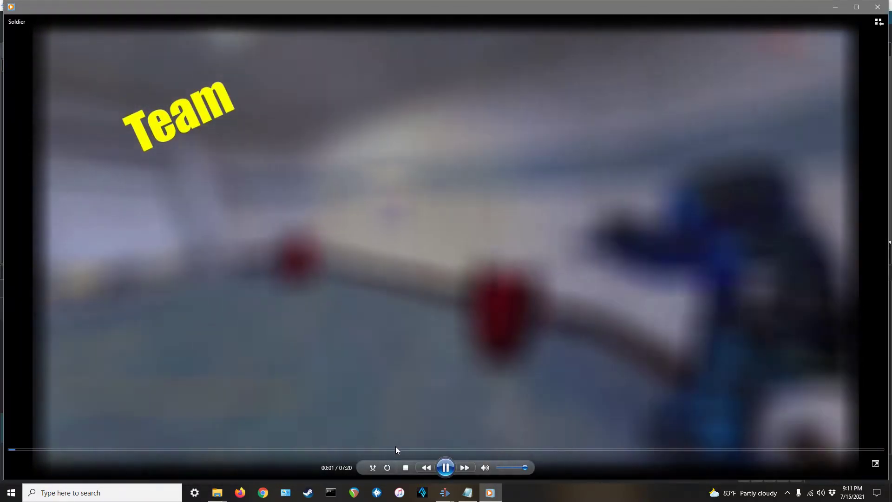
{"action": "left_click", "coordinate": [395, 449]}
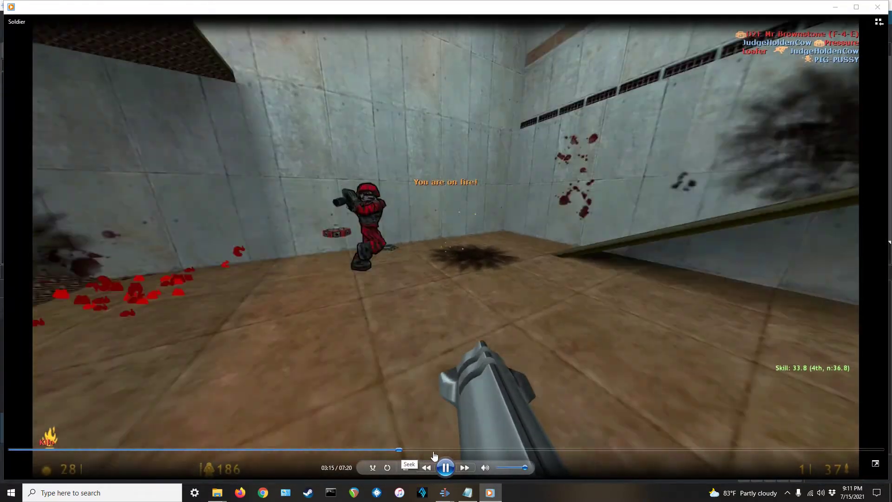
{"action": "left_click", "coordinate": [452, 449]}
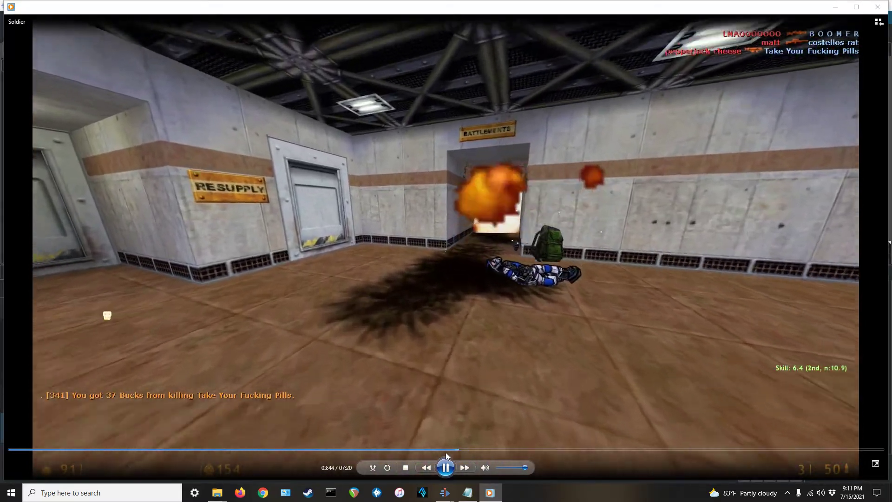
{"action": "left_click", "coordinate": [445, 450]}
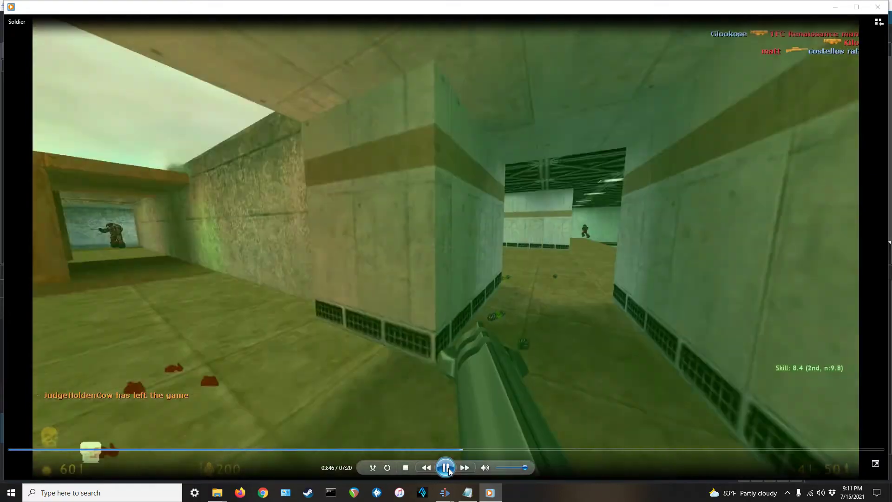
Stop and close the Soldier.mp4 playback and return to the Soldier project in Kdenlive
{"action": "left_click", "coordinate": [445, 468]}
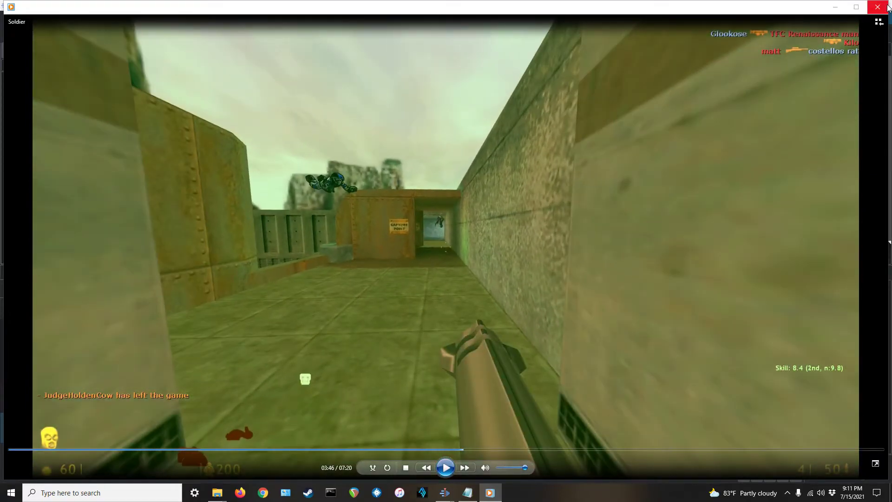
{"action": "left_click", "coordinate": [888, 7]}
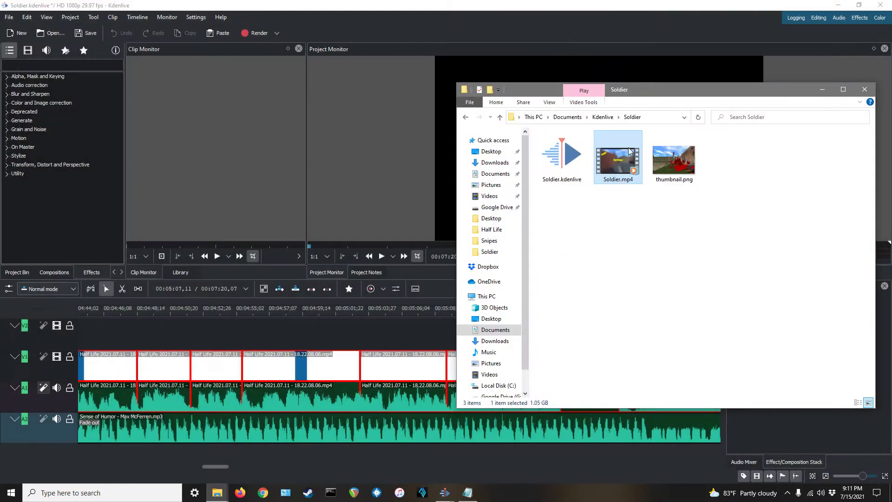
{"action": "left_click", "coordinate": [582, 4]}
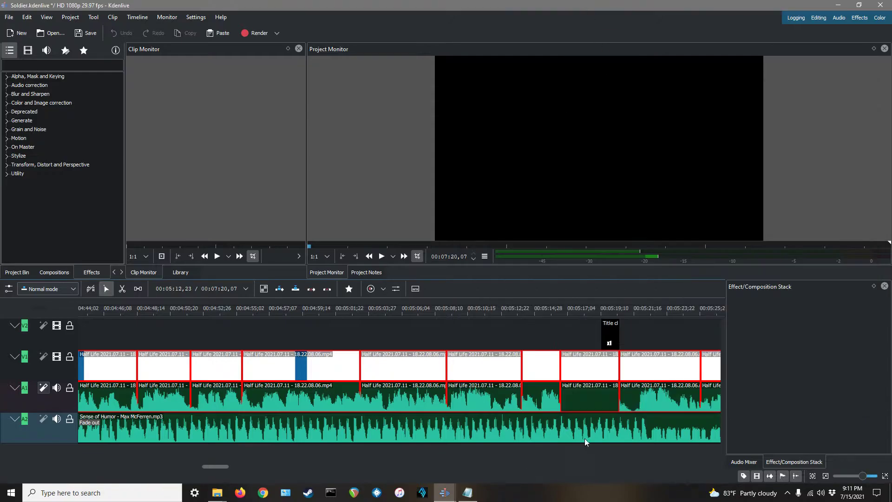
Close the Soldier project without saving its changes
{"action": "left_click", "coordinate": [547, 375]}
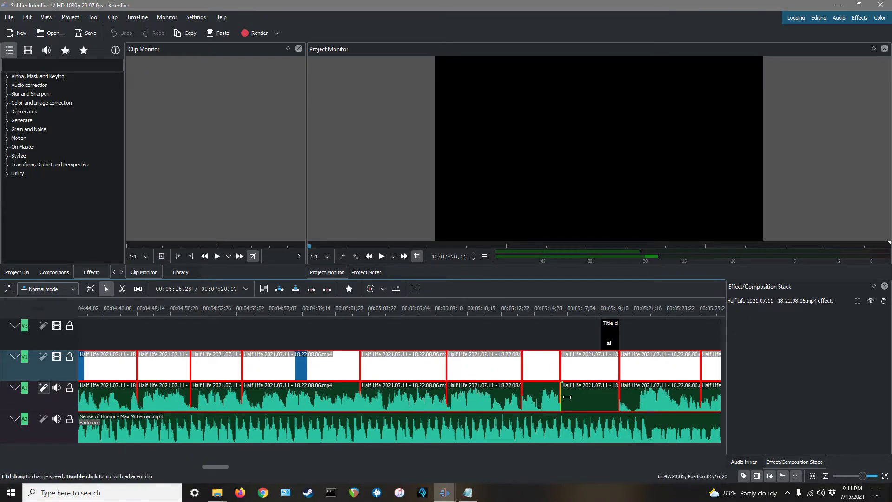
{"action": "left_click", "coordinate": [881, 6]}
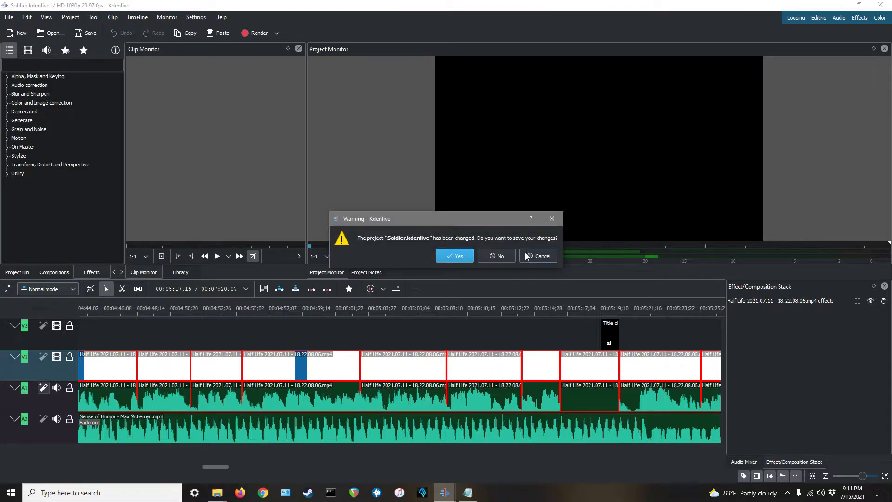
{"action": "left_click", "coordinate": [497, 256]}
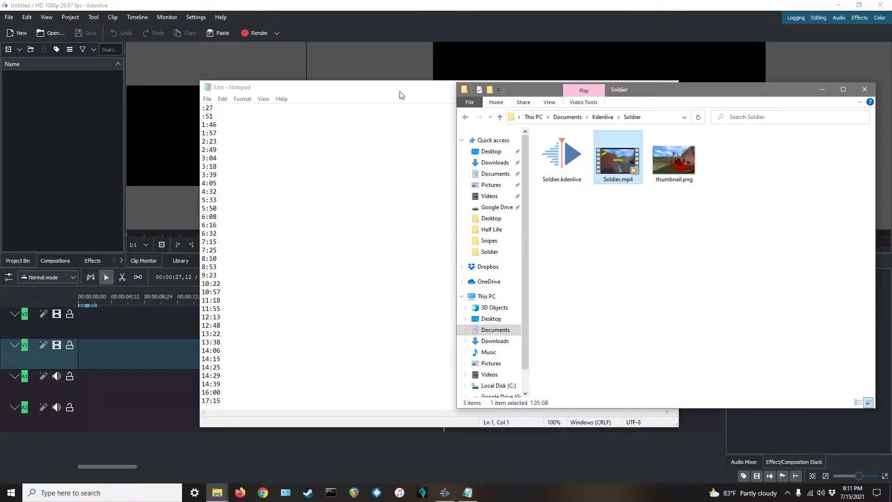
Move the 5.txt notes out of the way onto the other monitor, and check 5.txt in the Half Life videos folder
{"action": "left_click_drag", "start_coordinate": [396, 90], "coordinate": [891, 111]}
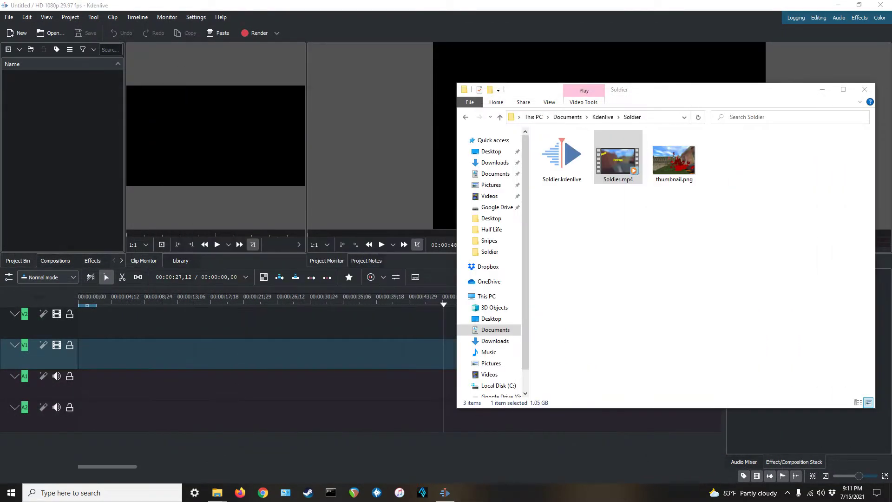
{"action": "left_click", "coordinate": [491, 229]}
{"action": "double_click", "coordinate": [726, 211]}
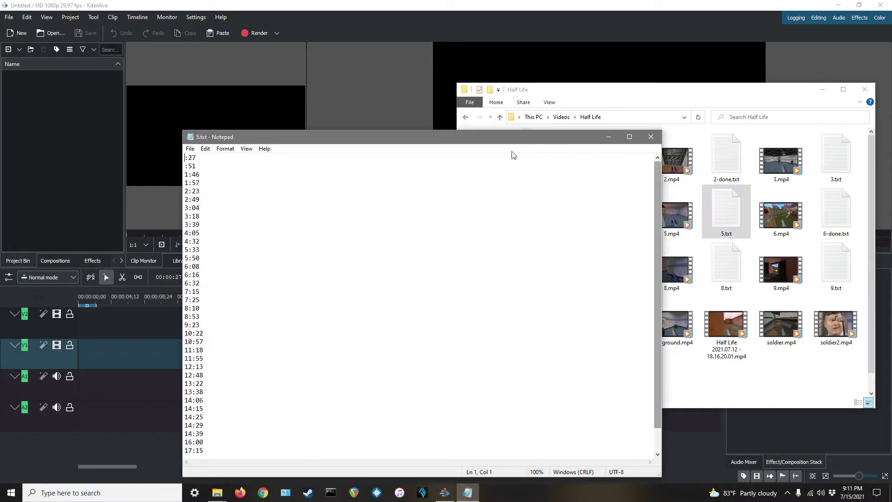
{"action": "left_click", "coordinate": [651, 137]}
Import 5.mp4 from the Half Life folder into the project bin of the untitled Kdenlive project
{"action": "left_click_drag", "start_coordinate": [674, 226], "coordinate": [94, 162]}
{"action": "left_click_drag", "start_coordinate": [34, 110], "coordinate": [41, 101]}
{"action": "left_click", "coordinate": [52, 135]}
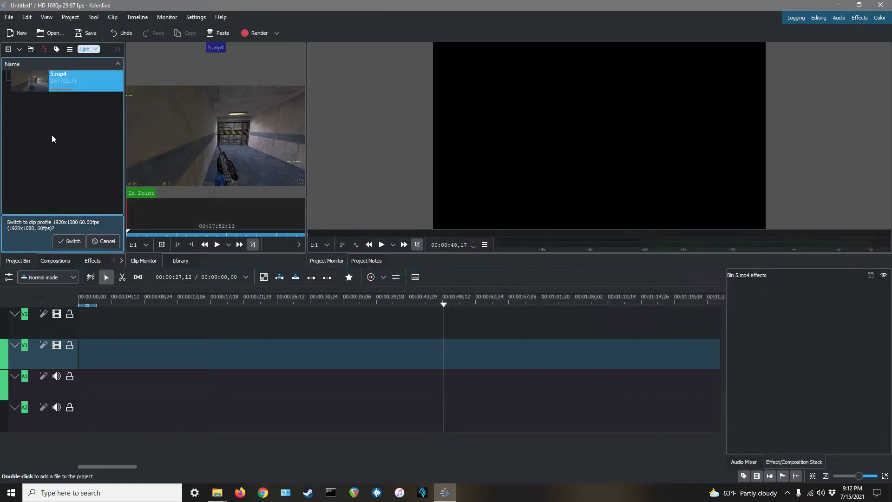
Return the playhead to the timeline start and place 5.mp4 there on tracks V2 and A2
{"action": "left_click_drag", "start_coordinate": [444, 306], "coordinate": [64, 296]}
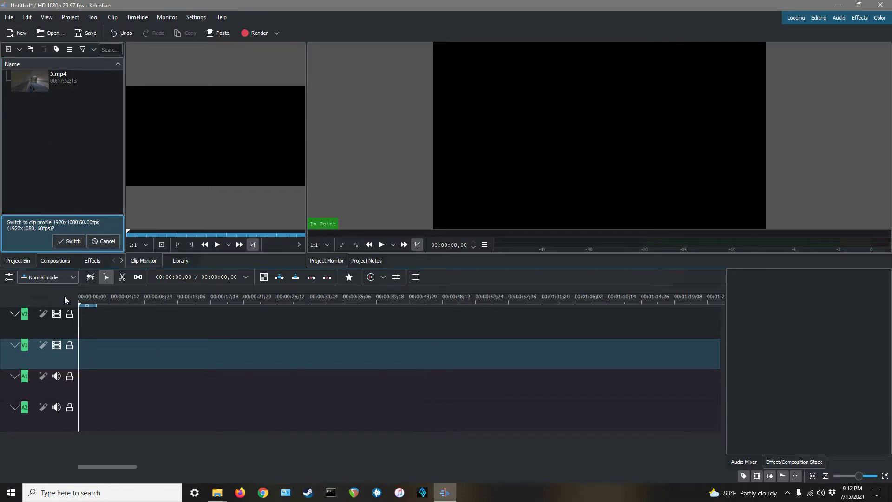
{"action": "left_click", "coordinate": [43, 77]}
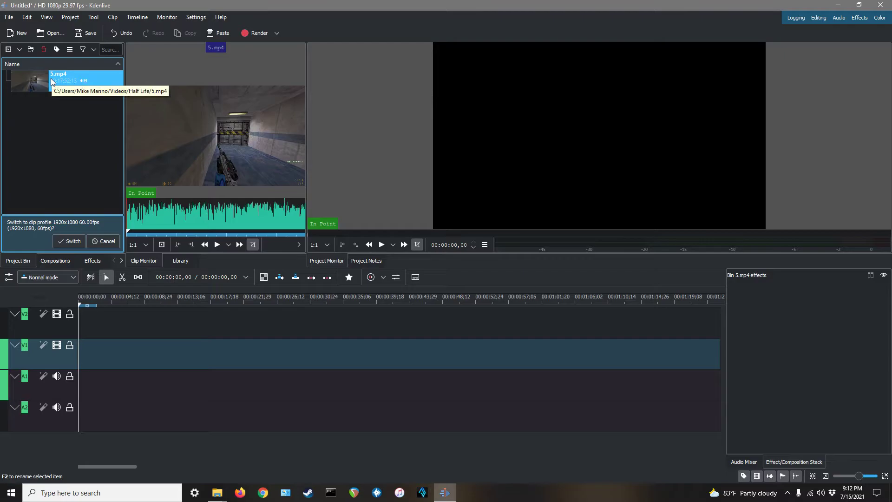
{"action": "left_click_drag", "start_coordinate": [51, 82], "coordinate": [69, 319]}
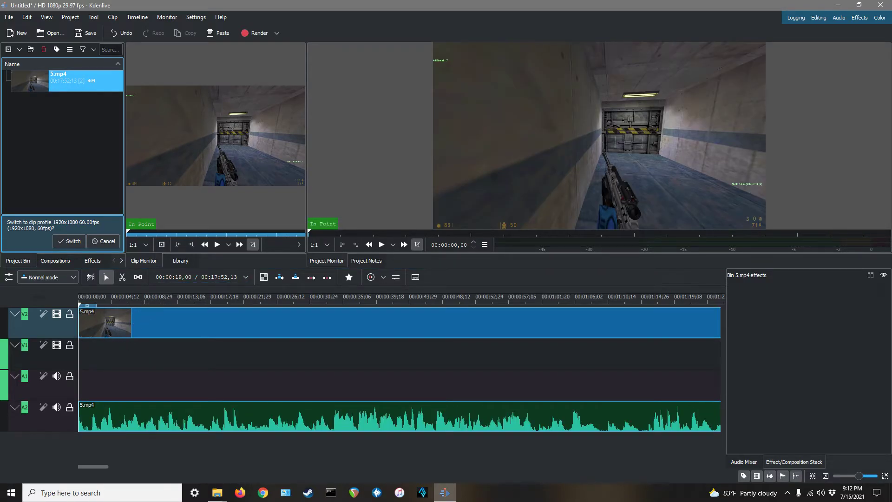
{"action": "left_click_drag", "start_coordinate": [716, 74], "coordinate": [707, 101]}
{"action": "key", "text": "alt+F4"}
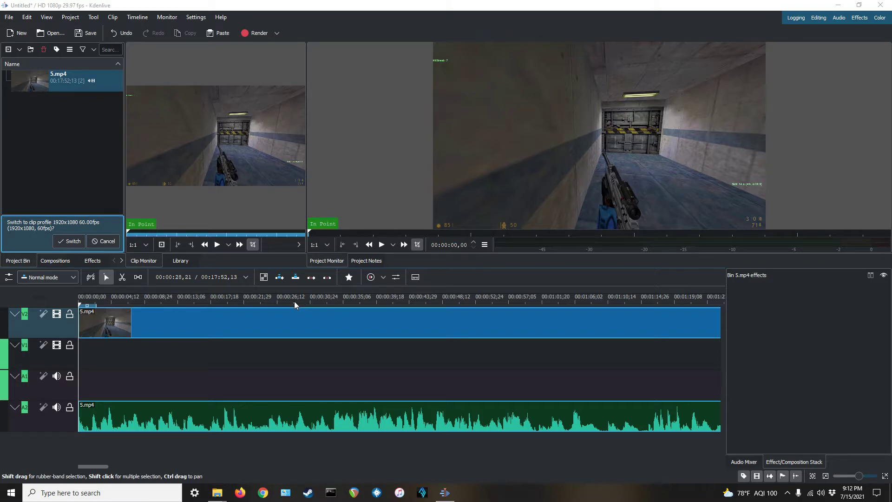
Play the 5.mp4 clip in the timeline from about 00:00:26 to 00:00:32 to review the moment noted at :27
{"action": "left_click", "coordinate": [277, 305]}
{"action": "left_click", "coordinate": [388, 245]}
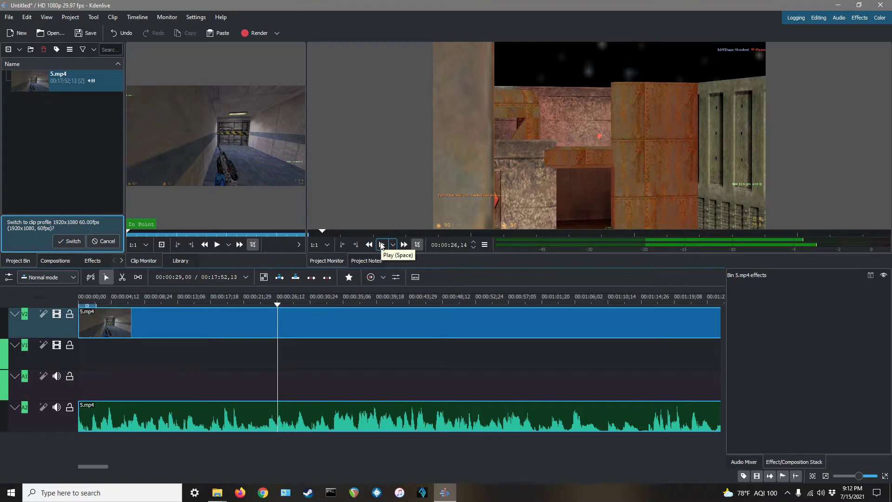
{"action": "left_click", "coordinate": [381, 245]}
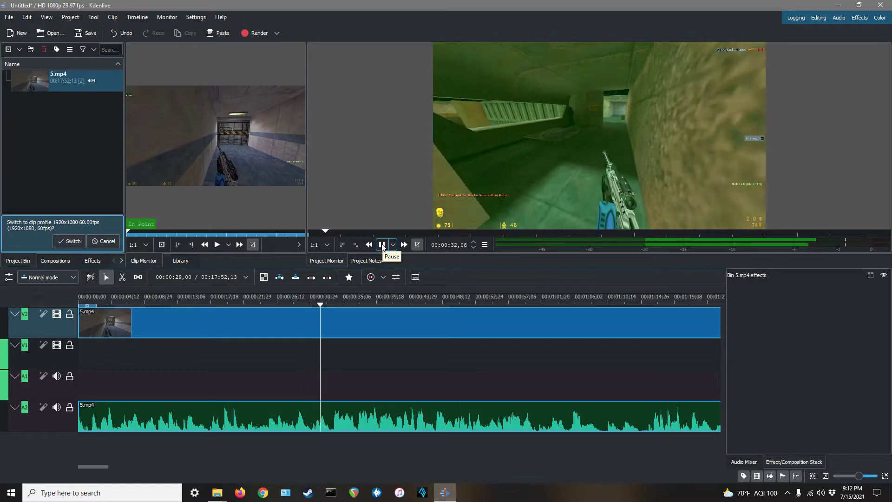
{"action": "left_click", "coordinate": [381, 244]}
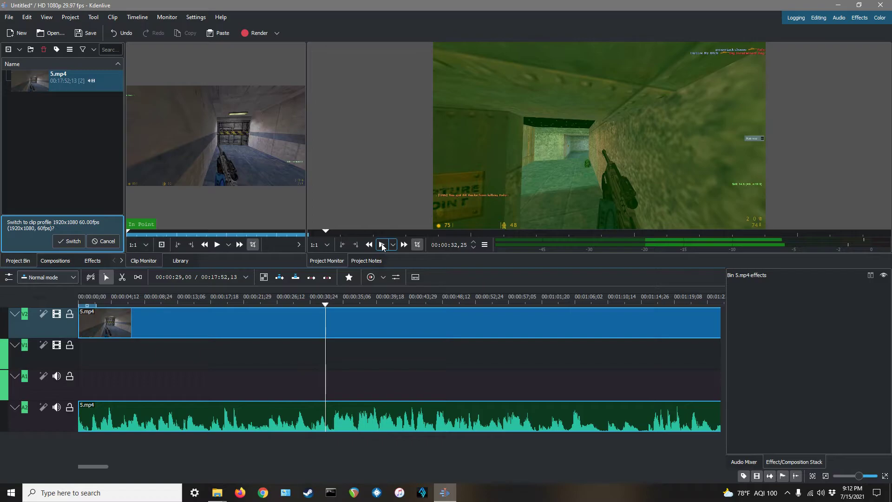
Bring the 5.txt notes on screen and add "- insert "PULL" audio/video clip" after the :27 timestamp
{"action": "left_click_drag", "start_coordinate": [891, 60], "coordinate": [473, 62]}
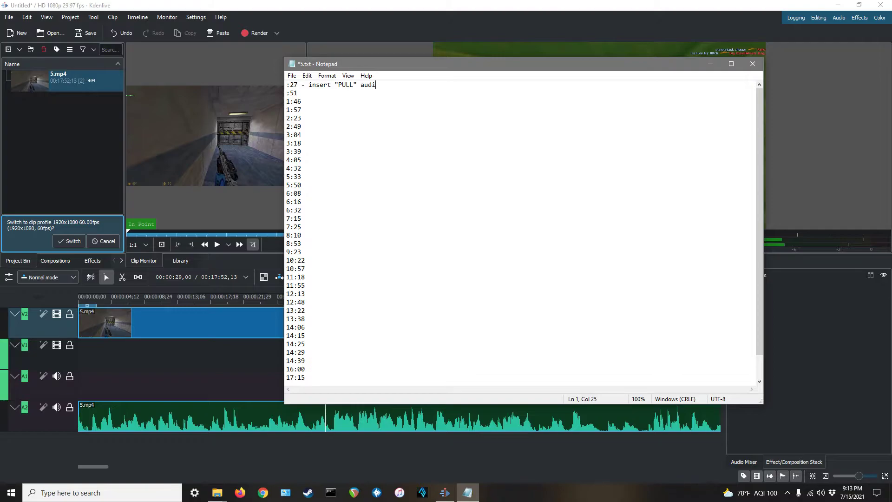
{"action": "type", "text": "lip"}
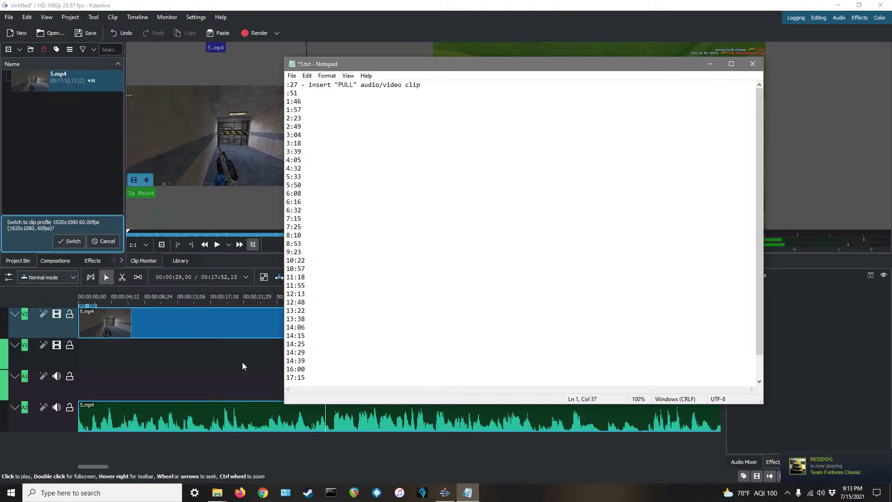
Switch to Chrome and open YouTube
{"action": "left_click", "coordinate": [241, 493]}
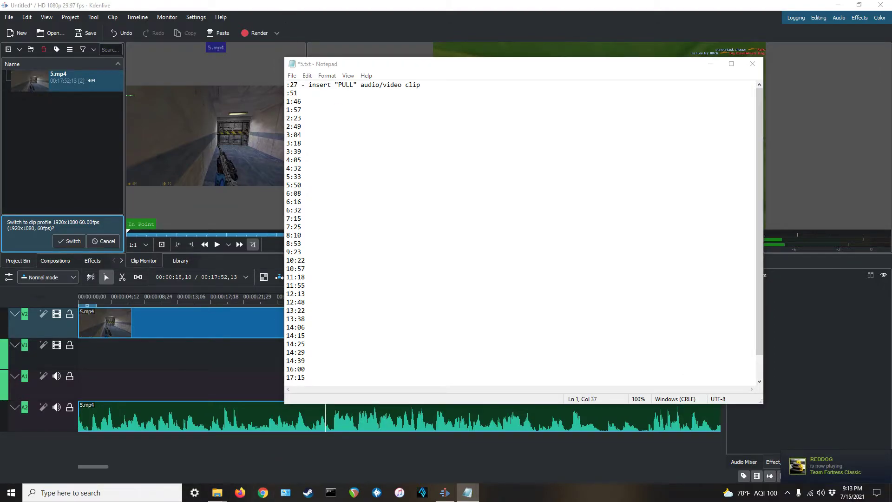
{"action": "left_click_drag", "start_coordinate": [891, 66], "coordinate": [503, 57]}
{"action": "double_click", "coordinate": [502, 56]}
{"action": "left_click", "coordinate": [500, 33]}
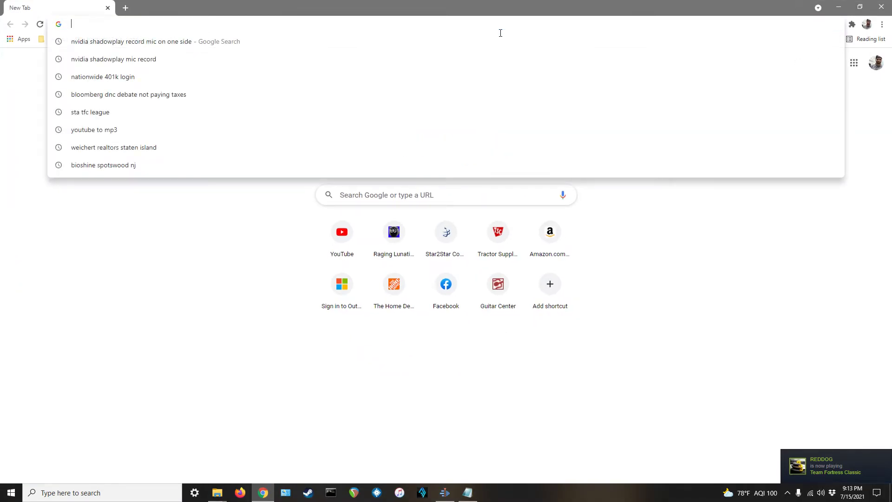
{"action": "type", "text": "youtube"}
{"action": "key", "text": "Return"}
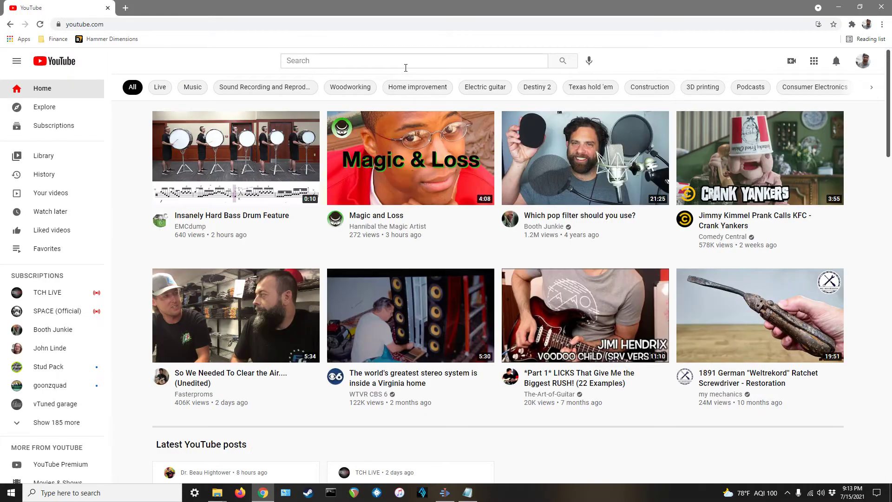
Search YouTube for "shotgun PULL" and look through the results for a suitable clip
{"action": "left_click", "coordinate": [405, 68]}
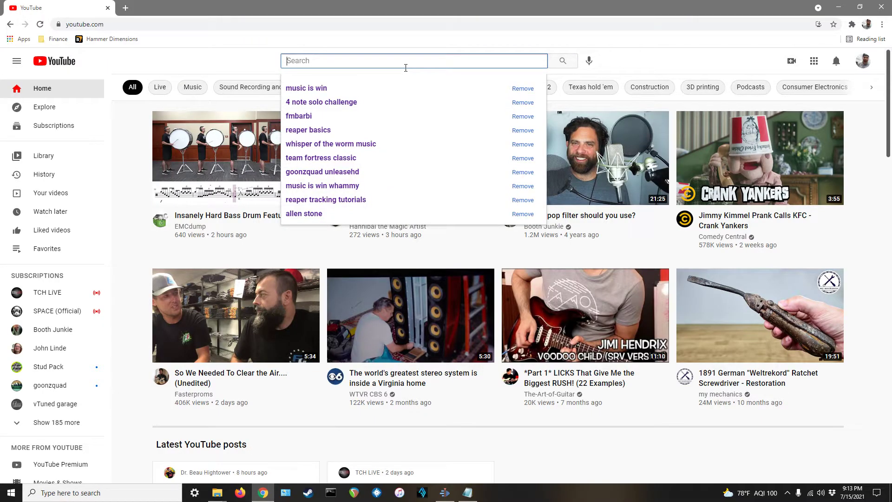
{"action": "type", "text": "shotgun PULL"}
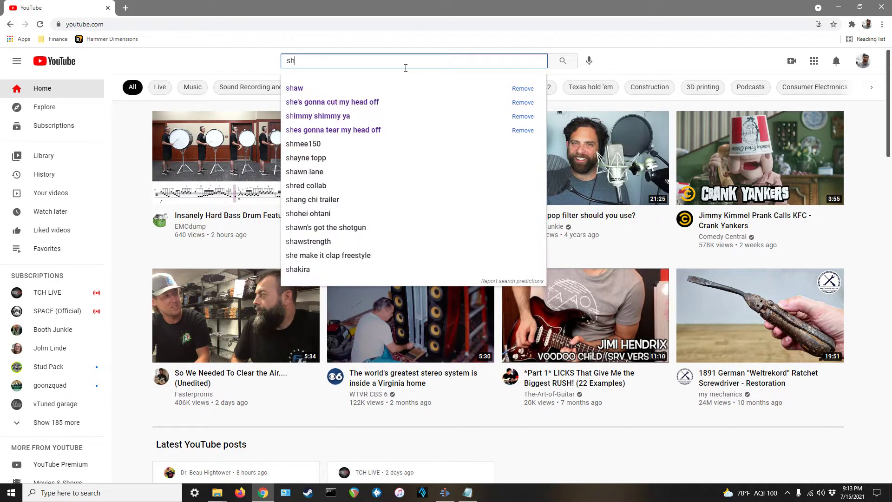
{"action": "key", "text": "Return"}
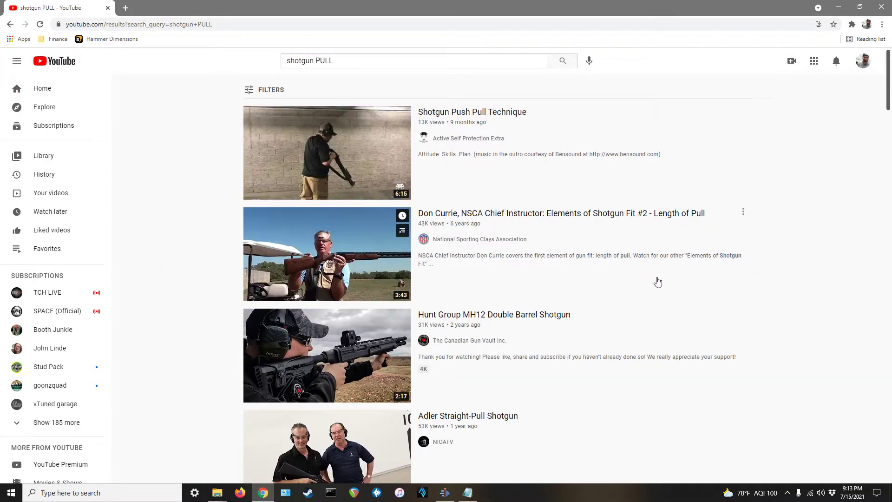
{"action": "scroll", "coordinate": [704, 330], "scroll_direction": "down", "scroll_amount": 4}
{"action": "scroll", "coordinate": [706, 331], "scroll_direction": "down", "scroll_amount": 5}
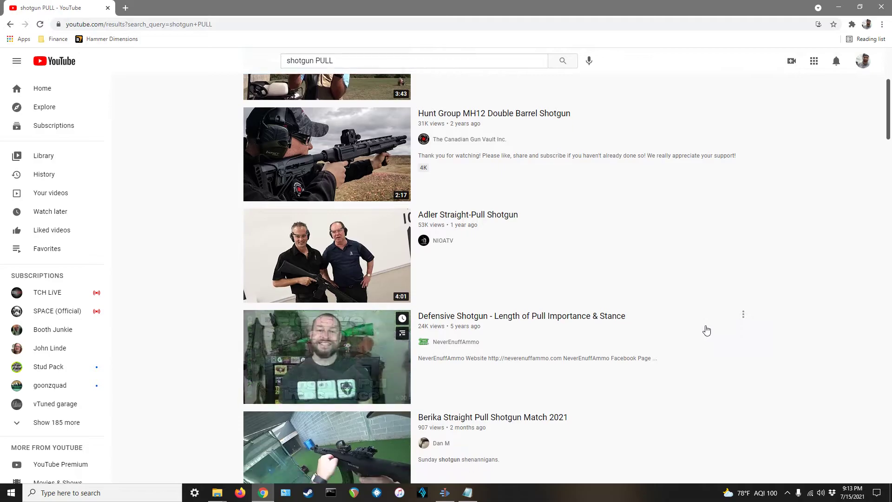
{"action": "scroll", "coordinate": [711, 328], "scroll_direction": "down", "scroll_amount": 2}
{"action": "scroll", "coordinate": [699, 329], "scroll_direction": "up", "scroll_amount": 13}
Search YouTube for "shotgunner calling pull"
{"action": "left_click", "coordinate": [390, 67]}
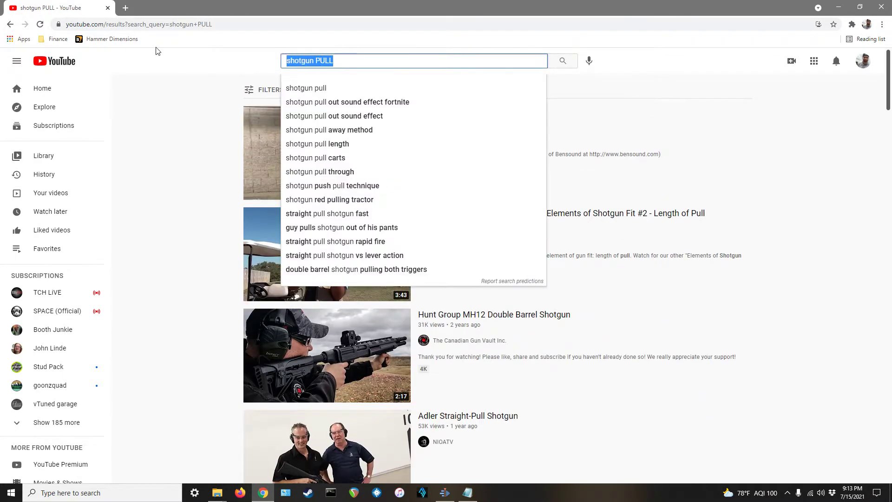
{"action": "type", "text": "shotgunner call"}
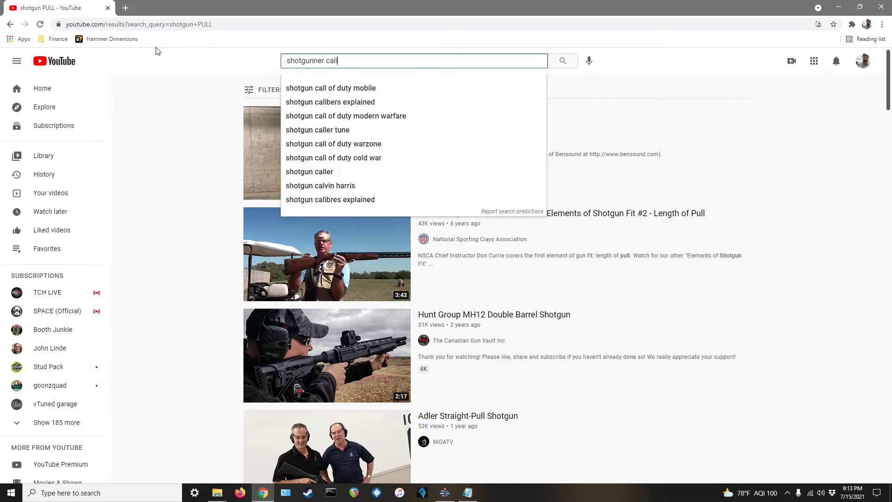
{"action": "type", "text": "ing pull"}
{"action": "key", "text": "Return"}
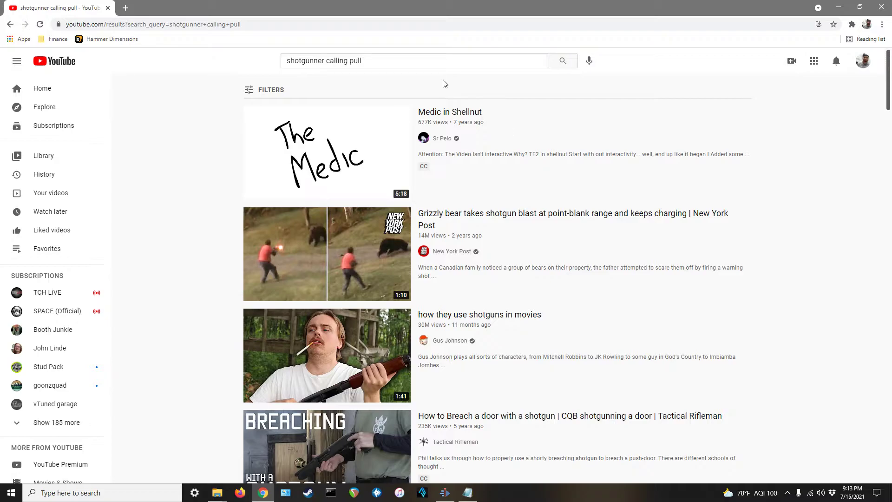
Search YouTube for "skeet shooting pull"
{"action": "left_click", "coordinate": [417, 64]}
{"action": "type", "text": "skeet shooting pull"}
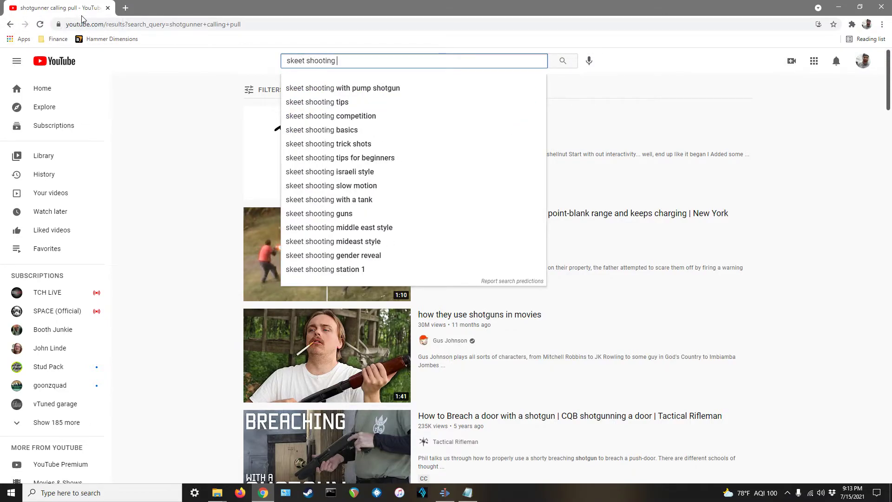
{"action": "key", "text": "Return"}
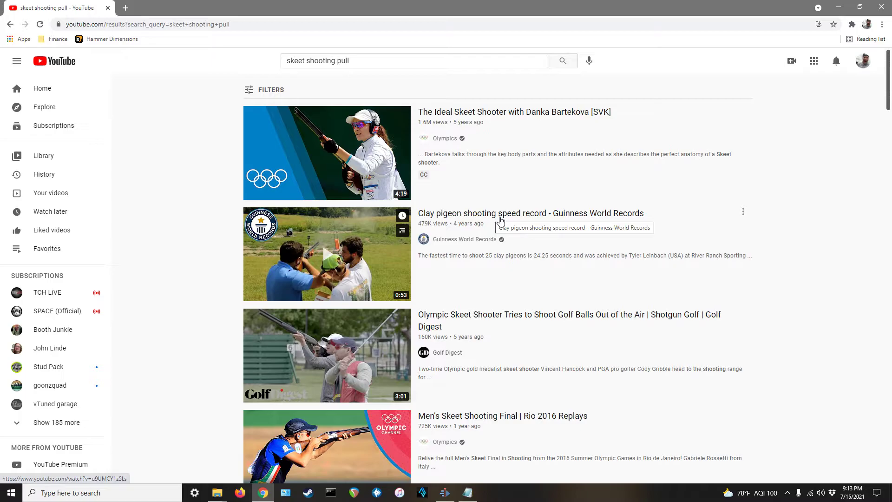
Refine the YouTube search to "skeet shooting pull audio" and open the video "Outdoor Journal - Skeet Shooting"
{"action": "left_click", "coordinate": [380, 68]}
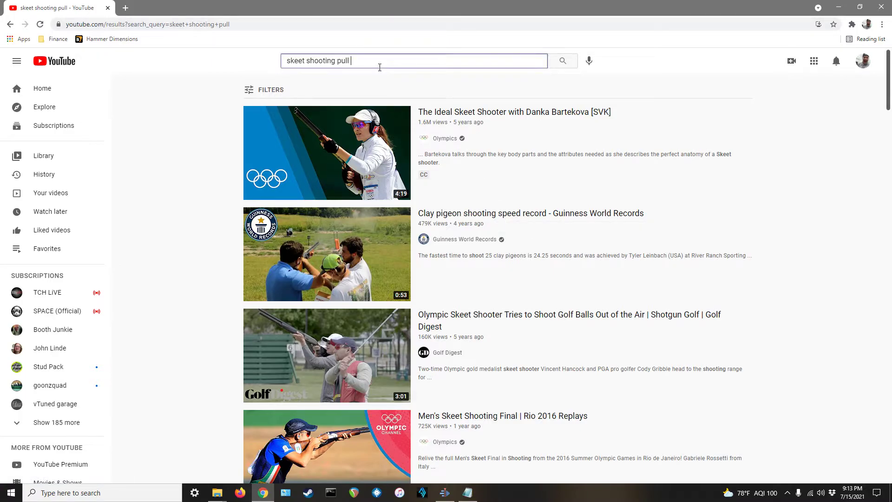
{"action": "type", "text": "audio"}
{"action": "key", "text": "Return"}
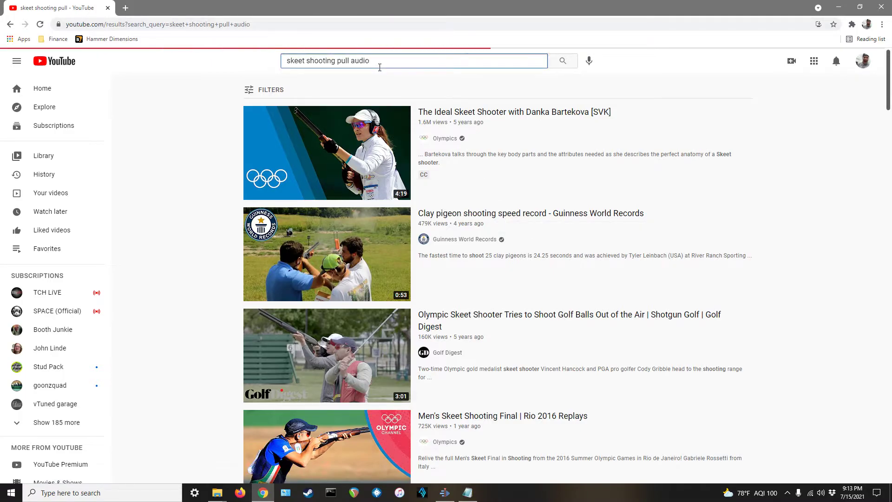
{"action": "scroll", "coordinate": [517, 238], "scroll_direction": "down", "scroll_amount": 8}
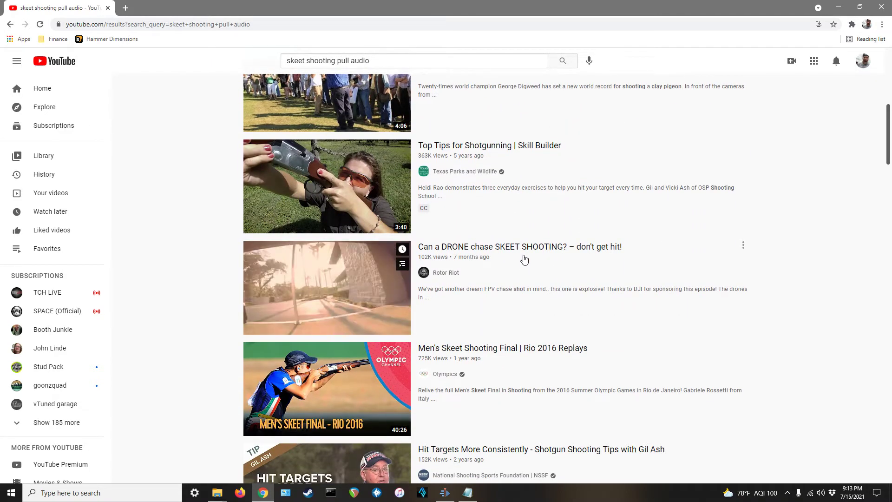
{"action": "scroll", "coordinate": [524, 259], "scroll_direction": "down", "scroll_amount": 3}
{"action": "scroll", "coordinate": [524, 259], "scroll_direction": "down", "scroll_amount": 2}
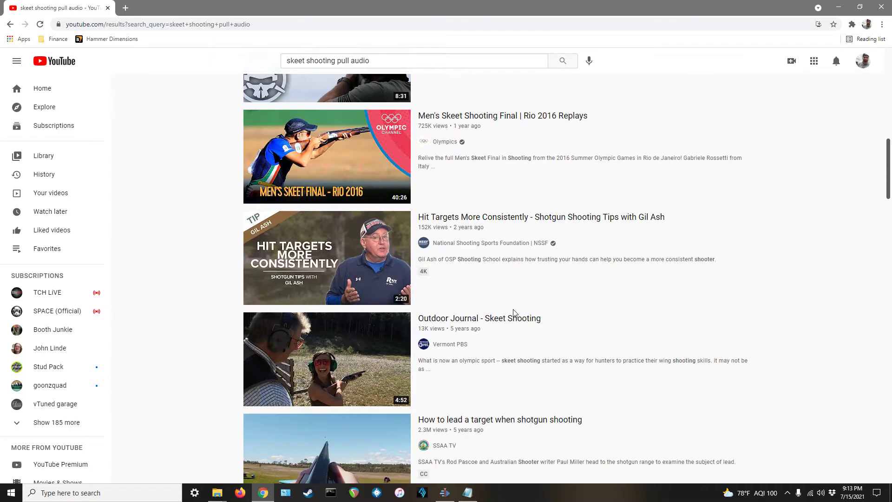
{"action": "left_click", "coordinate": [522, 318]}
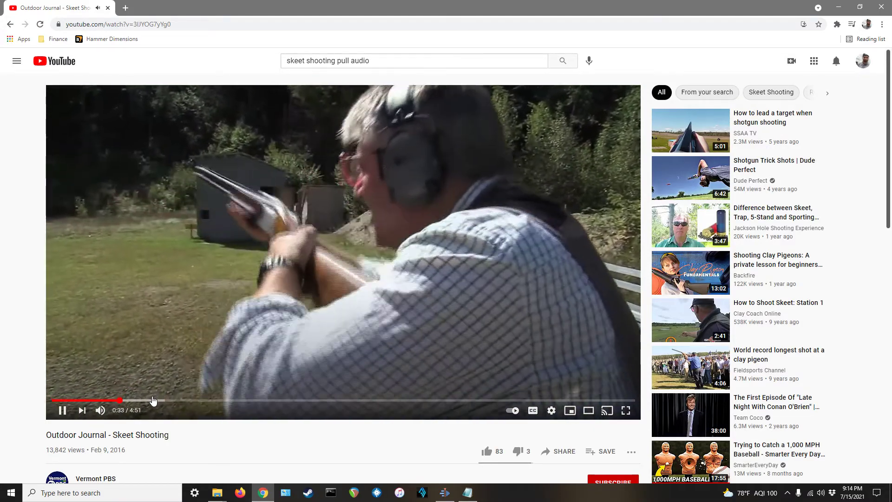
Skim "Outdoor Journal - Skeet Shooting" forward to 0:57 for a usable "PULL" call, pause it and close the browser
{"action": "left_click", "coordinate": [152, 400]}
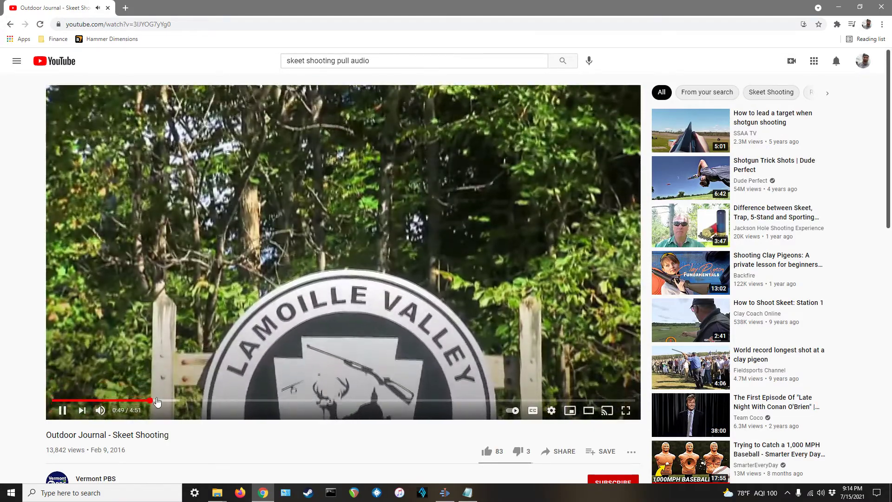
{"action": "left_click", "coordinate": [167, 400]}
{"action": "left_click", "coordinate": [366, 192]}
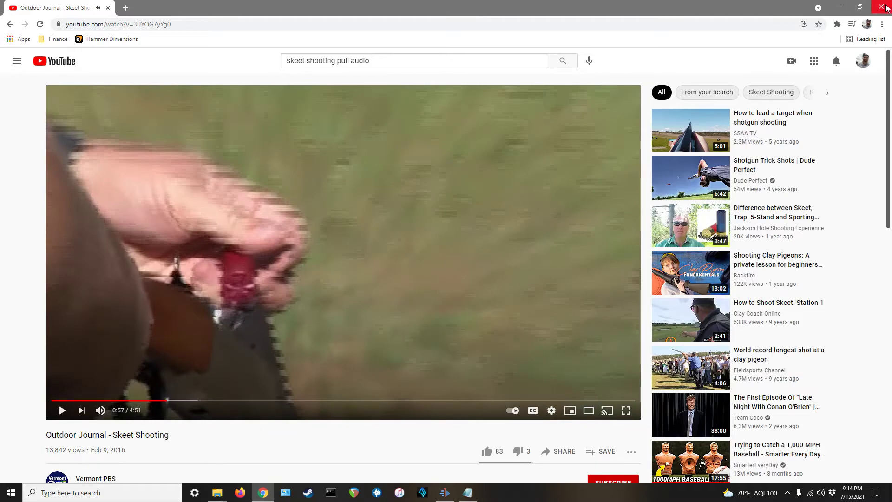
{"action": "left_click", "coordinate": [886, 8]}
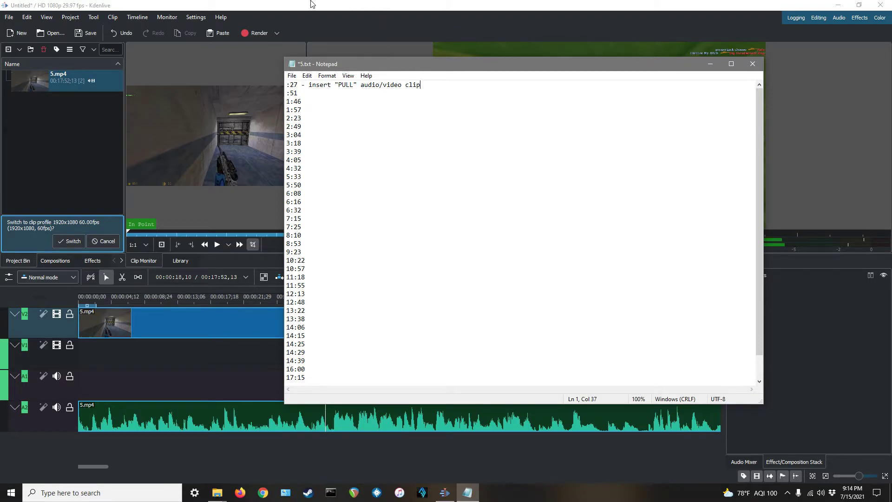
Preview the footage around the :27 timestamp in Kdenlive and cut 5.mp4 at 00:00:26,14
{"action": "left_click", "coordinate": [252, 358]}
{"action": "left_click", "coordinate": [311, 314]}
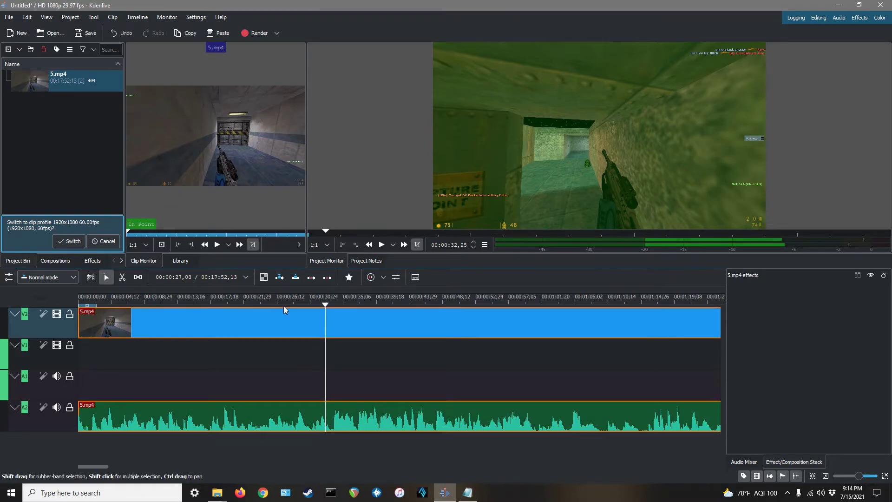
{"action": "left_click_drag", "start_coordinate": [325, 301], "coordinate": [301, 303]}
{"action": "left_click", "coordinate": [381, 245]}
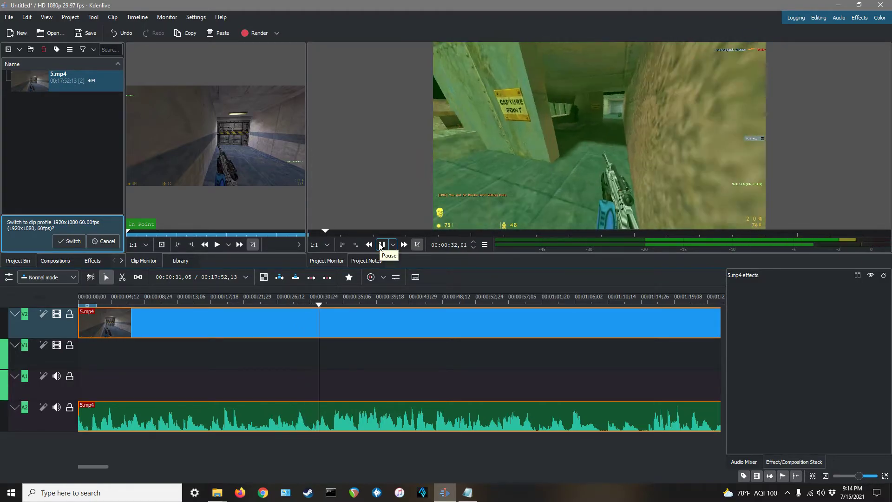
{"action": "left_click", "coordinate": [381, 245]}
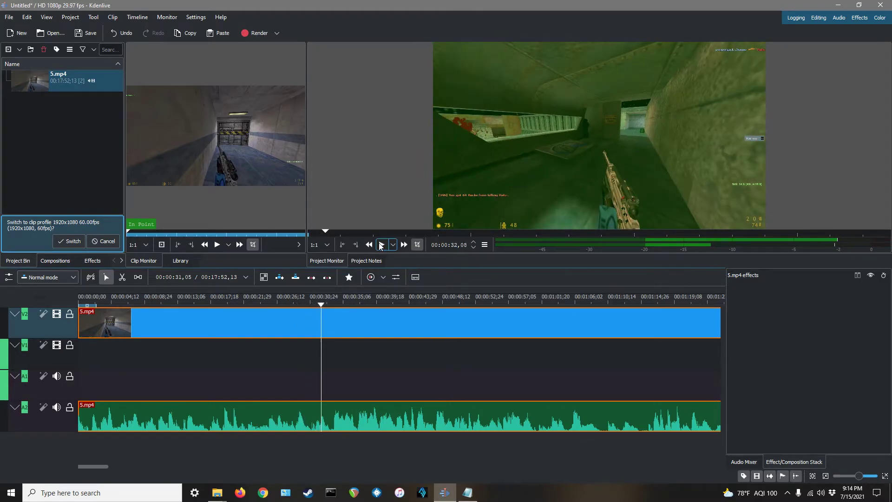
{"action": "left_click_drag", "start_coordinate": [322, 305], "coordinate": [277, 303]}
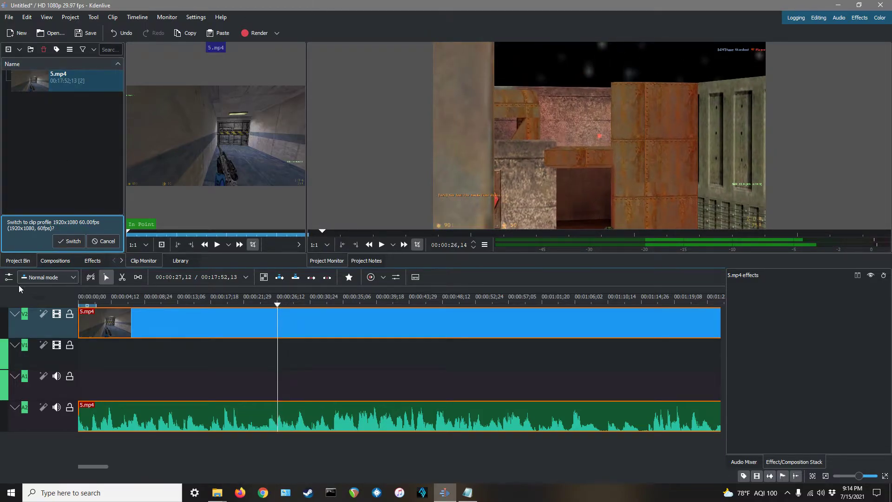
{"action": "left_click", "coordinate": [122, 279]}
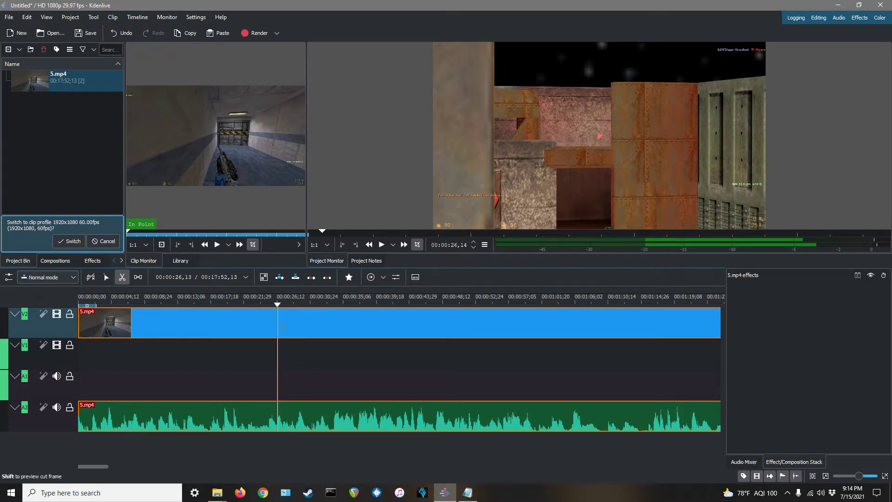
{"action": "left_click", "coordinate": [278, 327]}
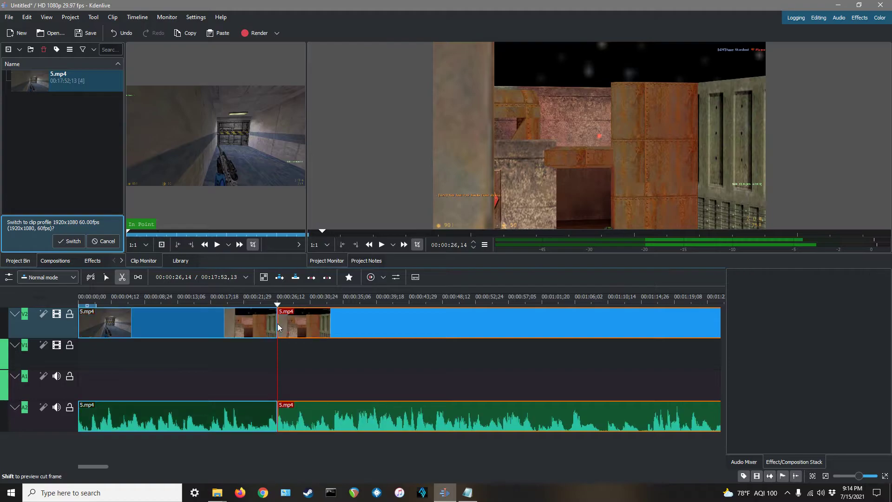
Delete the 5.mp4 segment before the 00:00:26,14 cut, video and audio together
{"action": "left_click", "coordinate": [106, 277]}
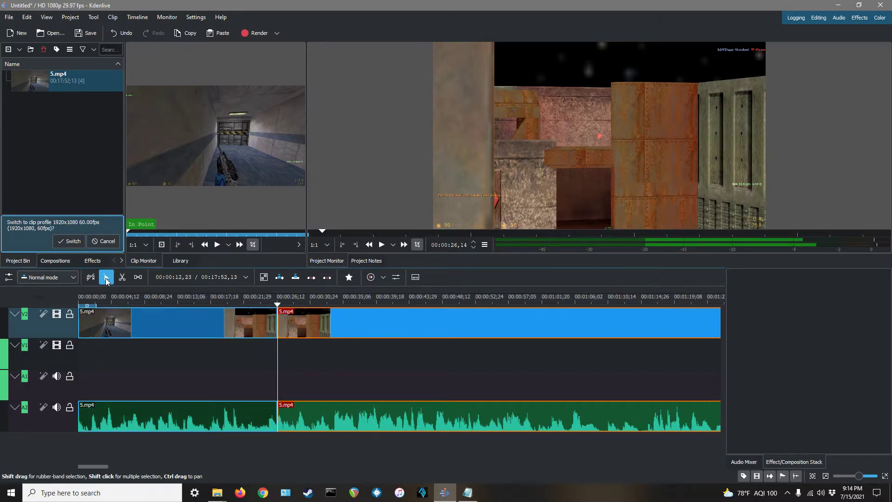
{"action": "left_click", "coordinate": [167, 328]}
{"action": "right_click", "coordinate": [192, 331]}
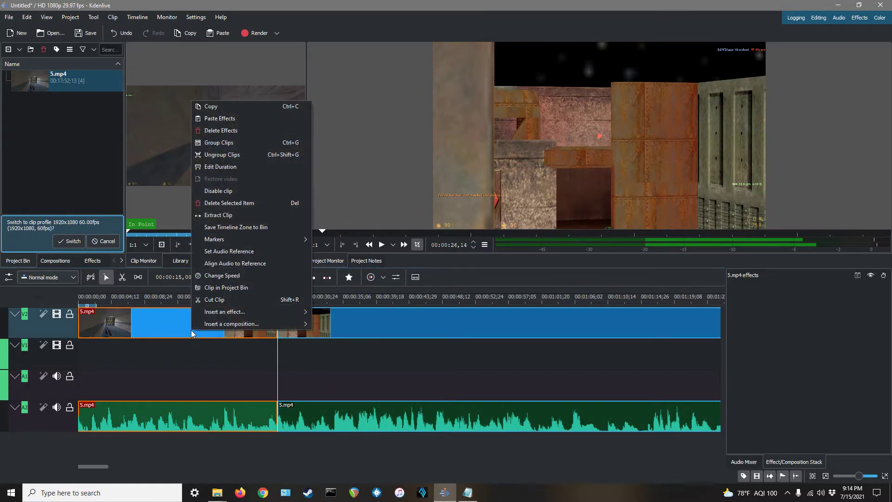
{"action": "left_click", "coordinate": [277, 202]}
Check the timestamp notes in 5.txt and briefly preview the source clip 5.mp4 in the clip monitor
{"action": "left_click", "coordinate": [467, 492]}
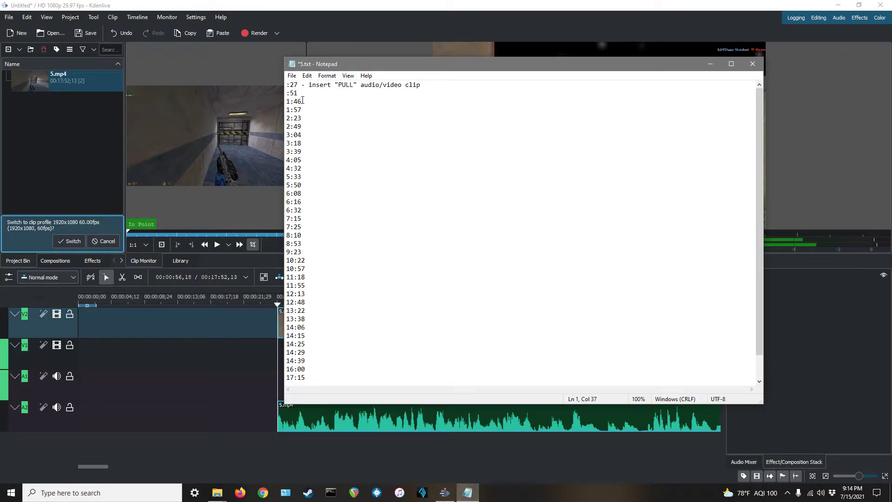
{"action": "left_click", "coordinate": [258, 211]}
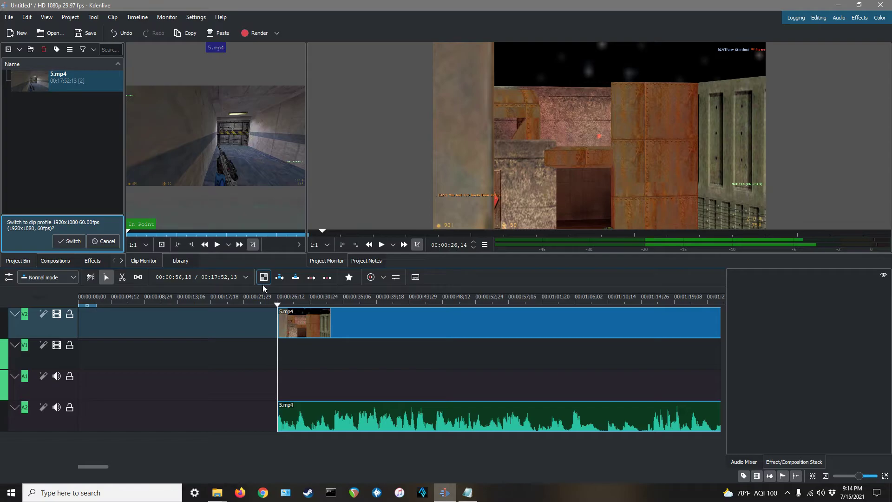
{"action": "left_click", "coordinate": [217, 246]}
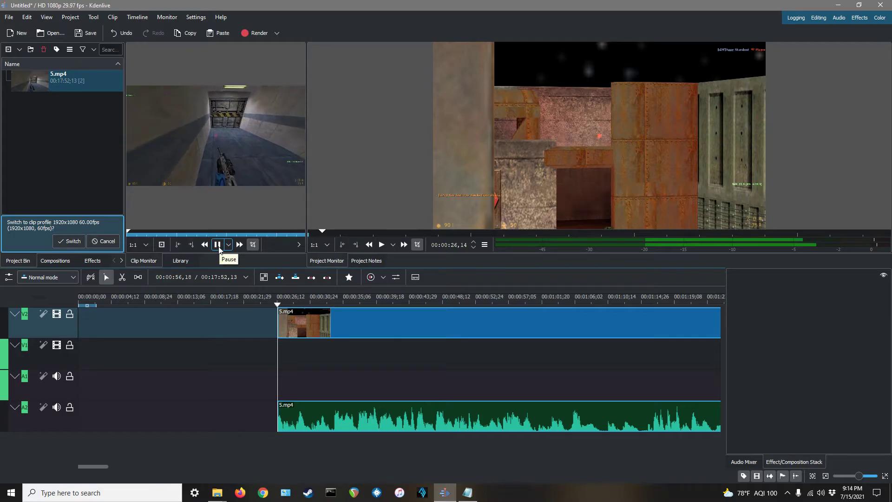
{"action": "left_click", "coordinate": [217, 245]}
Play the timeline through the first highlight and cut 5.mp4 at its end, at 00:00:32,21
{"action": "left_click", "coordinate": [358, 322]}
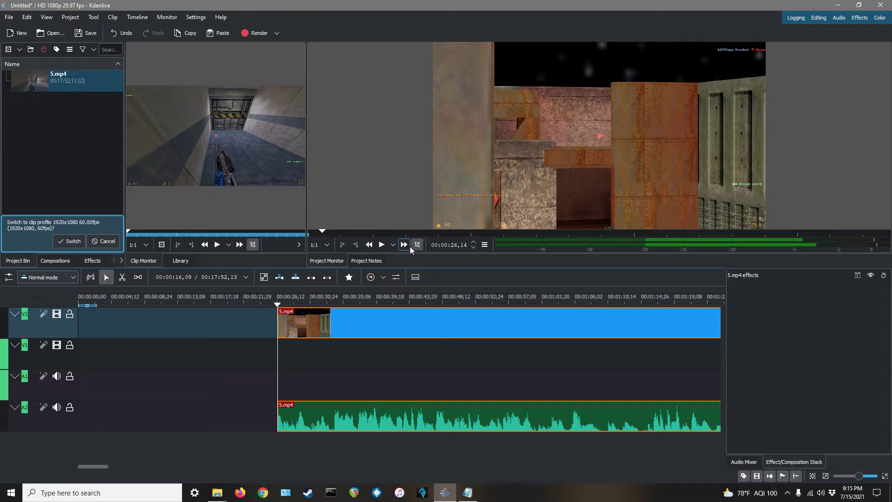
{"action": "left_click", "coordinate": [381, 245]}
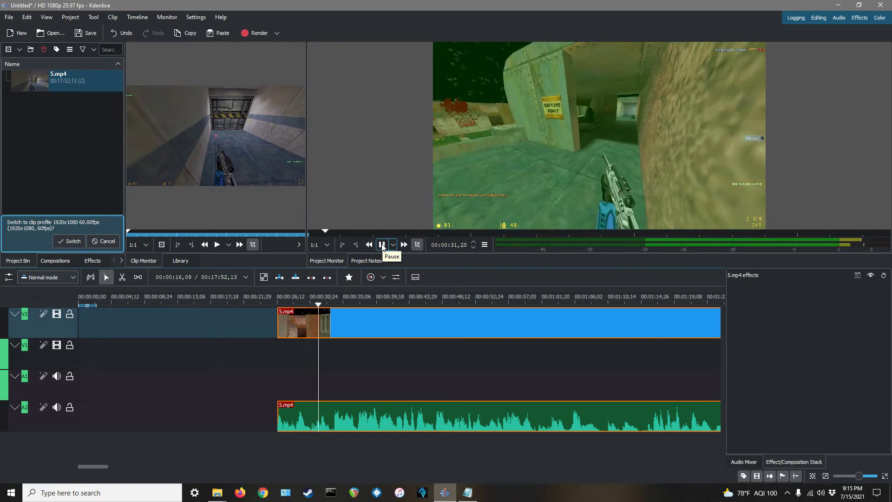
{"action": "left_click", "coordinate": [382, 244]}
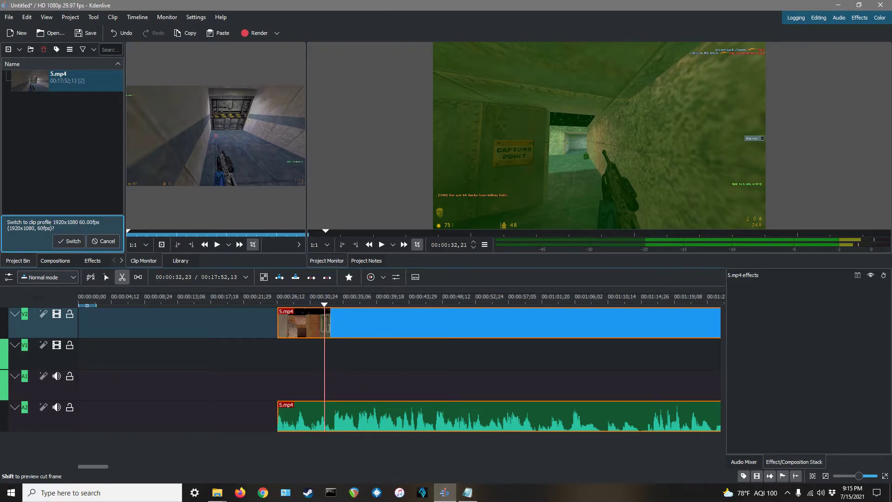
{"action": "left_click", "coordinate": [325, 323]}
{"action": "left_click", "coordinate": [107, 277]}
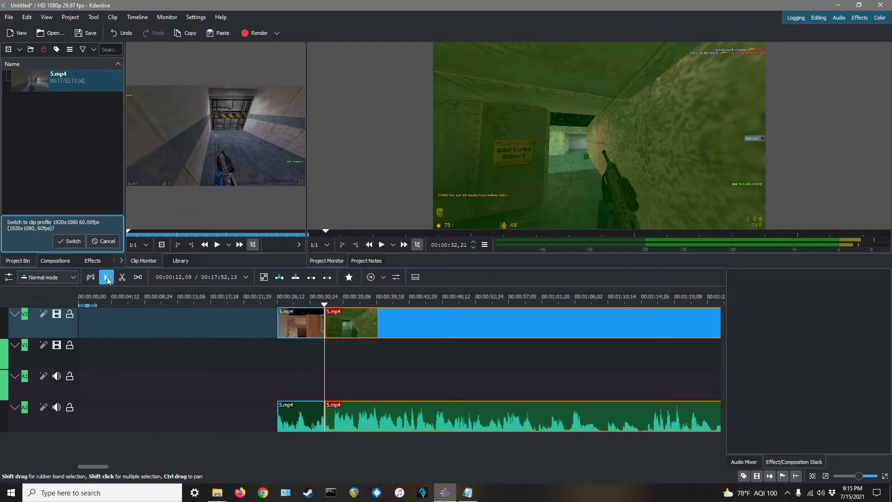
Find the start of the highlight noted at :51 and cut 5.mp4 at 00:00:52,28
{"action": "left_click", "coordinate": [470, 495]}
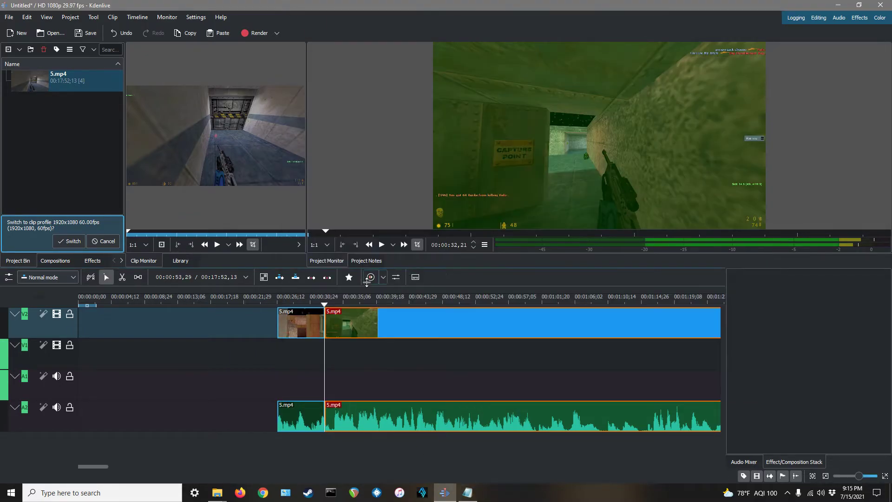
{"action": "left_click", "coordinate": [447, 306]}
{"action": "left_click_drag", "start_coordinate": [447, 304], "coordinate": [464, 304]}
{"action": "left_click", "coordinate": [381, 245]}
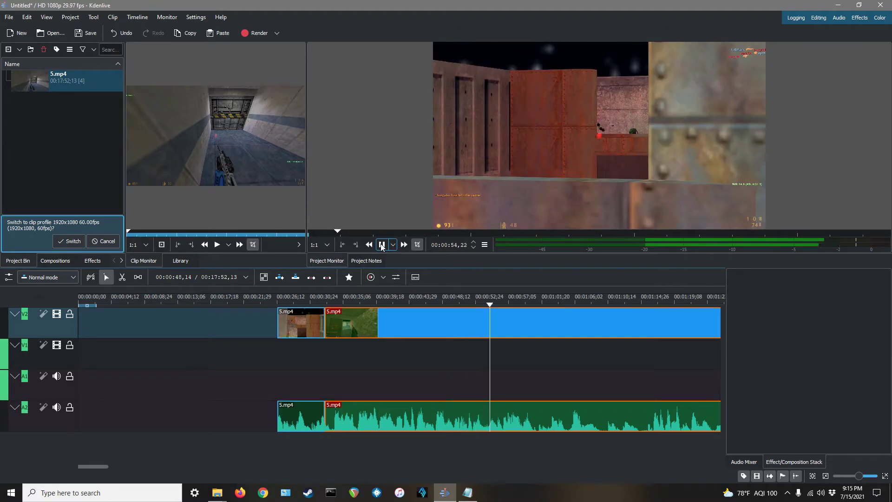
{"action": "left_click", "coordinate": [382, 245]}
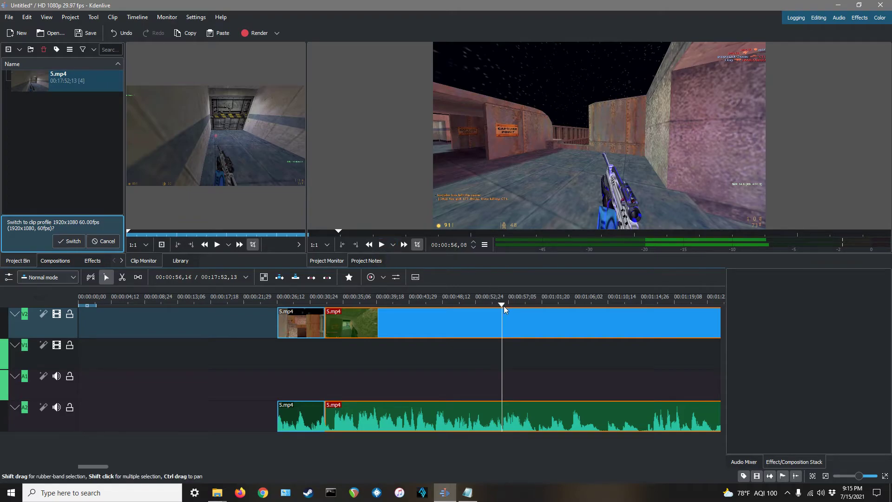
{"action": "left_click_drag", "start_coordinate": [501, 306], "coordinate": [477, 305]}
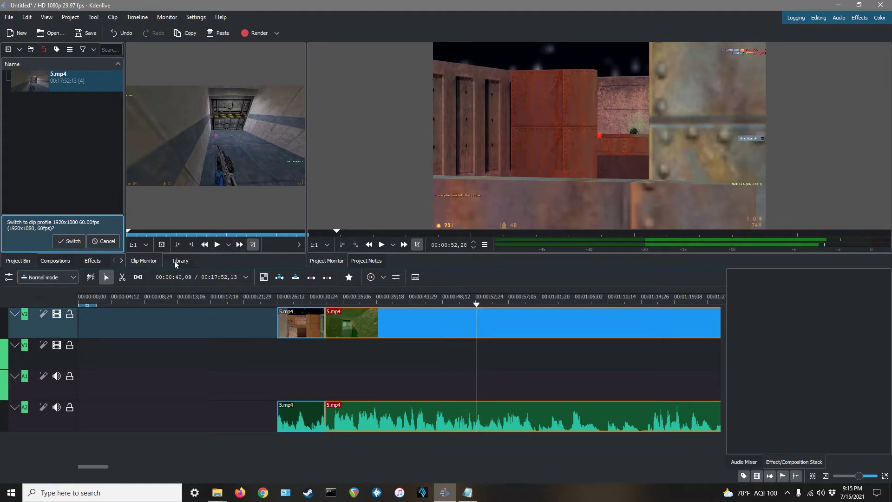
{"action": "left_click", "coordinate": [122, 278]}
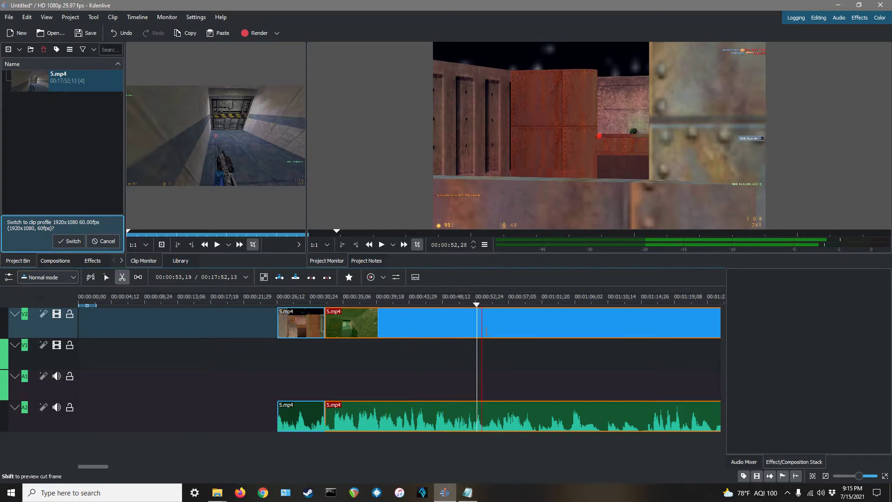
{"action": "left_click", "coordinate": [477, 341]}
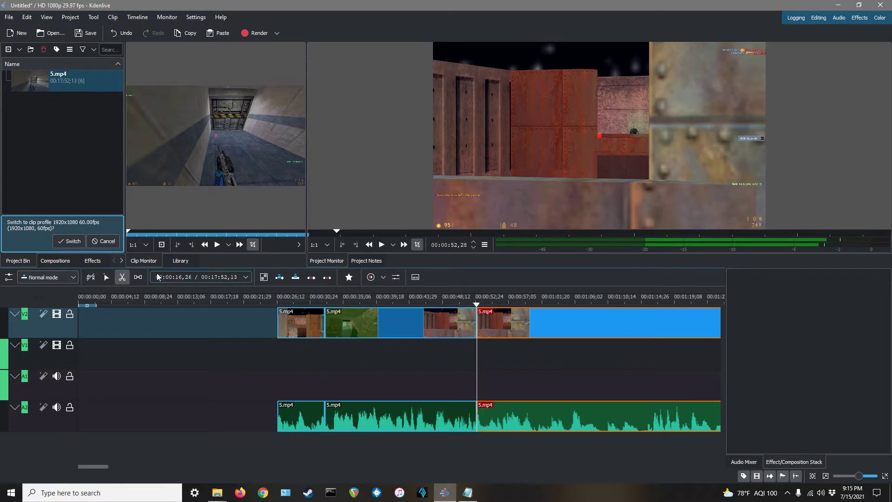
Delete the unwanted 5.mp4 segment between the 00:00:32,21 and 00:00:52,28 cuts
{"action": "left_click", "coordinate": [106, 278]}
{"action": "left_click", "coordinate": [412, 328]}
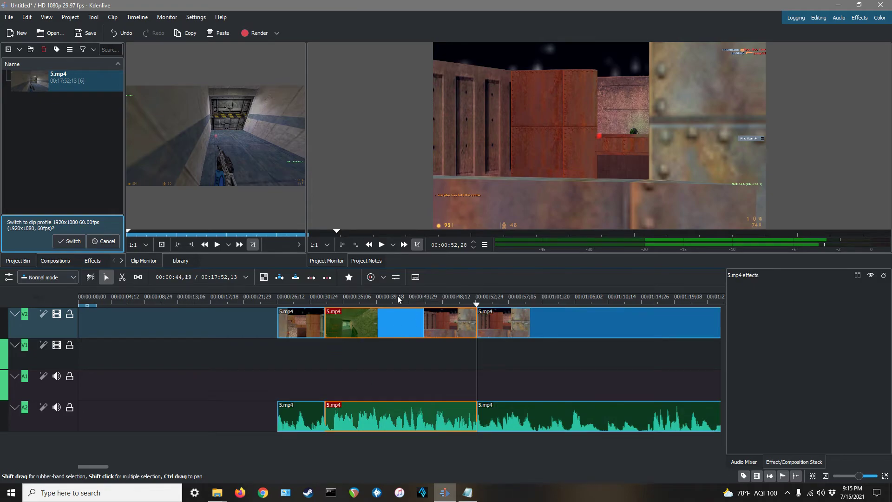
{"action": "right_click", "coordinate": [400, 324]}
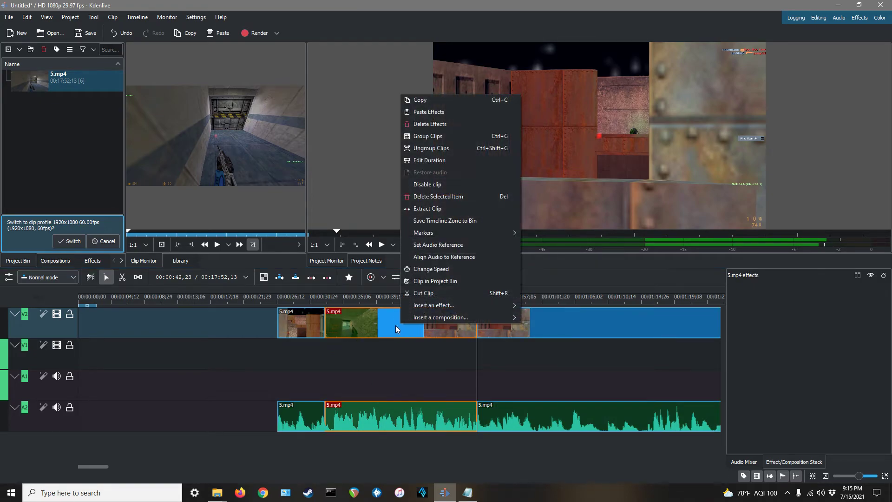
{"action": "left_click", "coordinate": [444, 197]}
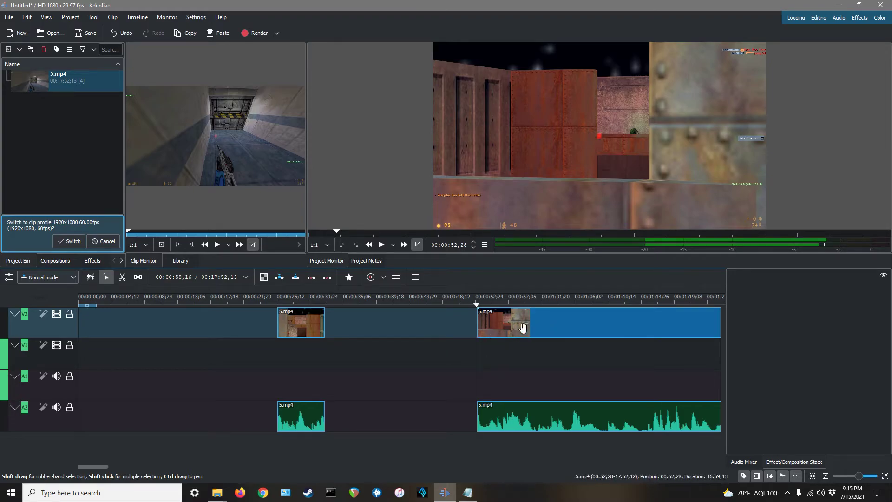
Try closing the gap by moving the long remaining segment against the first highlight, check the timestamp notes, and undo the move
{"action": "left_click", "coordinate": [552, 328]}
{"action": "left_click_drag", "start_coordinate": [552, 328], "coordinate": [398, 328]}
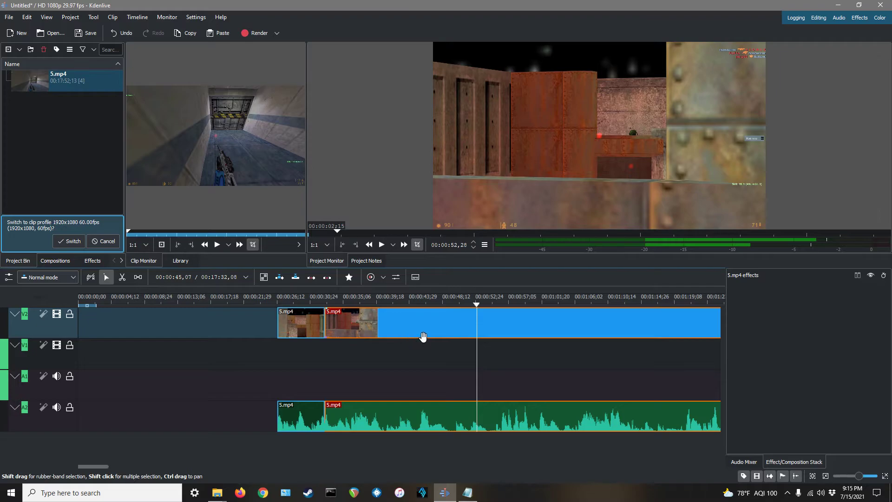
{"action": "left_click", "coordinate": [468, 492]}
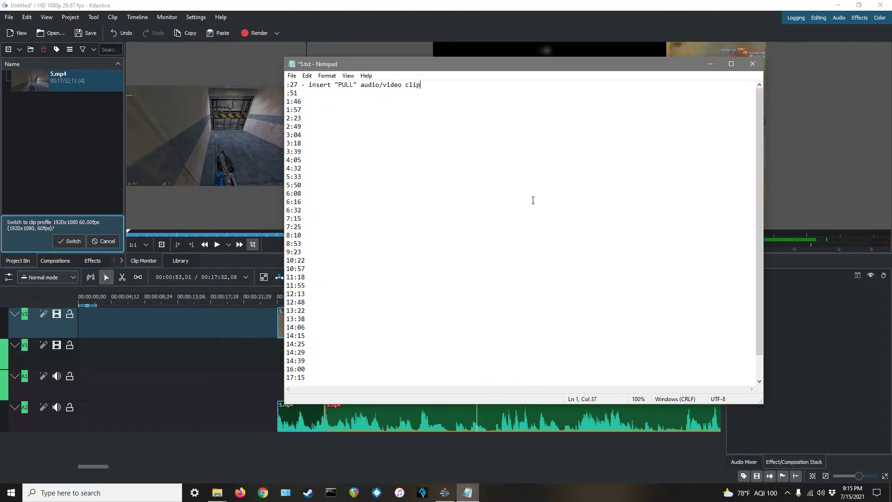
{"action": "left_click", "coordinate": [438, 2]}
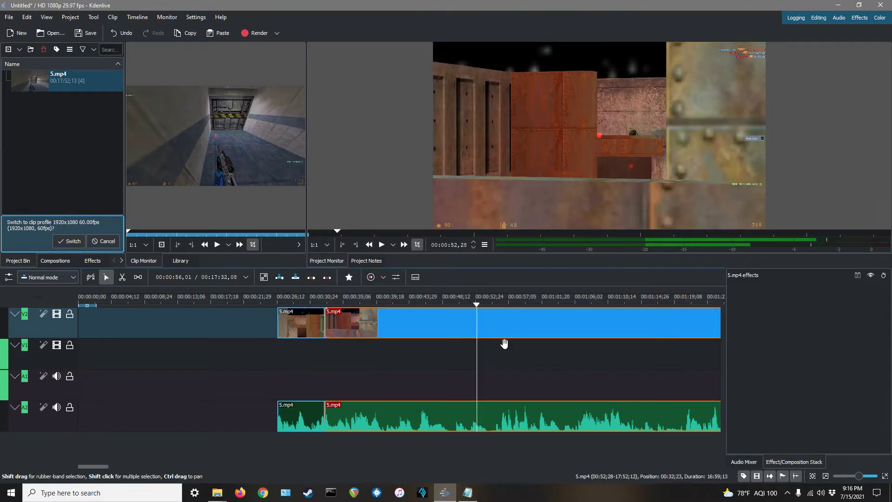
{"action": "key", "text": "ctrl+z"}
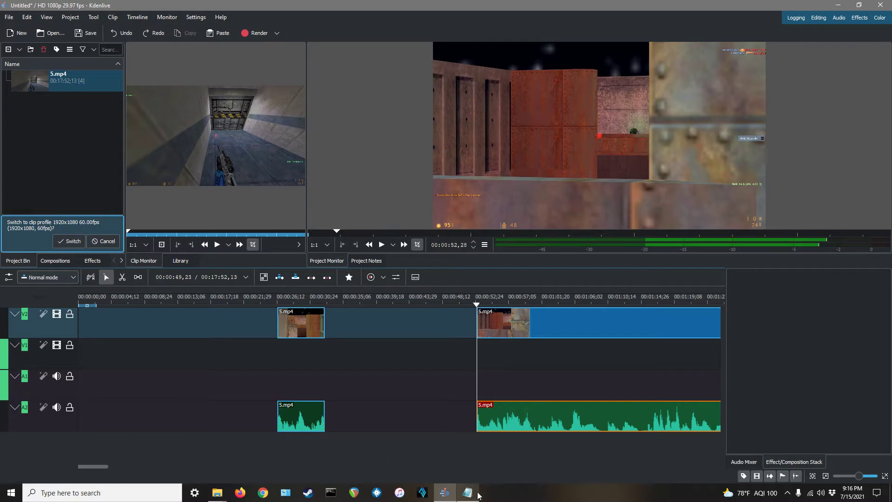
Play the timeline through the second highlight and cut 5.mp4 at its end, at 00:00:56,16
{"action": "left_click", "coordinate": [382, 245]}
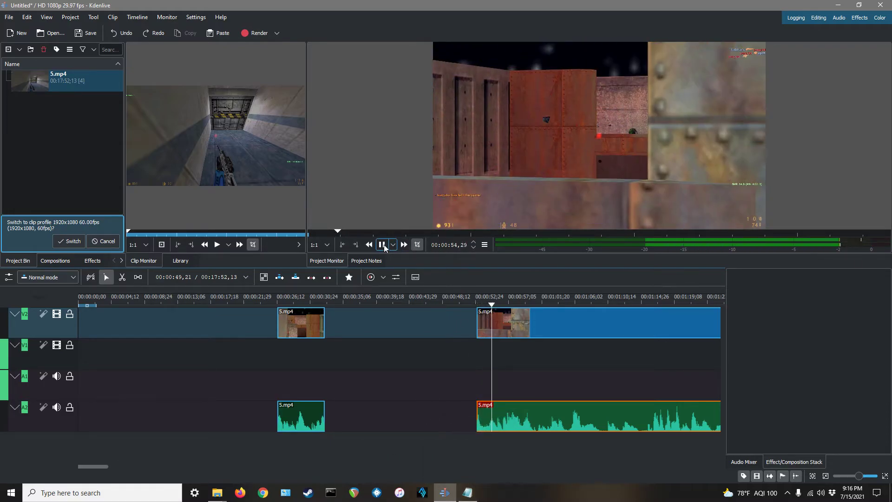
{"action": "left_click", "coordinate": [382, 245]}
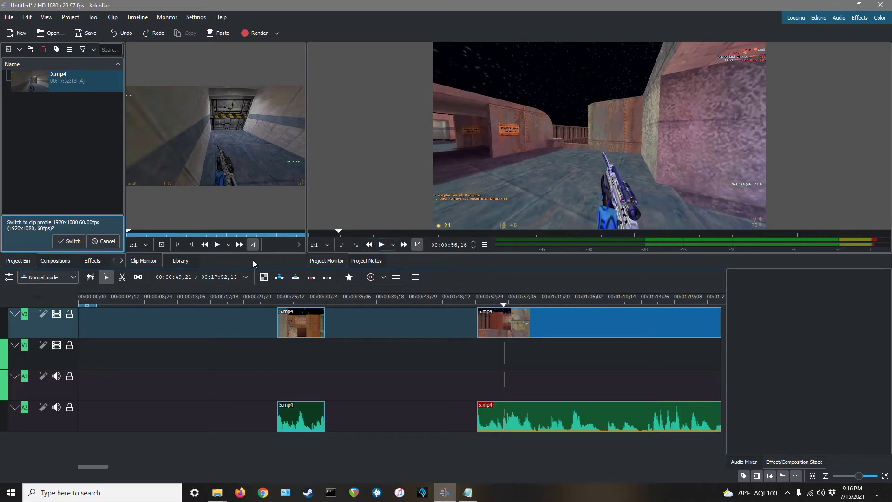
{"action": "left_click", "coordinate": [123, 278]}
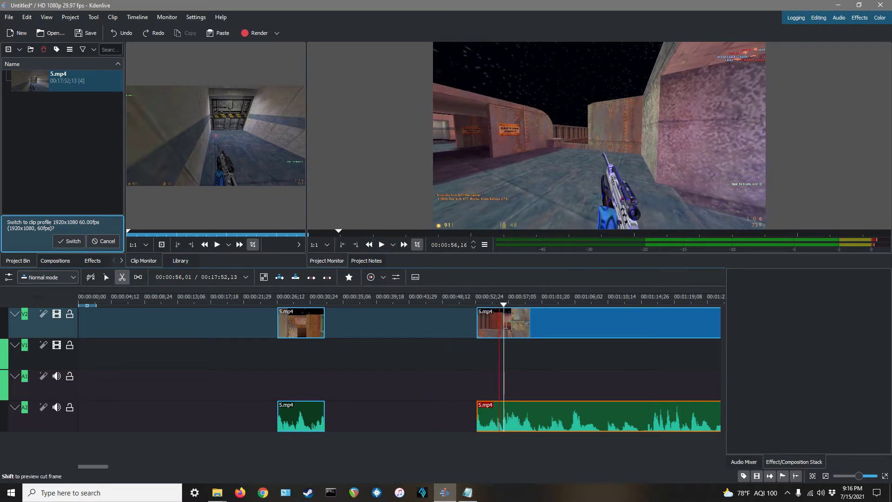
{"action": "left_click", "coordinate": [509, 326]}
{"action": "scroll", "coordinate": [442, 353], "scroll_direction": "right", "scroll_amount": 2}
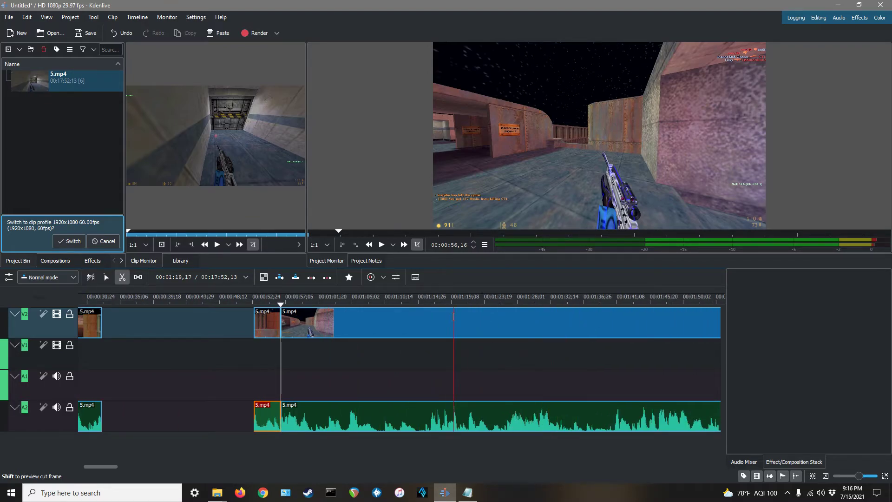
Return to the Selection tool and review the two kept 5.mp4 highlight segments by selecting each in turn
{"action": "left_click", "coordinate": [112, 279]}
{"action": "left_click", "coordinate": [408, 331]}
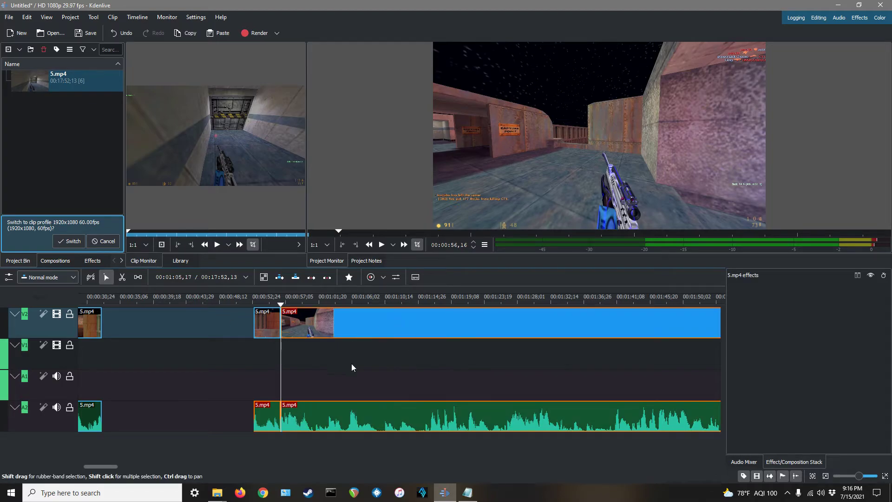
{"action": "scroll", "coordinate": [174, 344], "scroll_direction": "up", "scroll_amount": 5}
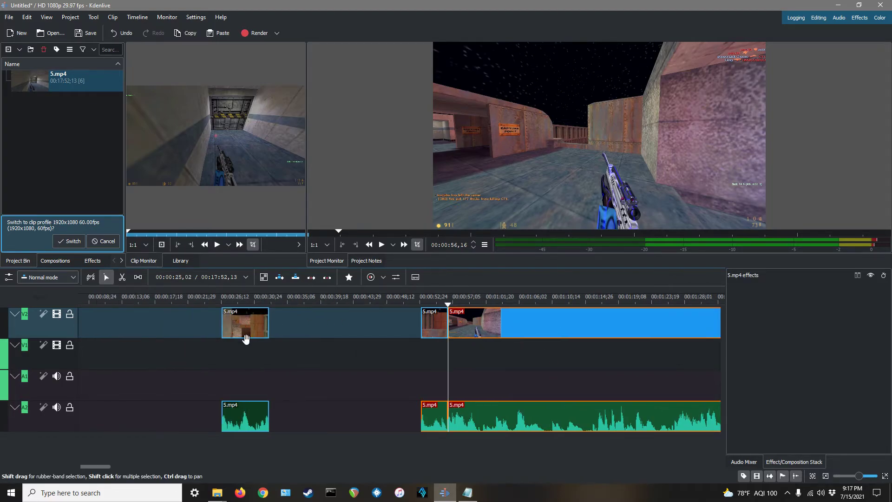
{"action": "left_click", "coordinate": [259, 331]}
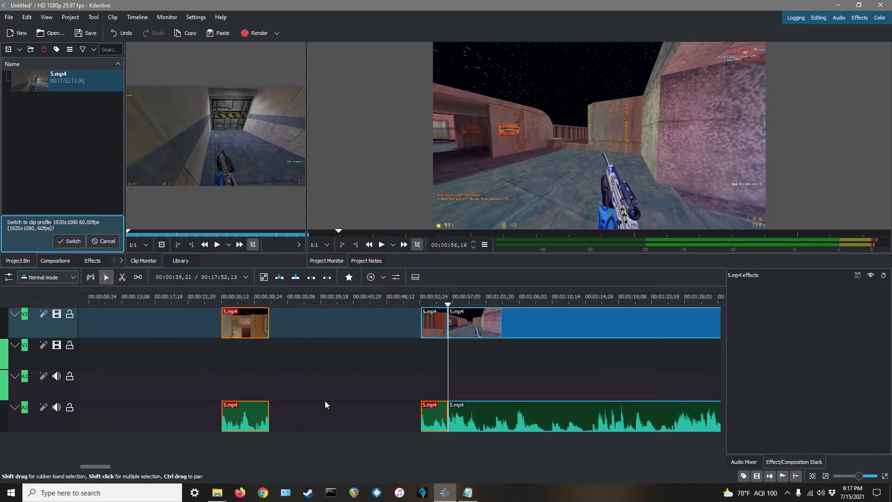
{"action": "left_click", "coordinate": [428, 331]}
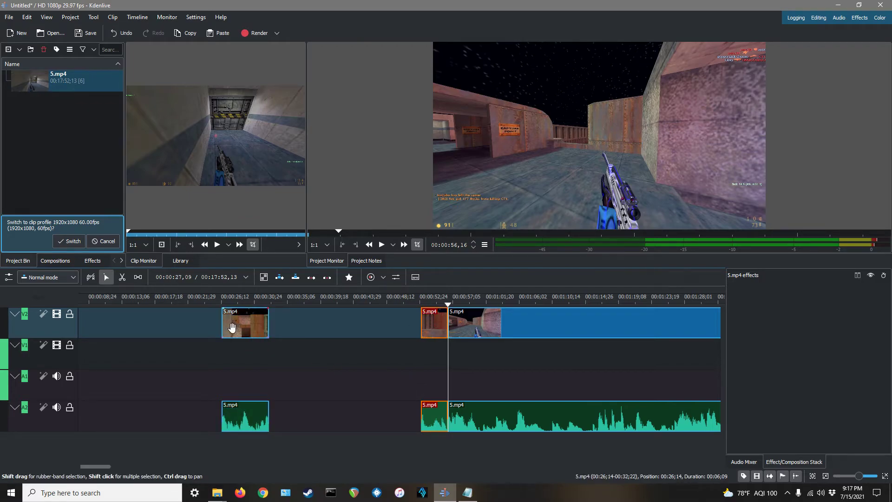
{"action": "left_click", "coordinate": [257, 321]}
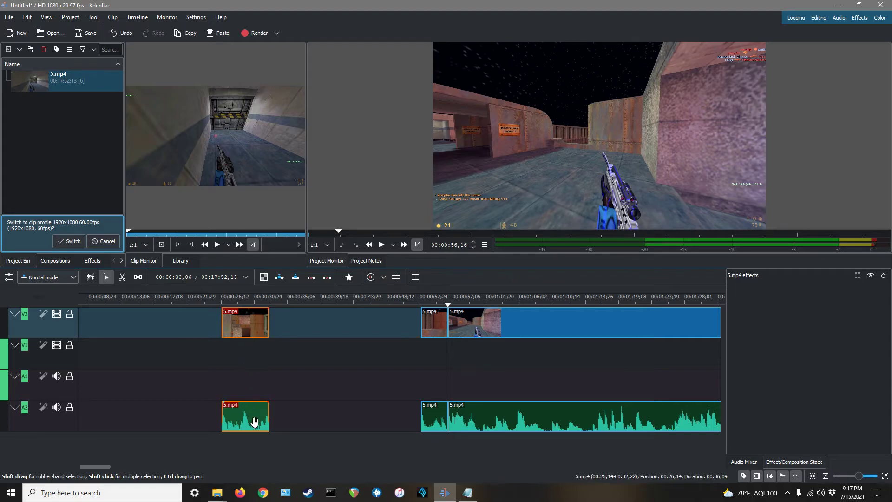
{"action": "left_click", "coordinate": [426, 330]}
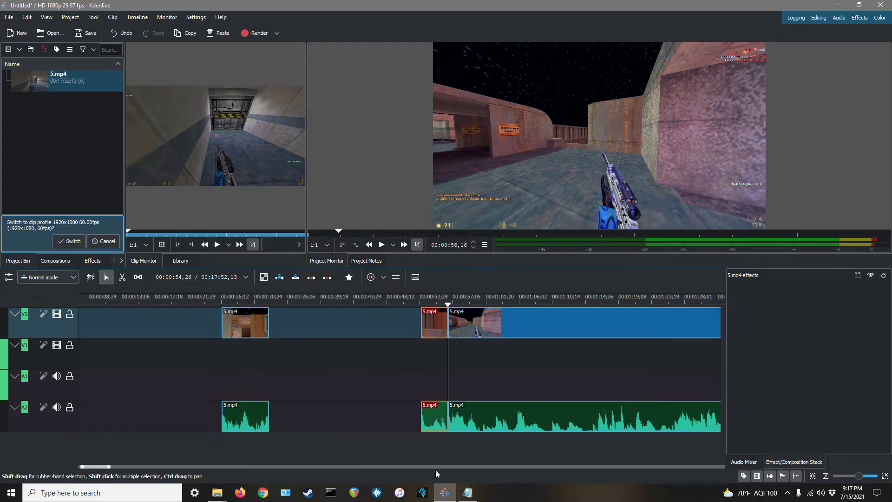
{"action": "left_click", "coordinate": [253, 331]}
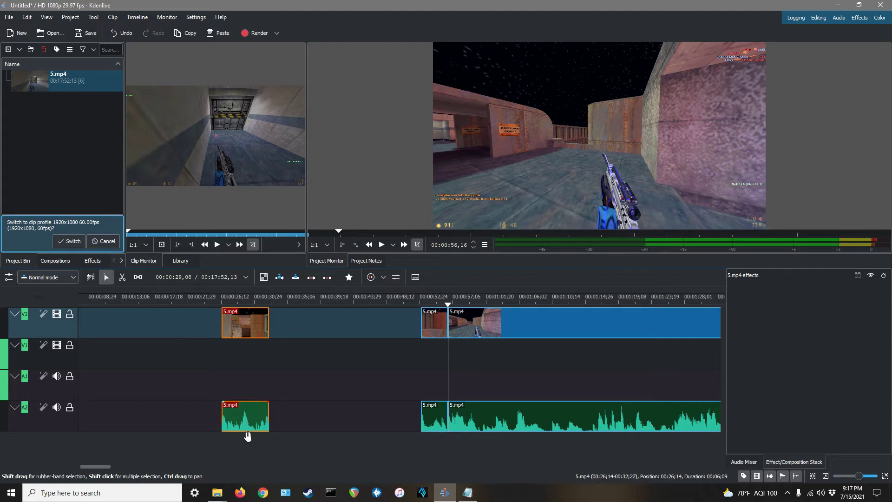
Add intro.mp4 from the Documents > Kdenlive > Intro folder to tracks V1 and A1, and undo its timeline placement
{"action": "mouse_move", "coordinate": [217, 492]}
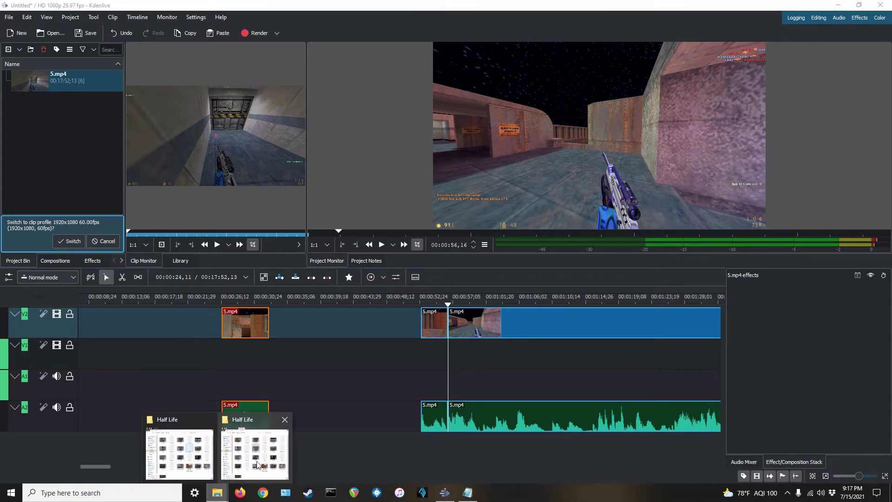
{"action": "left_click", "coordinate": [189, 453]}
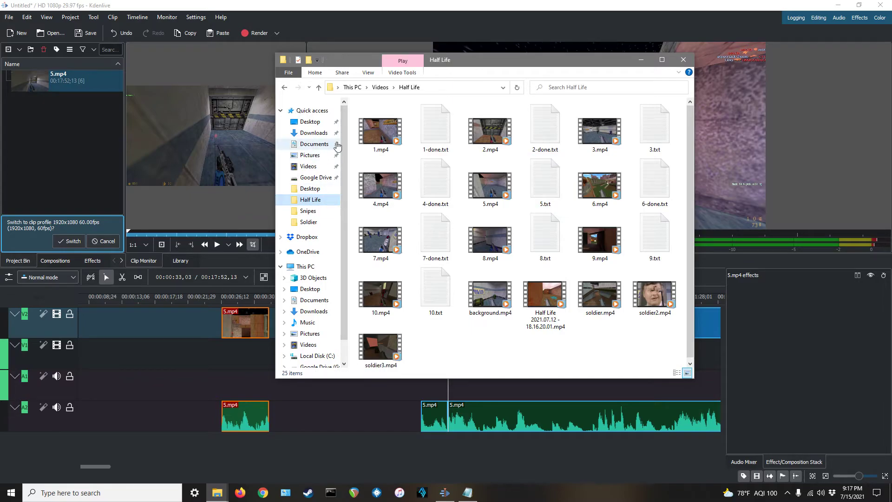
{"action": "left_click", "coordinate": [321, 145]}
{"action": "double_click", "coordinate": [390, 139]}
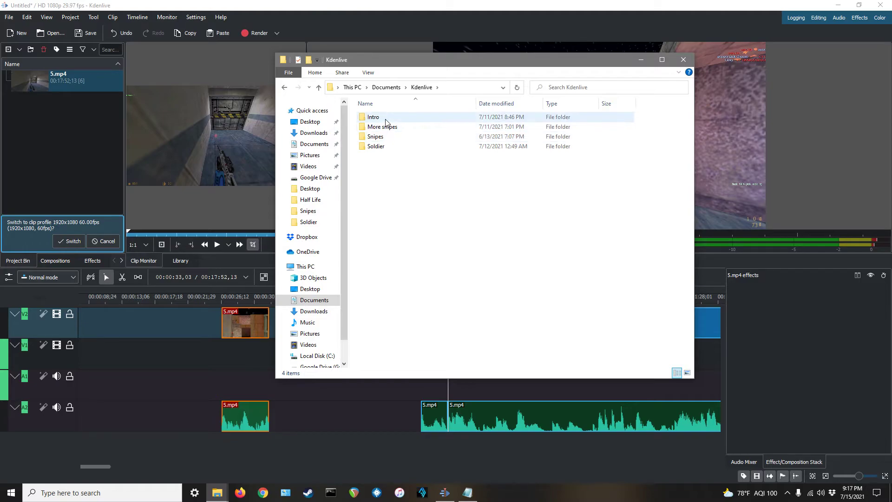
{"action": "double_click", "coordinate": [389, 118]}
{"action": "left_click_drag", "start_coordinate": [381, 127], "coordinate": [101, 363]}
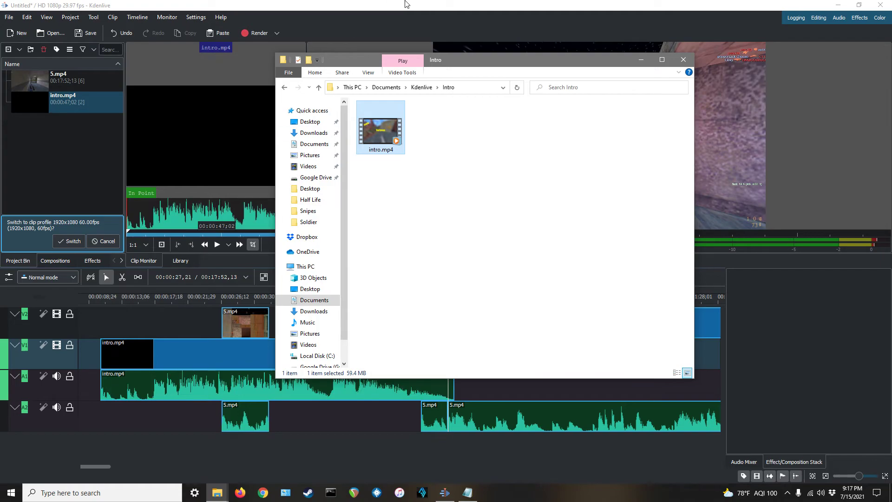
{"action": "left_click", "coordinate": [411, 4]}
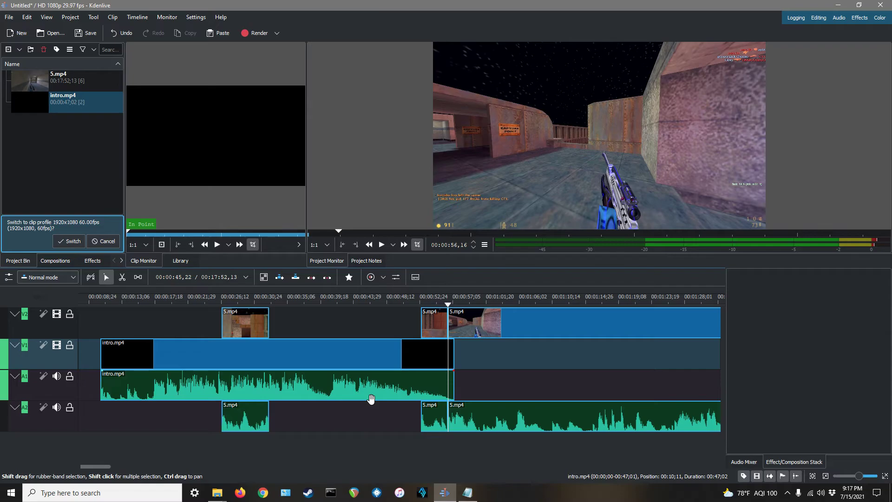
{"action": "key", "text": "ctrl+z"}
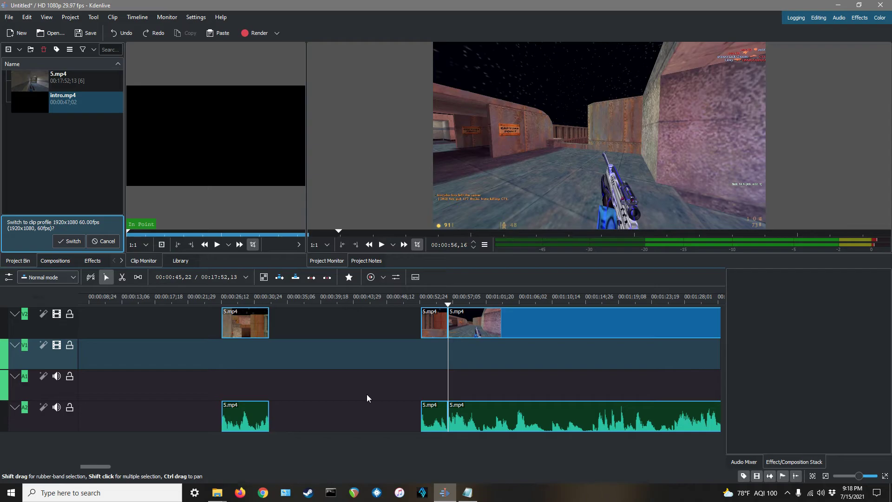
Check the timestamp notes, play 5.mp4 around the 1:46 highlight, and park the playhead at 00:01:49,00
{"action": "left_click", "coordinate": [245, 427]}
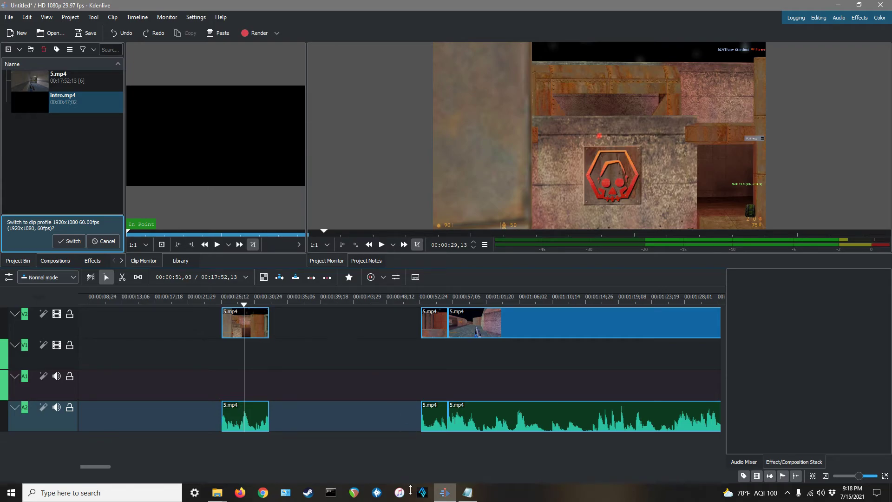
{"action": "left_click", "coordinate": [468, 492]}
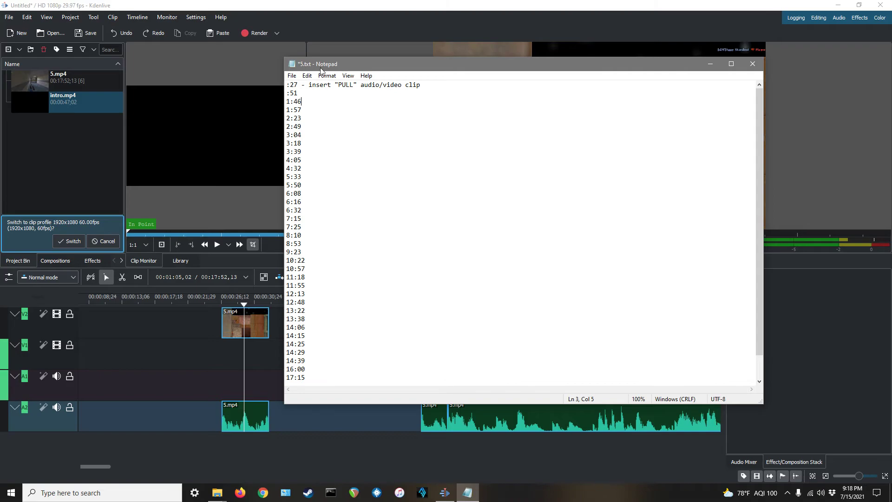
{"action": "key", "text": "alt+Tab"}
{"action": "scroll", "coordinate": [506, 362], "scroll_direction": "down", "scroll_amount": 10}
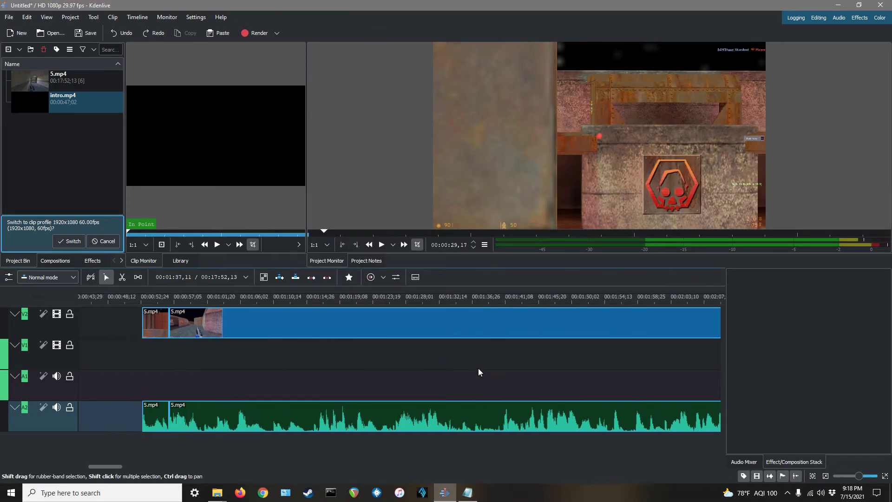
{"action": "left_click", "coordinate": [372, 300]}
{"action": "left_click", "coordinate": [382, 245]}
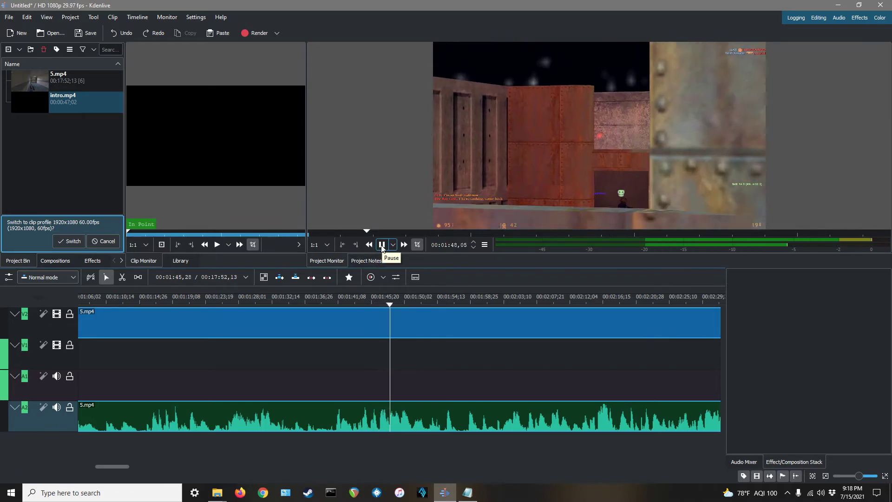
{"action": "left_click", "coordinate": [381, 245]}
{"action": "left_click_drag", "start_coordinate": [405, 303], "coordinate": [396, 304]}
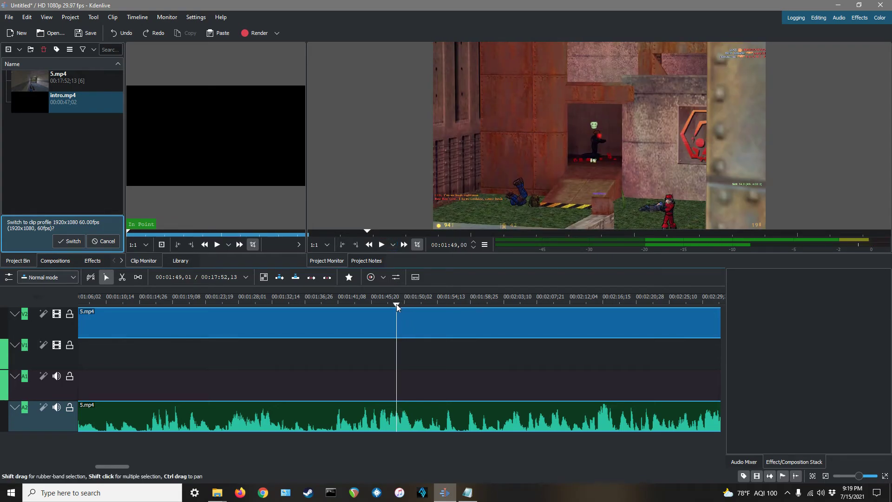
Delete the short second highlight segment of 5.mp4, which starts at 00:00:52,28 on the timeline
{"action": "scroll", "coordinate": [303, 377], "scroll_direction": "up", "scroll_amount": 8}
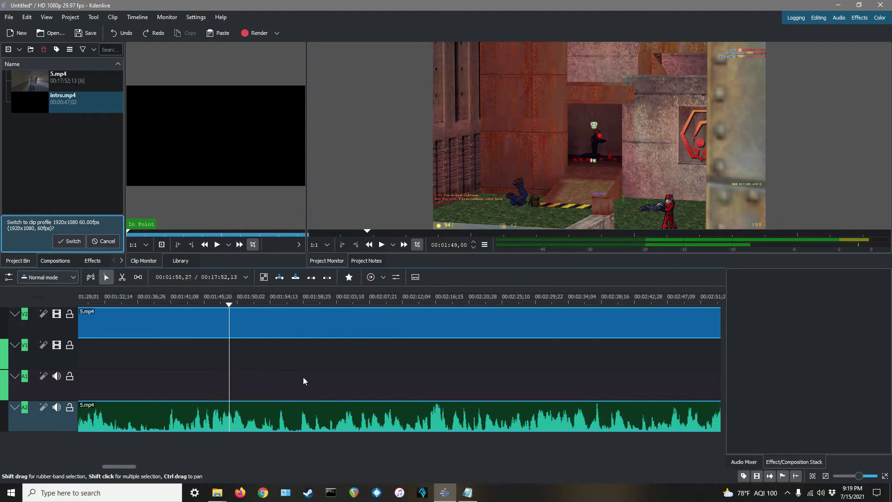
{"action": "left_click", "coordinate": [438, 330]}
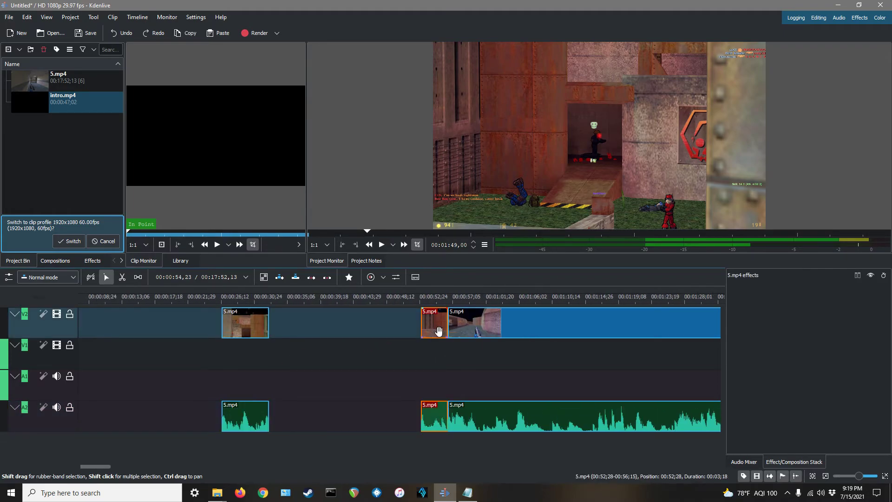
{"action": "right_click", "coordinate": [436, 327]}
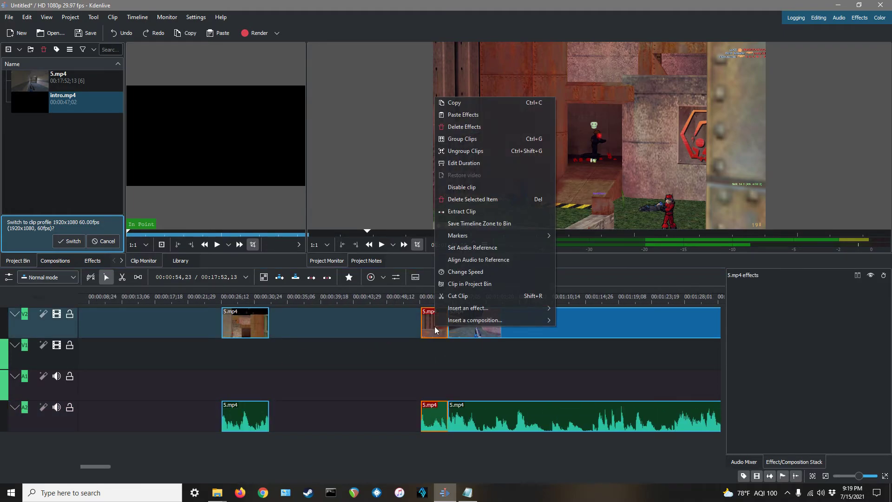
{"action": "left_click", "coordinate": [502, 200]}
Check the timestamp notes and play 5.mp4 from 00:01:57,23 to examine the highlight noted at 1:57
{"action": "left_click", "coordinate": [466, 493]}
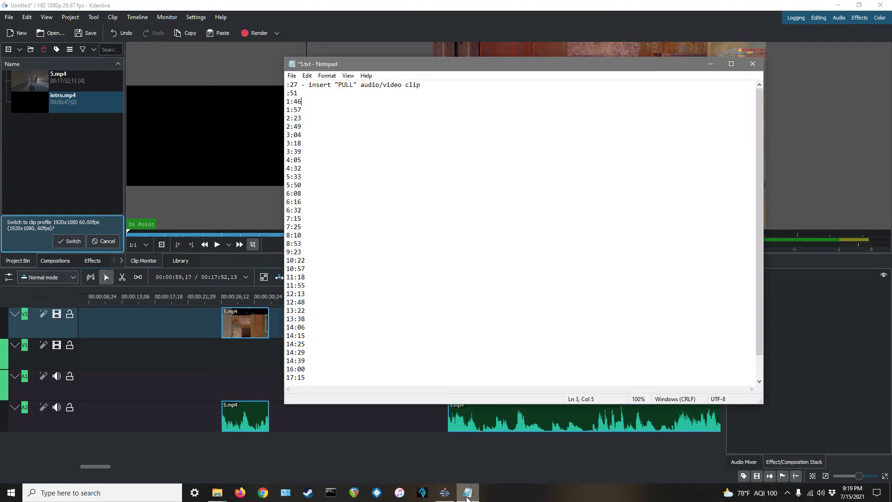
{"action": "left_click", "coordinate": [435, 4]}
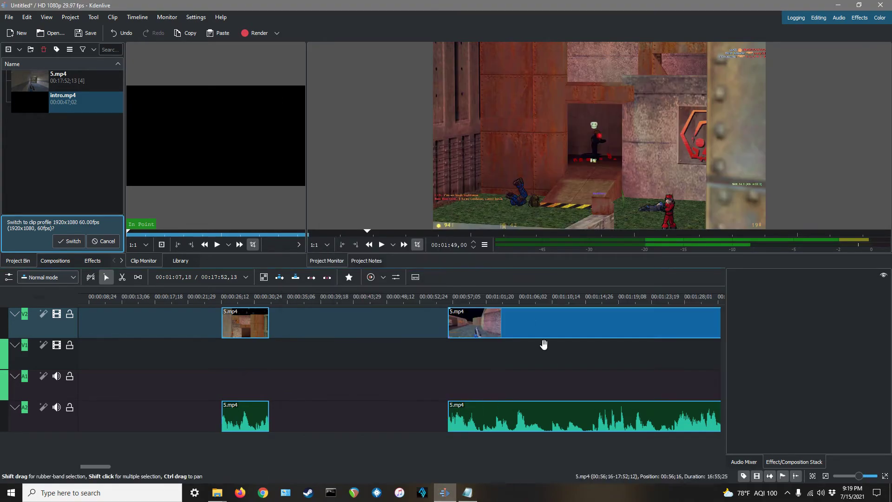
{"action": "scroll", "coordinate": [565, 371], "scroll_direction": "up", "scroll_amount": 1}
{"action": "scroll", "coordinate": [565, 371], "scroll_direction": "down", "scroll_amount": 6}
{"action": "scroll", "coordinate": [564, 370], "scroll_direction": "down", "scroll_amount": 1}
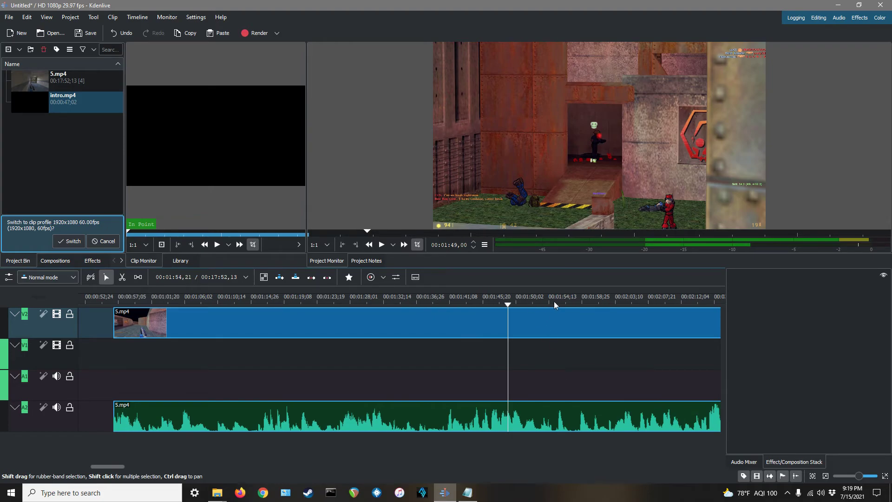
{"action": "left_click", "coordinate": [574, 303]}
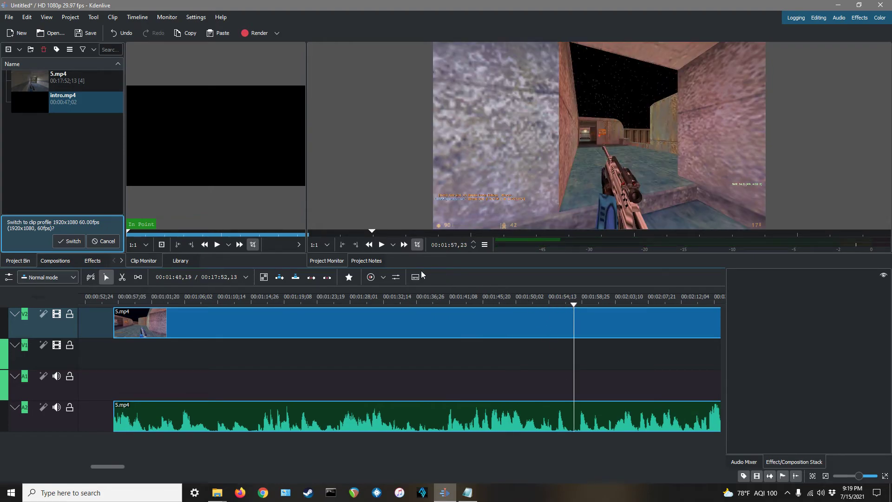
{"action": "left_click", "coordinate": [382, 244]}
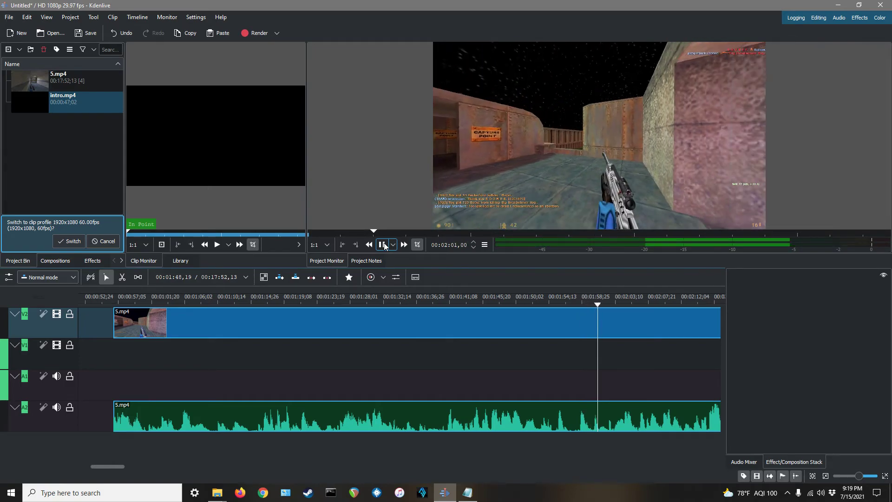
{"action": "left_click", "coordinate": [382, 245]}
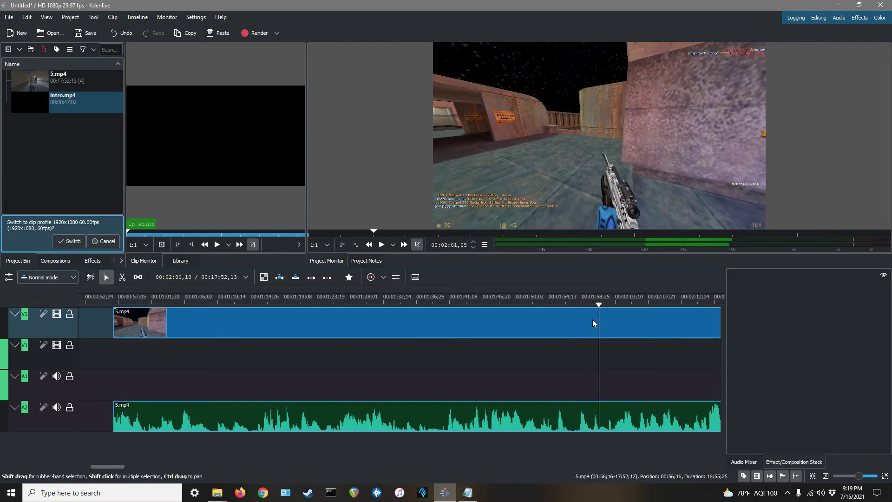
{"action": "left_click", "coordinate": [468, 493]}
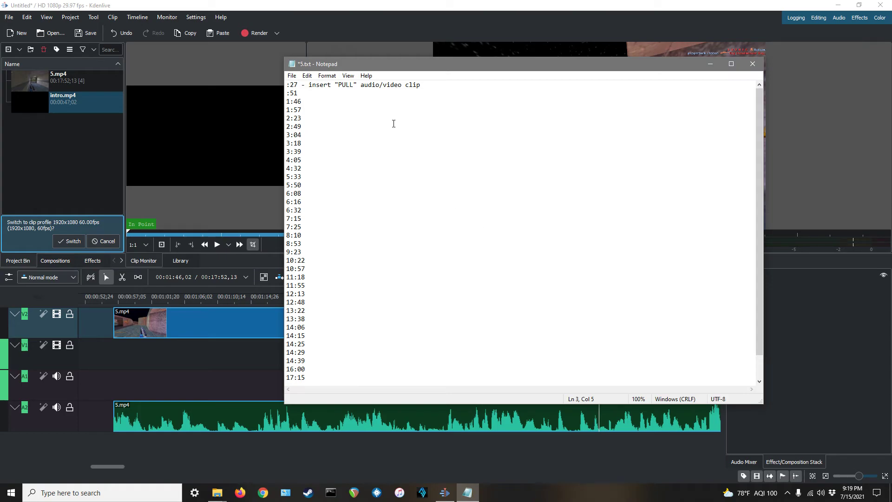
{"action": "left_click", "coordinate": [266, 111]}
Go back to the first highlight segment and replay it from 00:00:26,27 to near its end
{"action": "scroll", "coordinate": [167, 390], "scroll_direction": "up", "scroll_amount": 7}
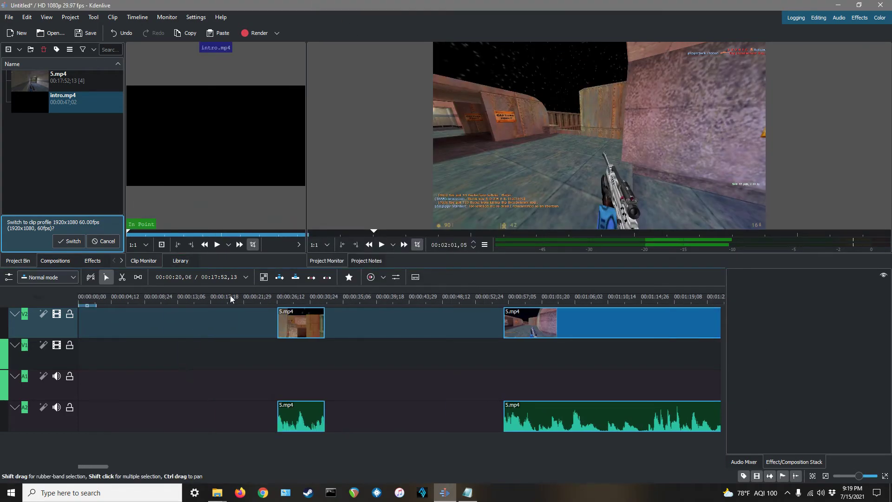
{"action": "scroll", "coordinate": [326, 294], "scroll_direction": "down", "scroll_amount": 5}
{"action": "scroll", "coordinate": [223, 328], "scroll_direction": "up", "scroll_amount": 5}
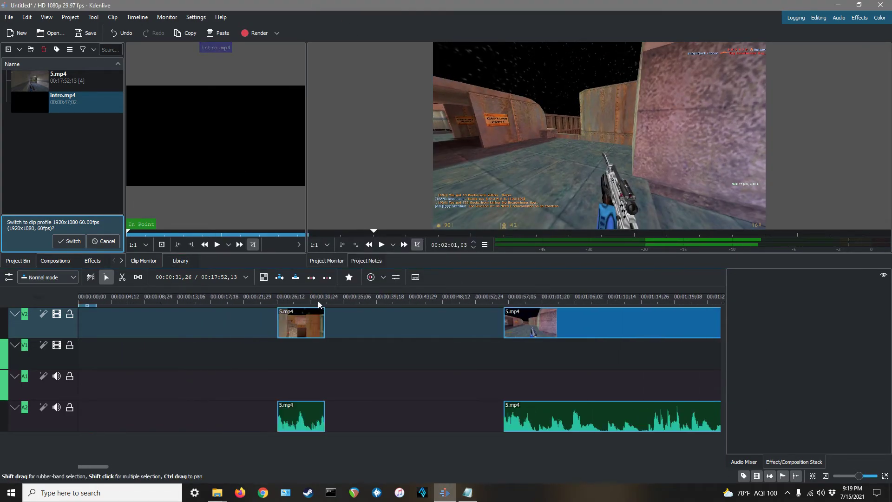
{"action": "left_click", "coordinate": [258, 299]}
{"action": "left_click", "coordinate": [281, 299]}
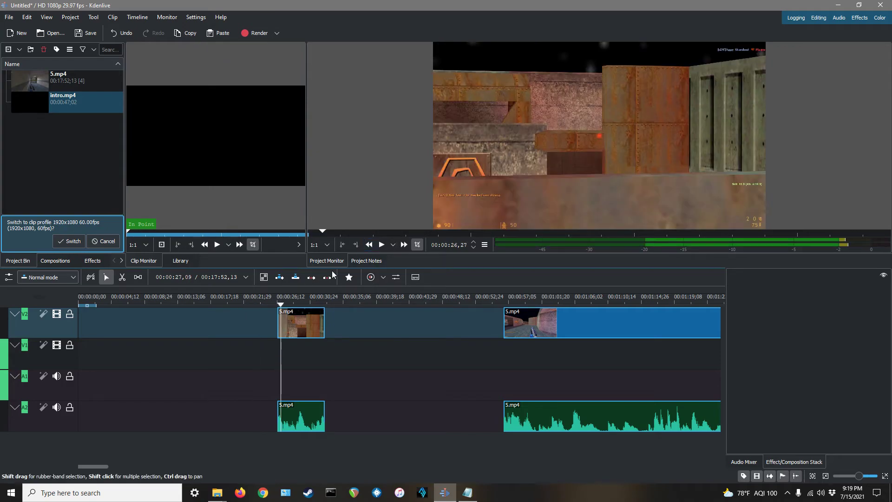
{"action": "left_click", "coordinate": [381, 244]}
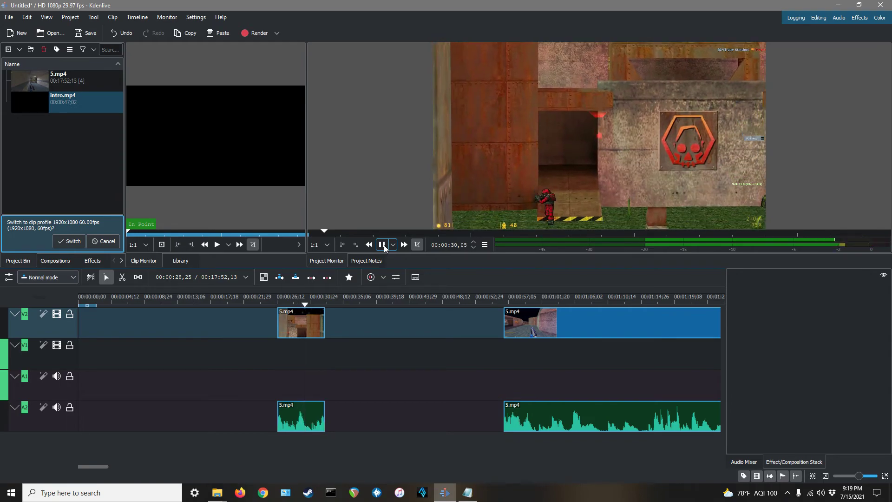
{"action": "left_click", "coordinate": [382, 244]}
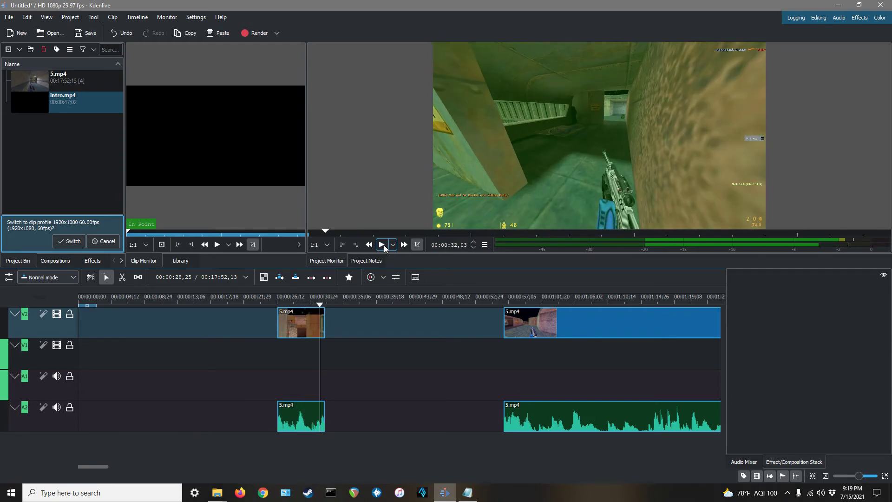
{"action": "scroll", "coordinate": [435, 381], "scroll_direction": "down", "scroll_amount": 3}
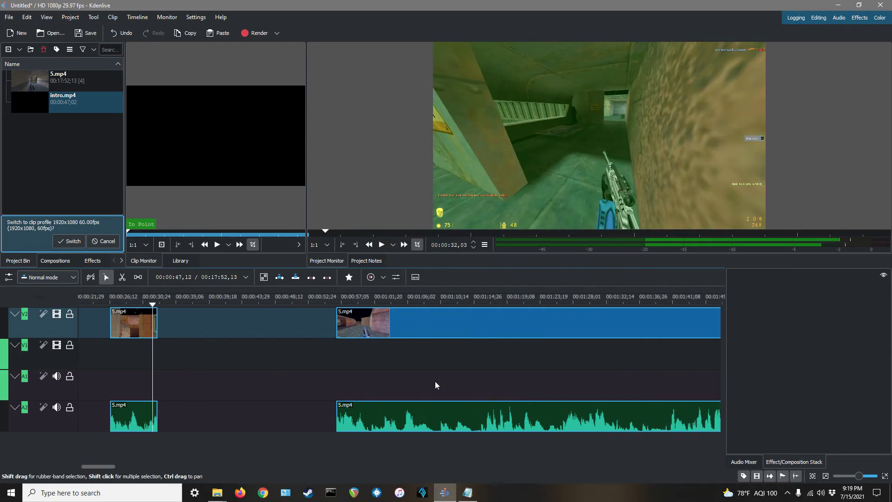
{"action": "scroll", "coordinate": [327, 381], "scroll_direction": "down", "scroll_amount": 2}
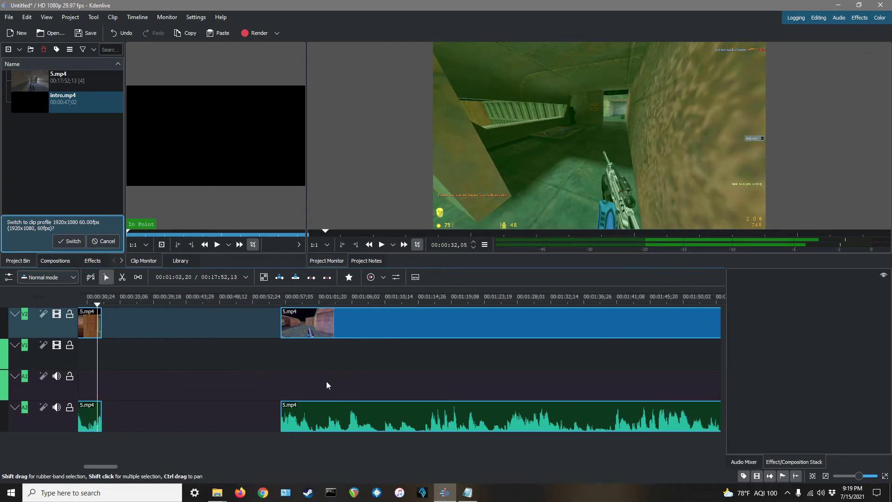
Check the timestamp notes in Notepad, then play 5.mp4 in Kdenlive around the highlight noted at 2:23
{"action": "left_click", "coordinate": [467, 494]}
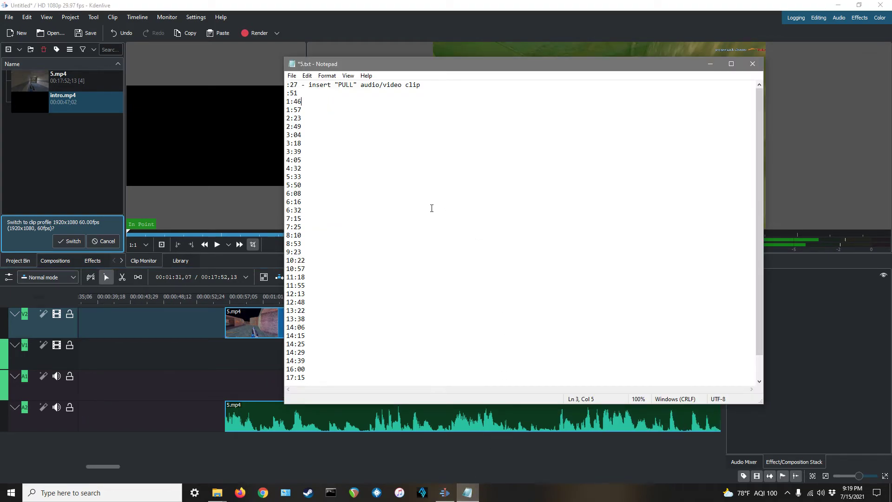
{"action": "left_click", "coordinate": [371, 5]}
{"action": "scroll", "coordinate": [571, 373], "scroll_direction": "down", "scroll_amount": 10}
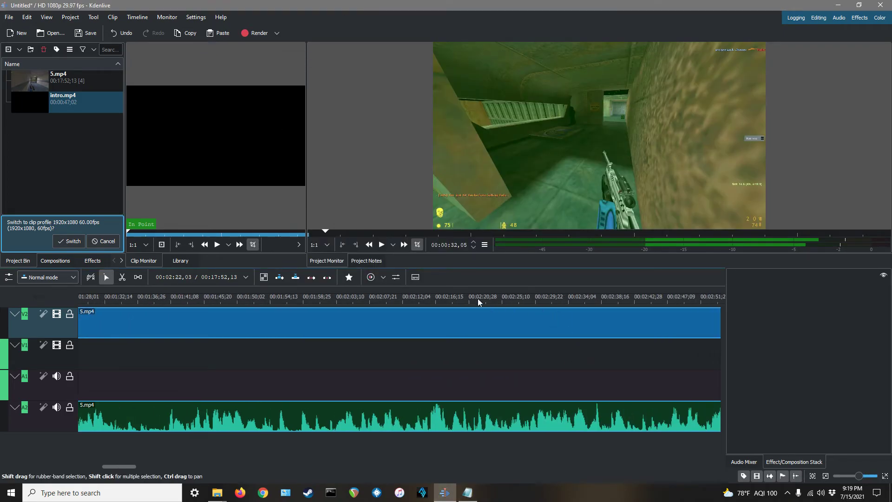
{"action": "left_click", "coordinate": [491, 300]}
{"action": "left_click", "coordinate": [381, 245]}
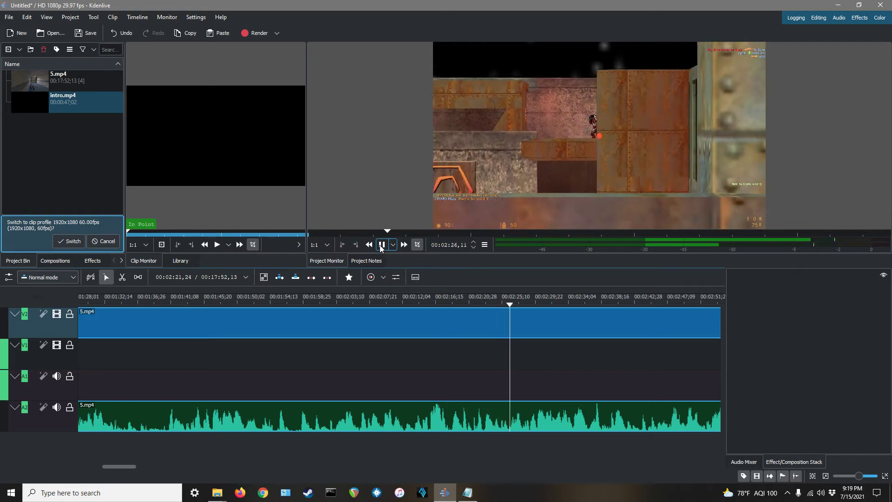
{"action": "left_click", "coordinate": [381, 246]}
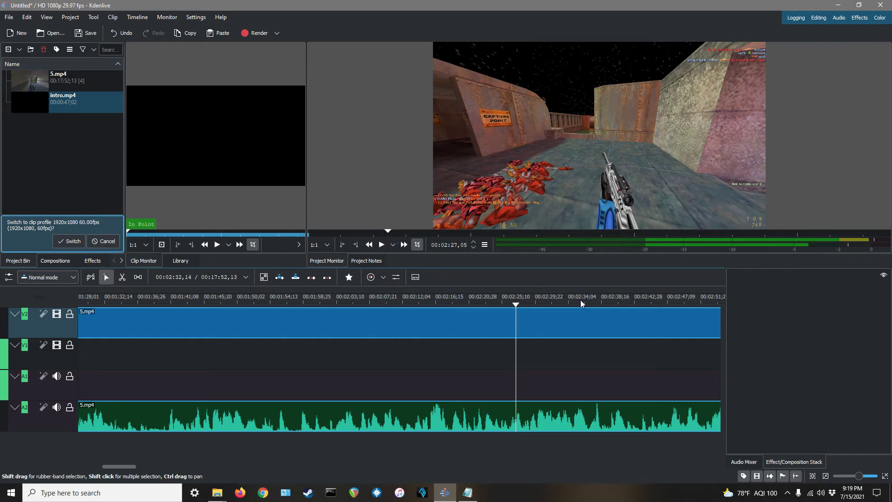
Play 5.mp4 from 00:02:50,05 to examine the highlight noted at 2:49
{"action": "scroll", "coordinate": [636, 325], "scroll_direction": "down", "scroll_amount": 3}
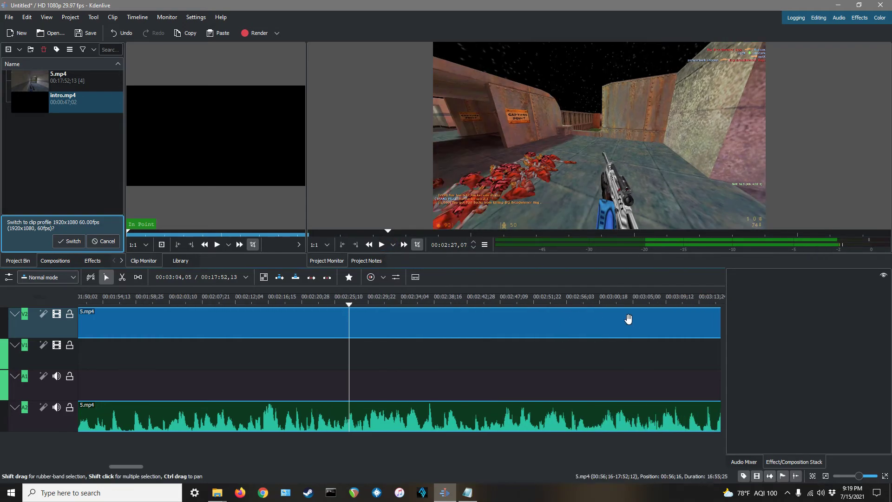
{"action": "left_click", "coordinate": [522, 299]}
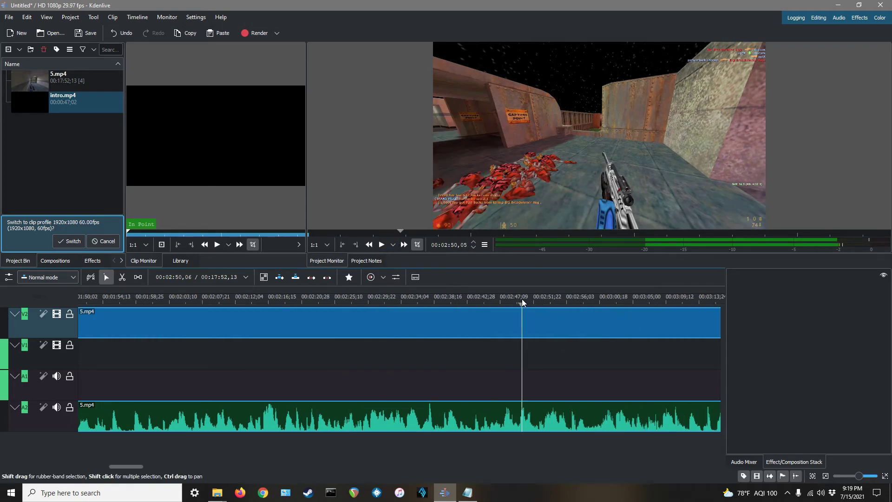
{"action": "left_click", "coordinate": [380, 245]}
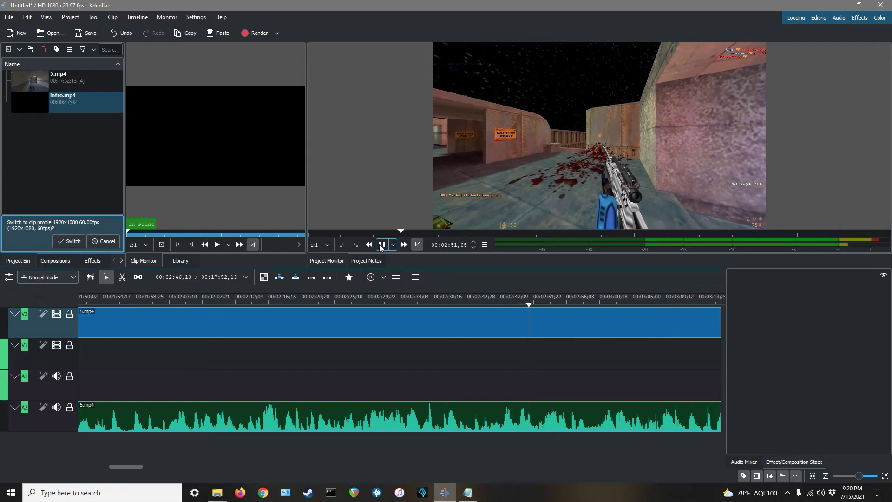
{"action": "left_click", "coordinate": [380, 245]}
Check the timestamp notes again and play 5.mp4 around the highlight noted at 3:04
{"action": "left_click", "coordinate": [468, 492]}
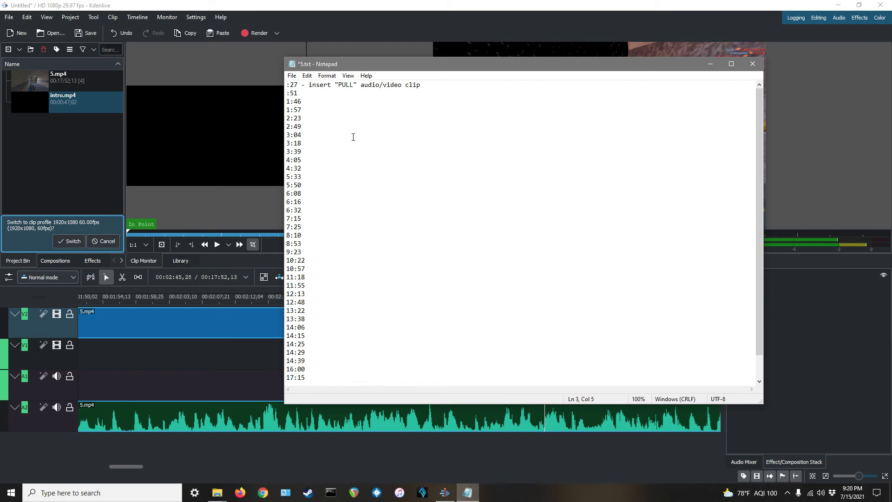
{"action": "key", "text": "alt+Tab"}
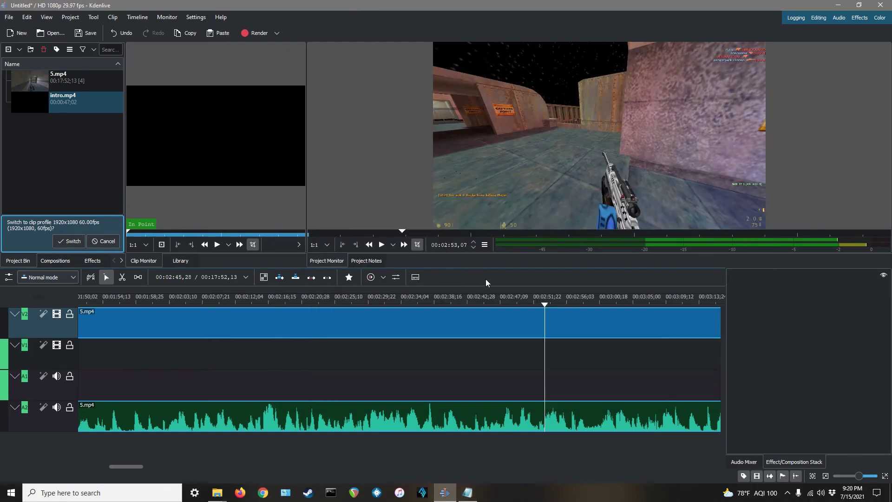
{"action": "left_click", "coordinate": [621, 301]}
{"action": "left_click", "coordinate": [381, 245]}
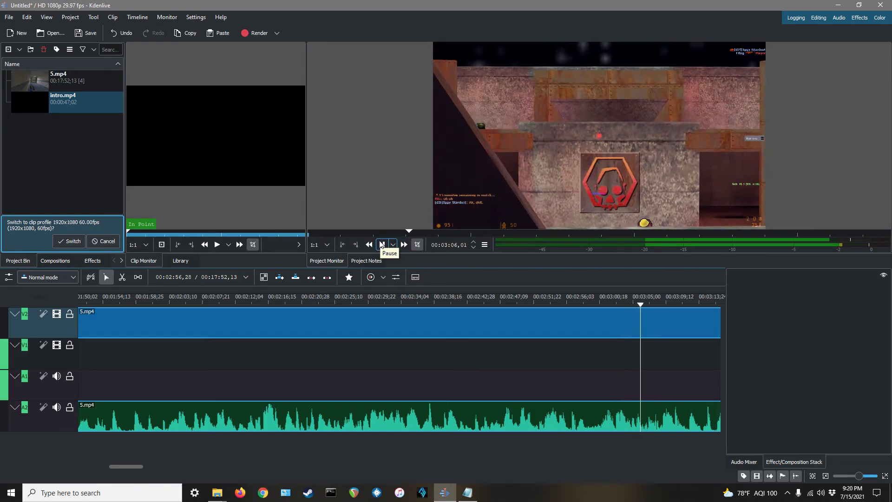
{"action": "left_click", "coordinate": [382, 245]}
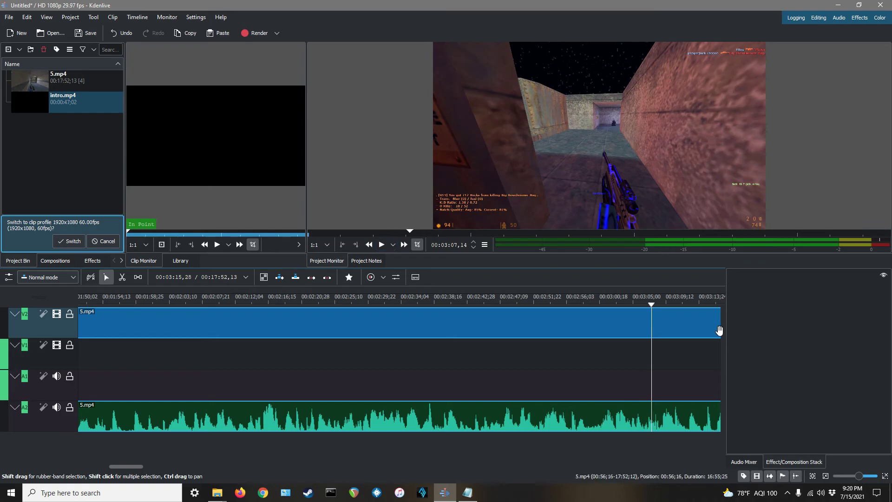
Play 5.mp4 through the highlight noted at 3:18 and review the list of timestamp notes
{"action": "scroll", "coordinate": [657, 372], "scroll_direction": "down", "scroll_amount": 3}
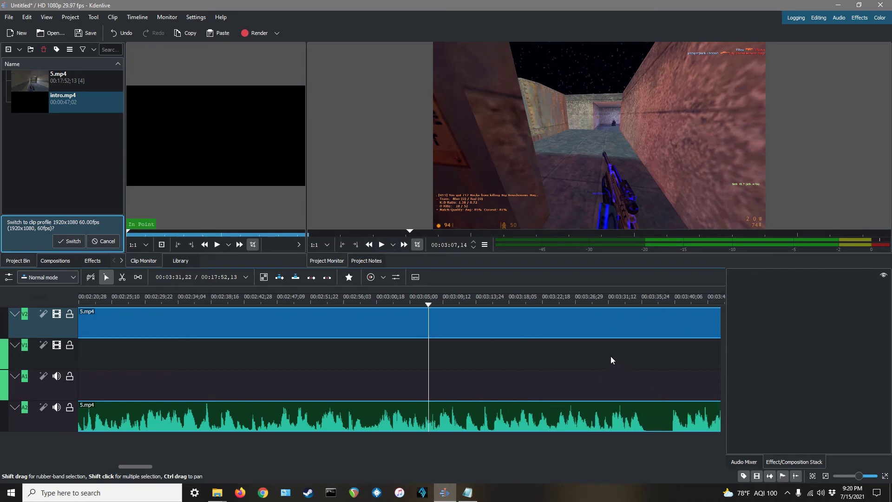
{"action": "left_click", "coordinate": [508, 301]}
{"action": "left_click", "coordinate": [382, 245]}
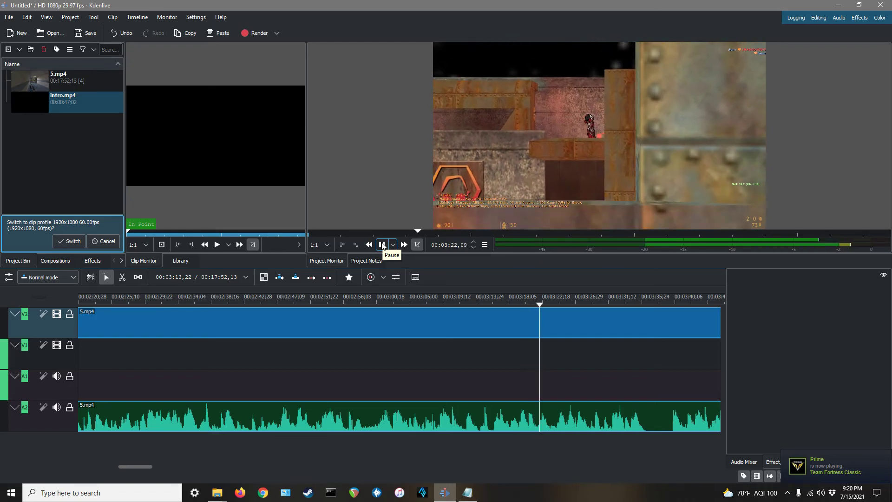
{"action": "left_click", "coordinate": [381, 245]}
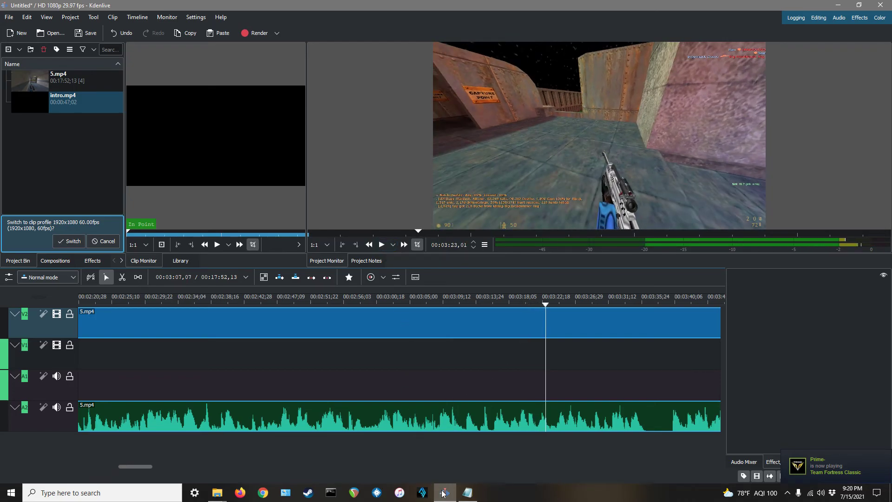
{"action": "left_click", "coordinate": [464, 493]}
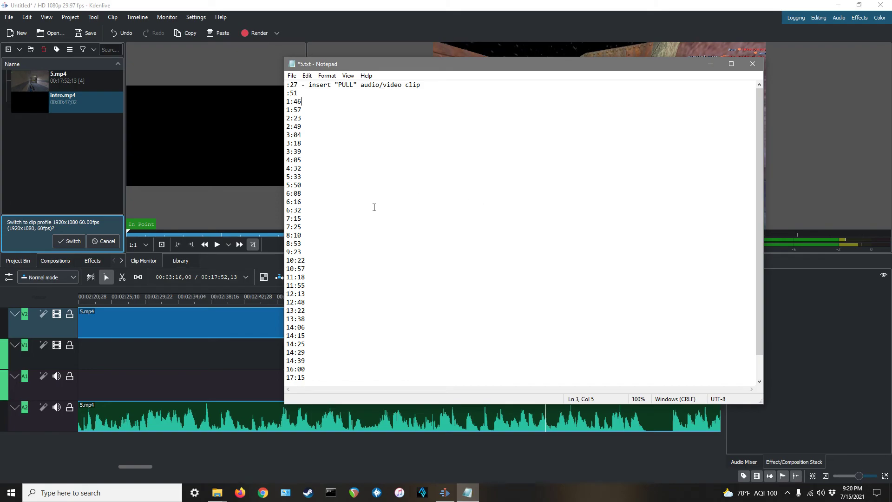
{"action": "key", "text": "alt+Tab"}
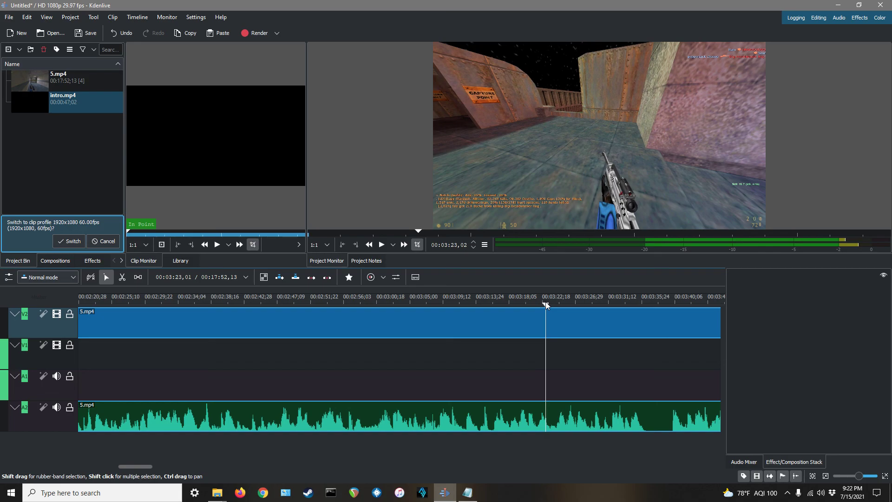
Undo the deletion of the short second highlight segment of 5.mp4
{"action": "key", "text": "ctrl+z"}
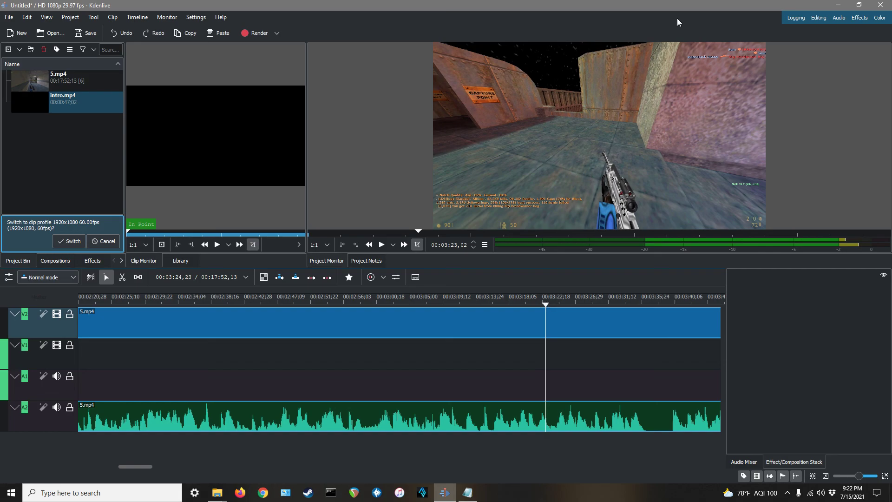